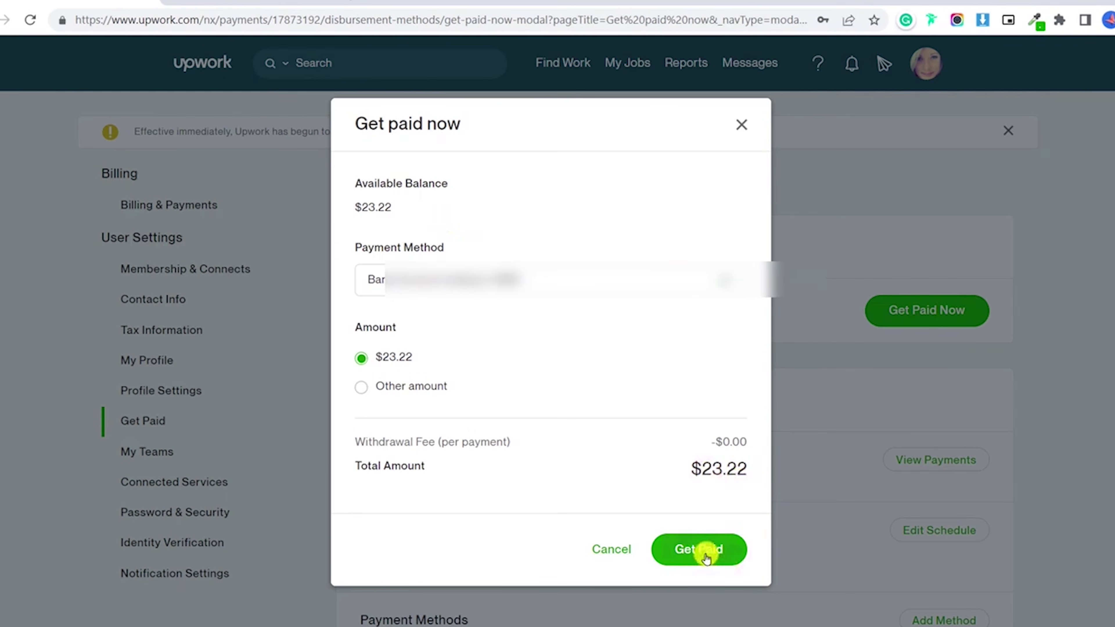
Step: Withdraw the full available balance of $23.22 to the selected payment method
click(705, 556)
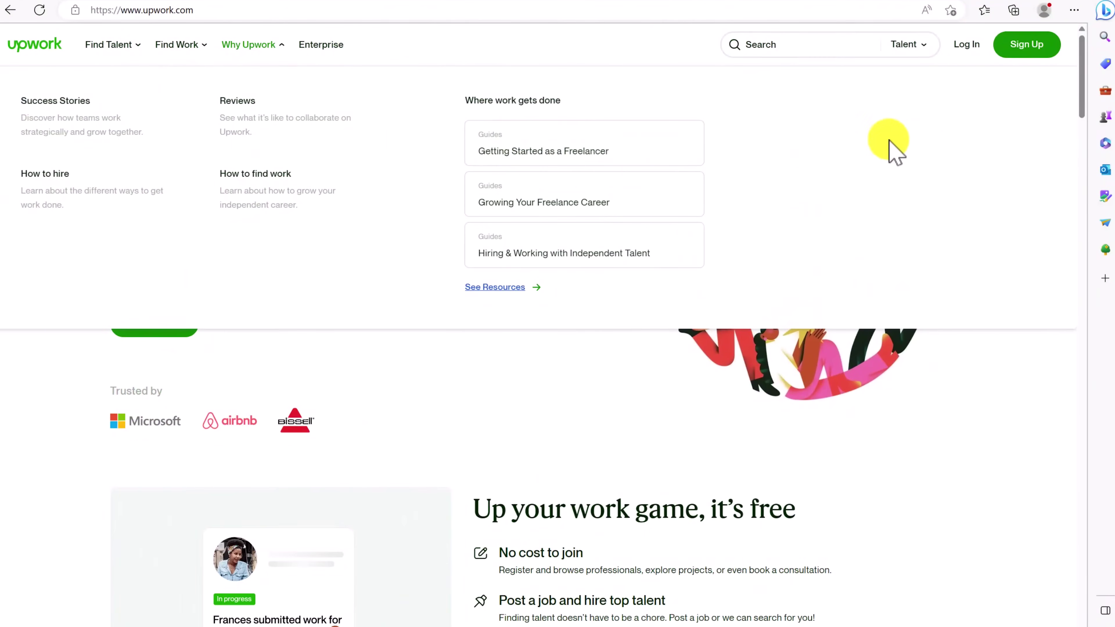
Step: Sign up as a freelancer looking for work, agree to the Upwork Terms of Service and create the account
click(1021, 51)
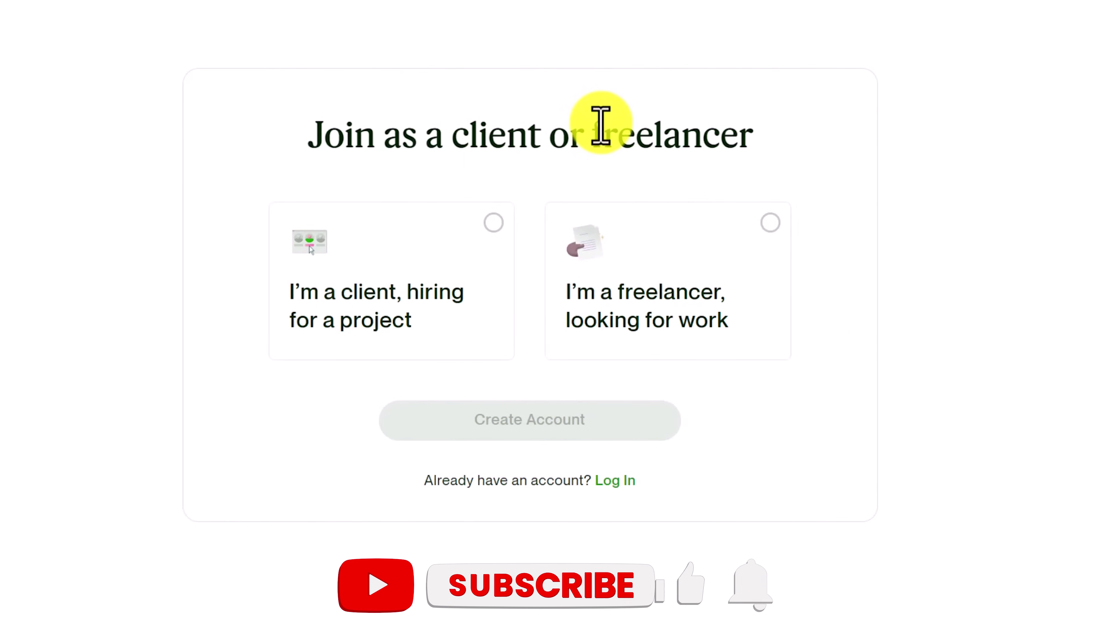
click(770, 223)
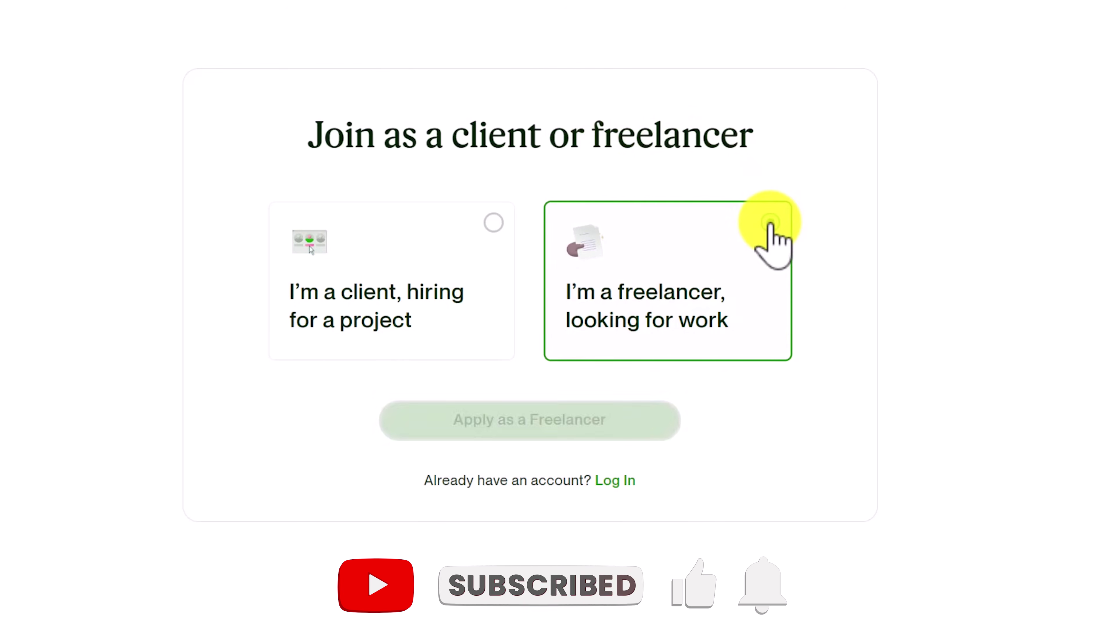
click(580, 430)
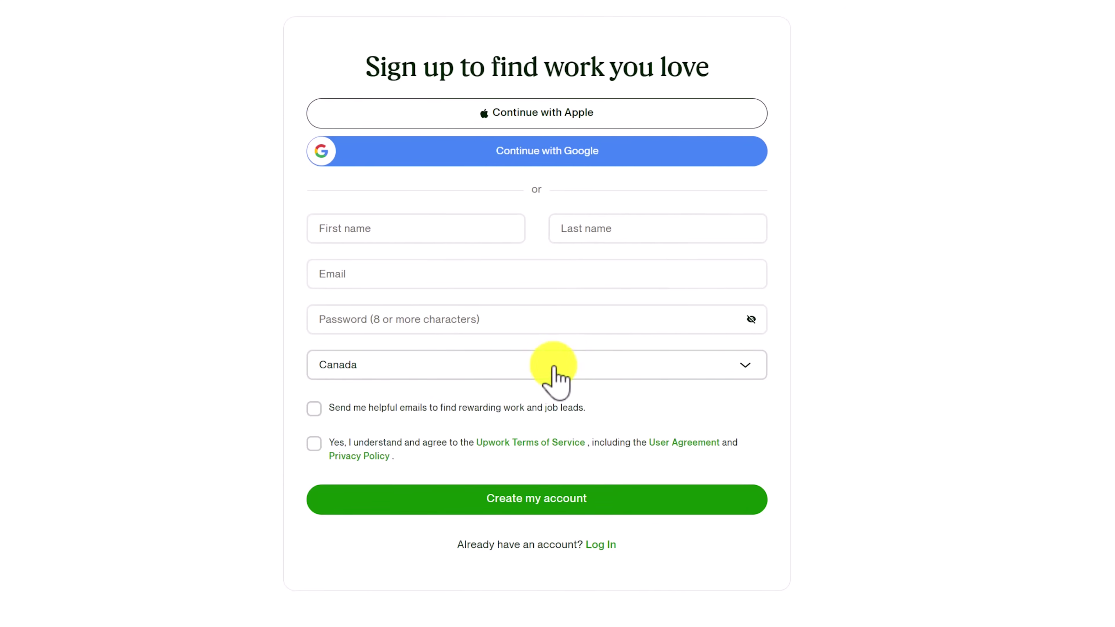
click(314, 444)
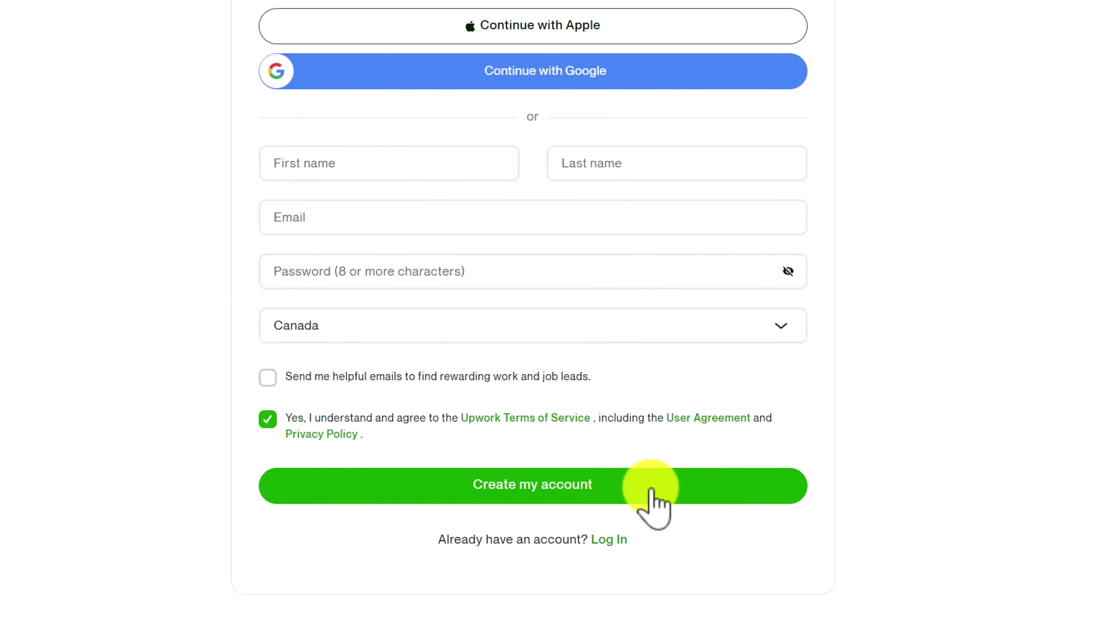
click(746, 489)
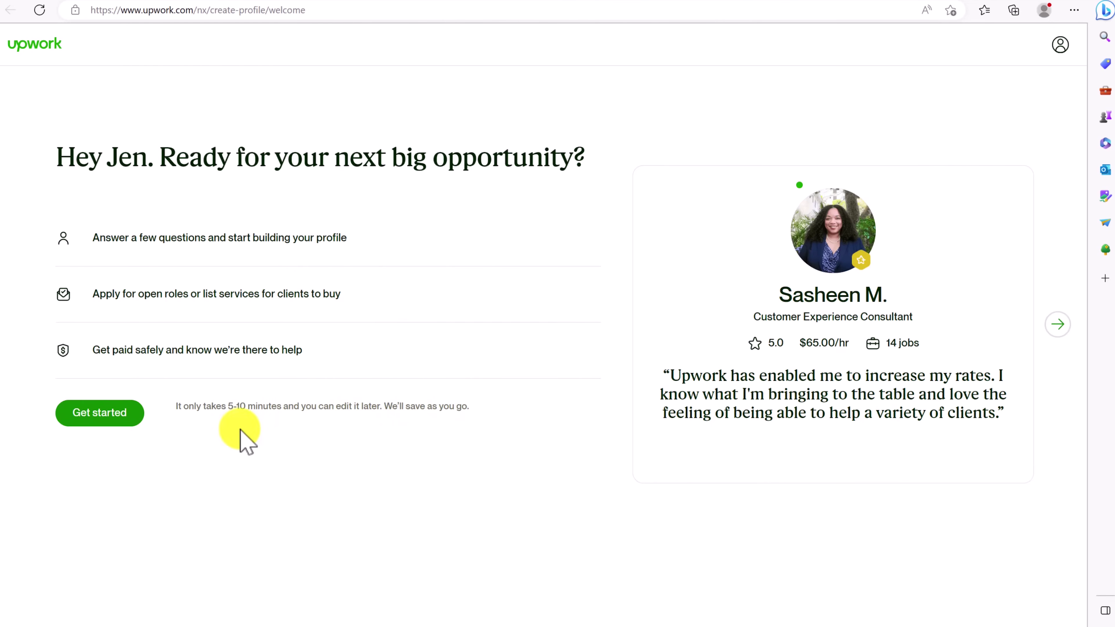
Step: Start the profile questionnaire and answer the freelancing background question with "I have some experience"
click(127, 417)
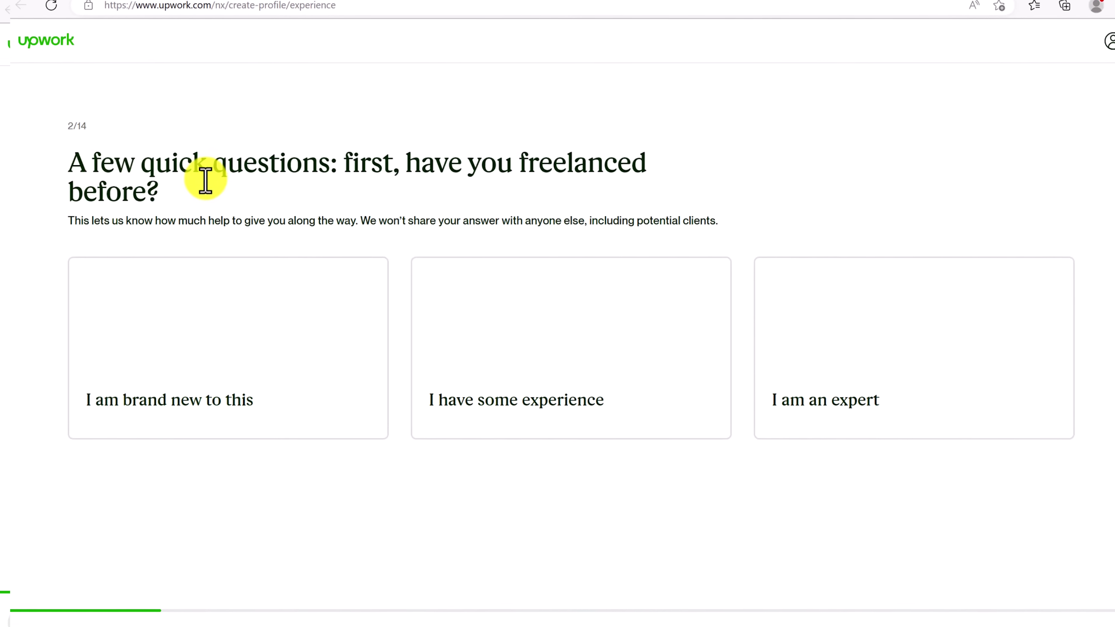
click(193, 404)
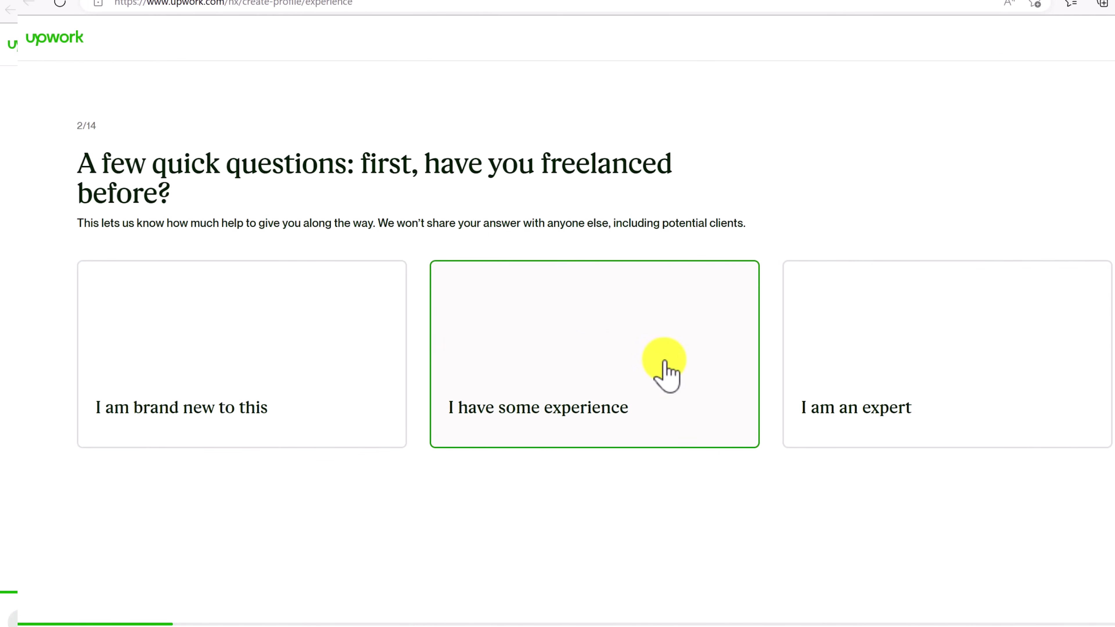
click(600, 360)
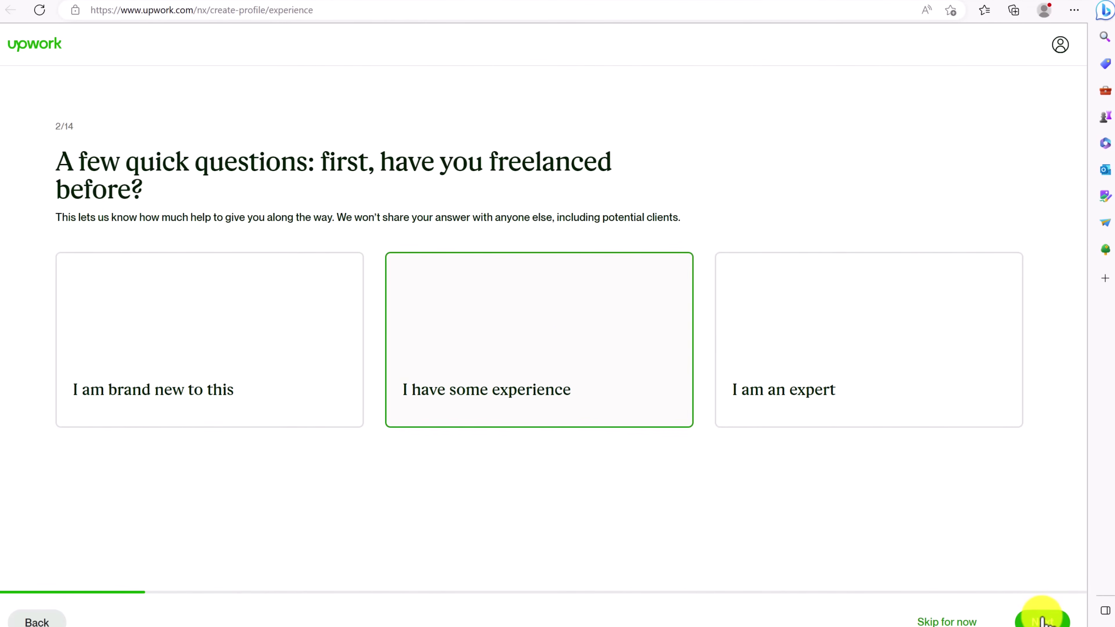
click(1043, 620)
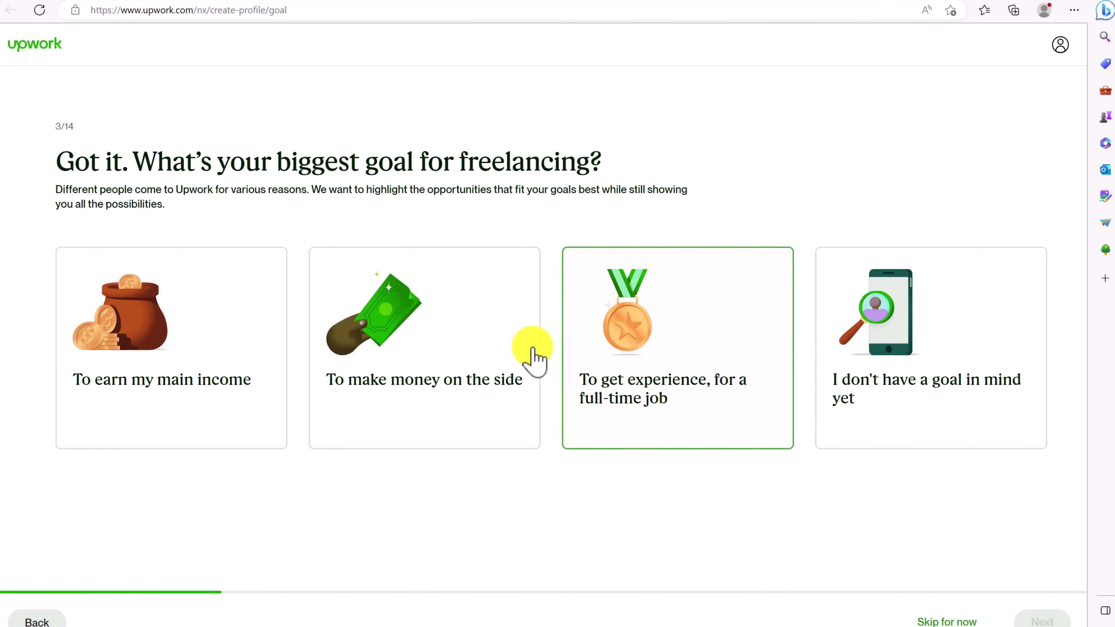
Step: Set the freelancing goal to making money on the side, and the work preference to finding opportunities yourself, open to contract-to-hire
click(528, 356)
click(1033, 621)
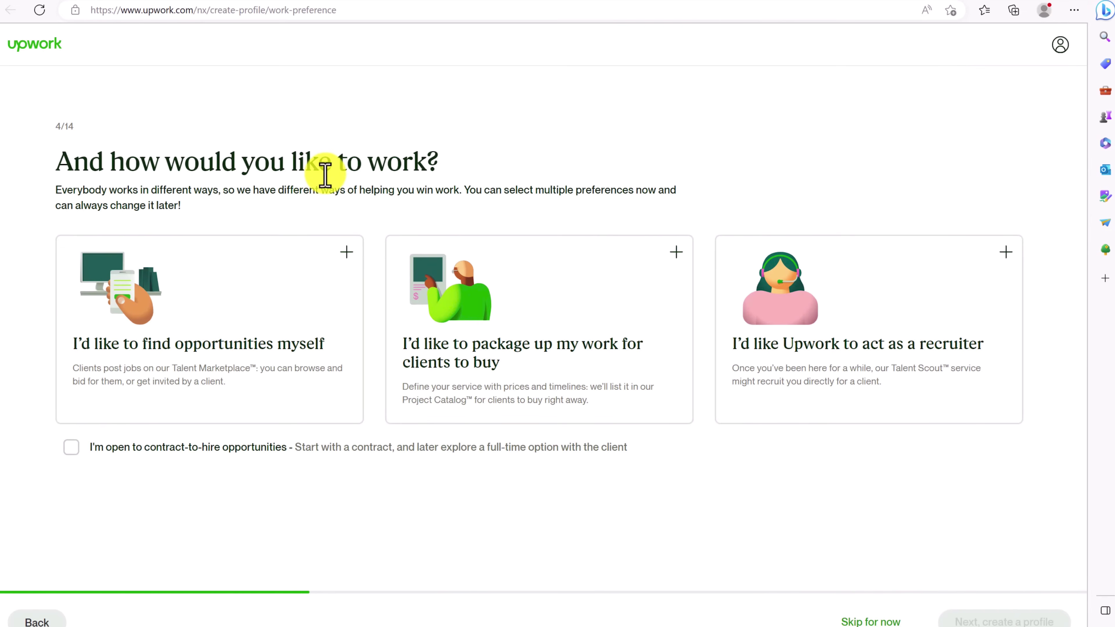
click(262, 371)
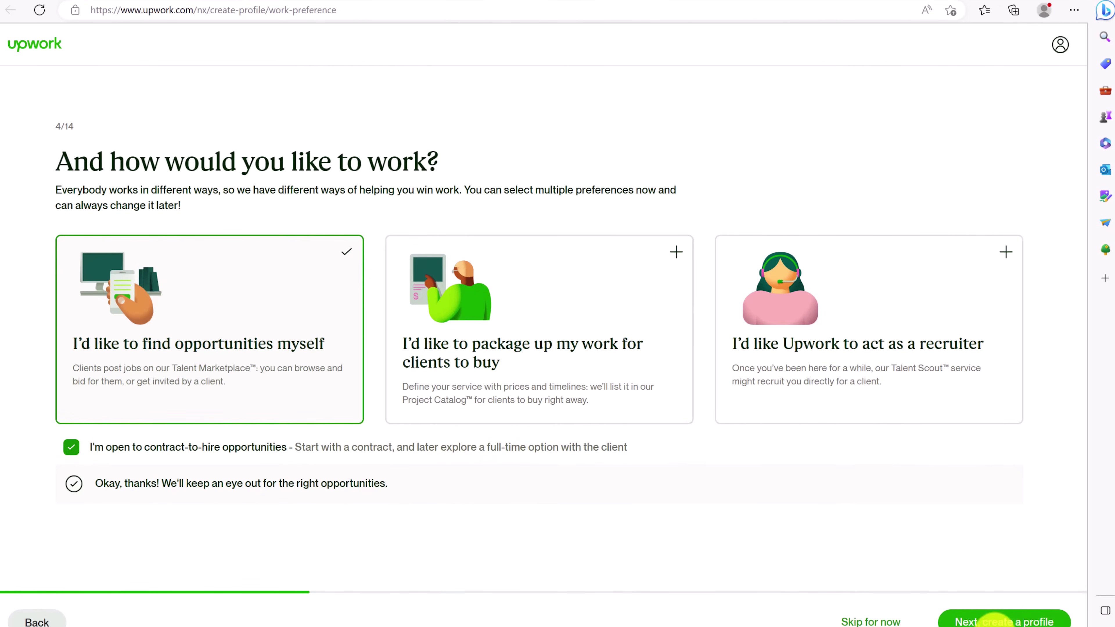
click(1005, 621)
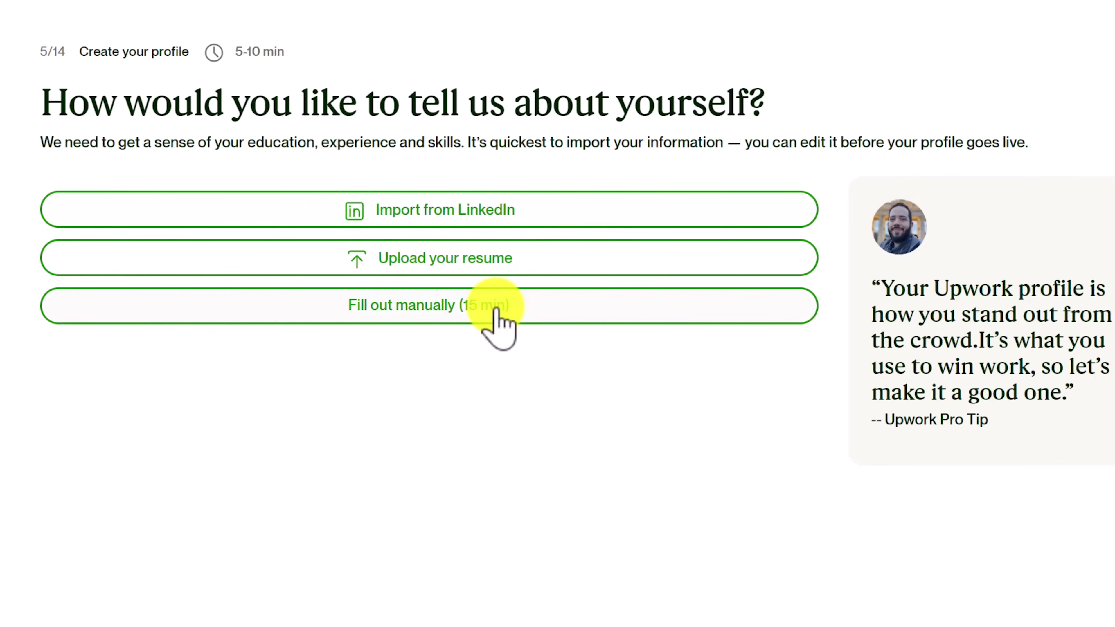
Step: Choose to fill out the profile manually and set the professional role to "Video Editor"
click(483, 310)
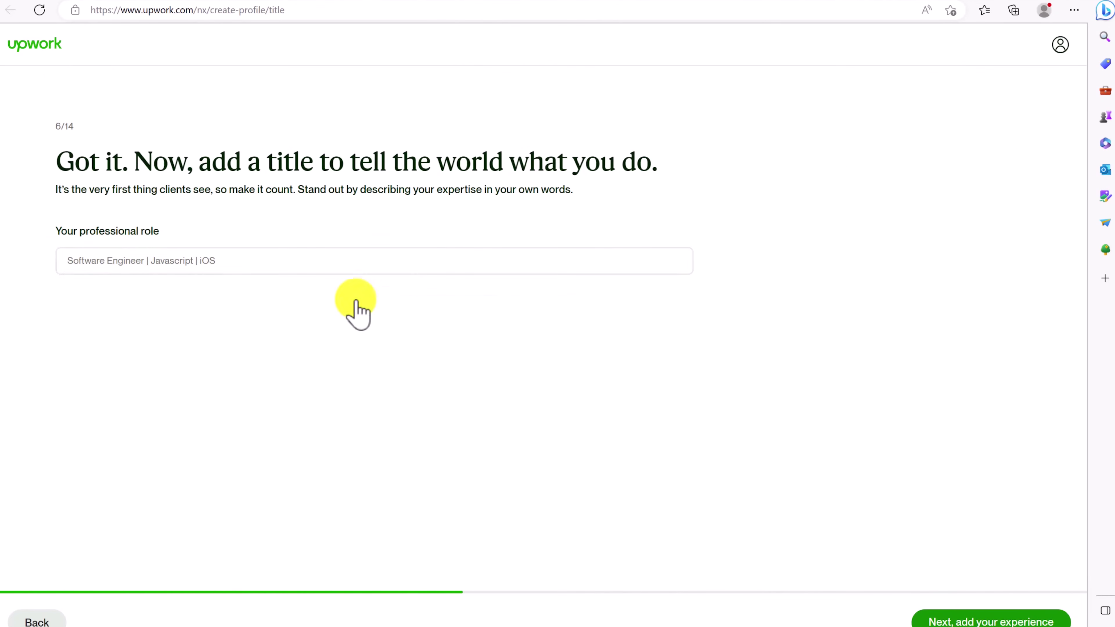
click(277, 263)
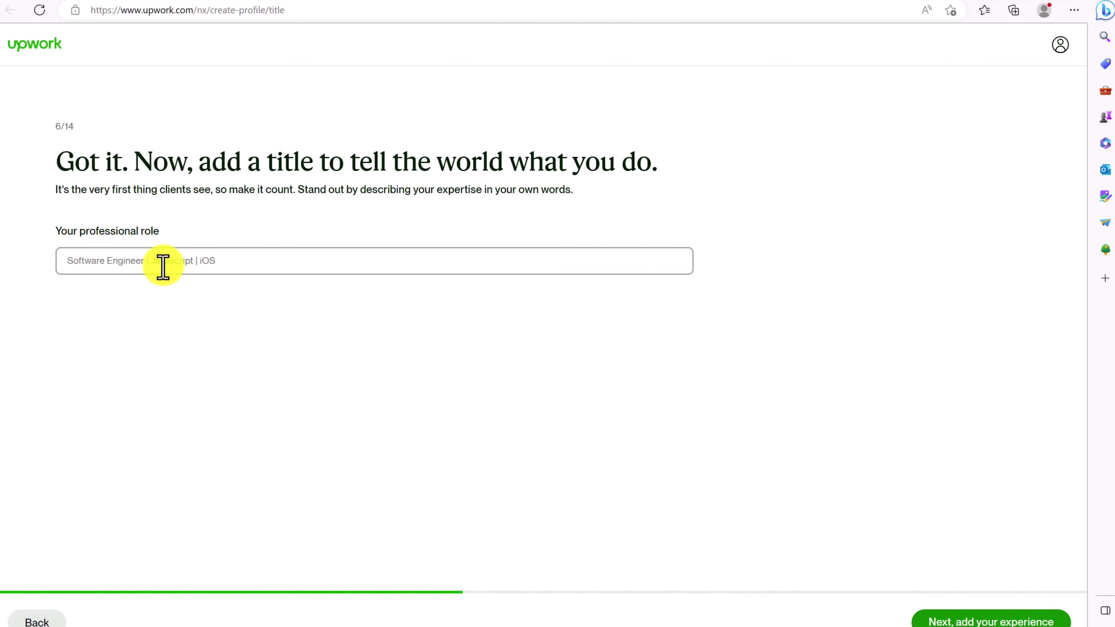
text(Video Editor)
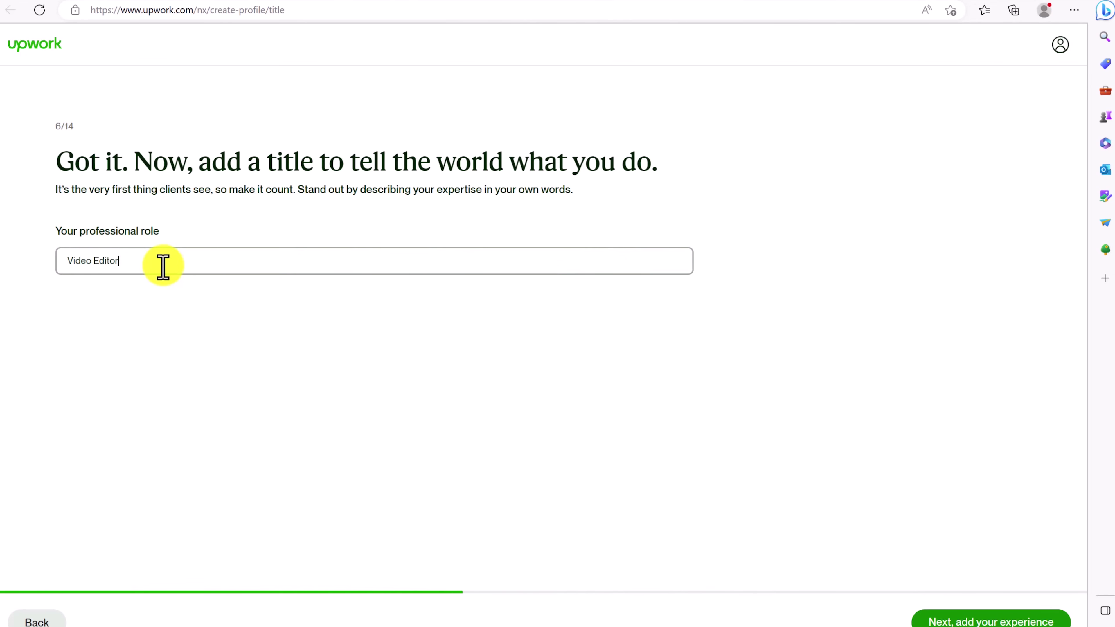
click(983, 620)
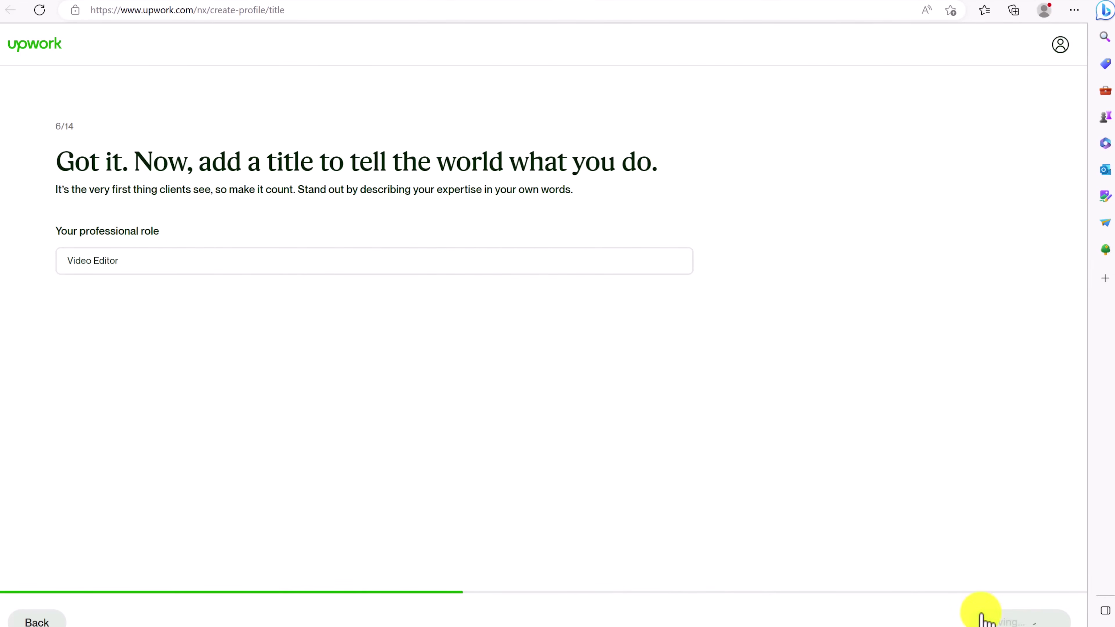
Step: Declare nothing to add for both work experience and education, and continue to the languages question
click(136, 329)
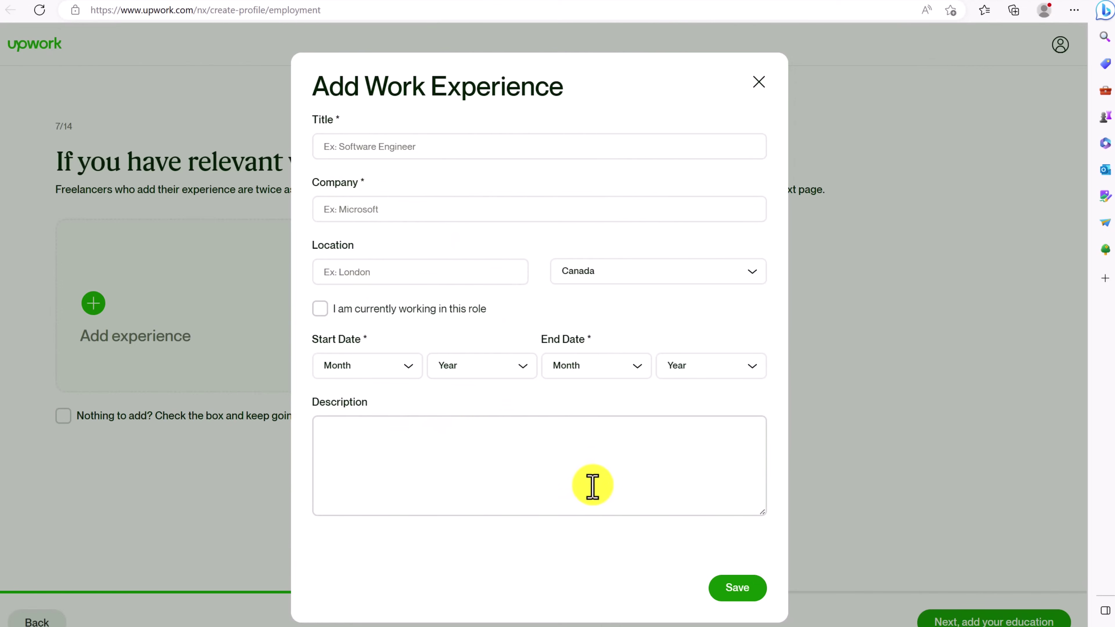
click(762, 77)
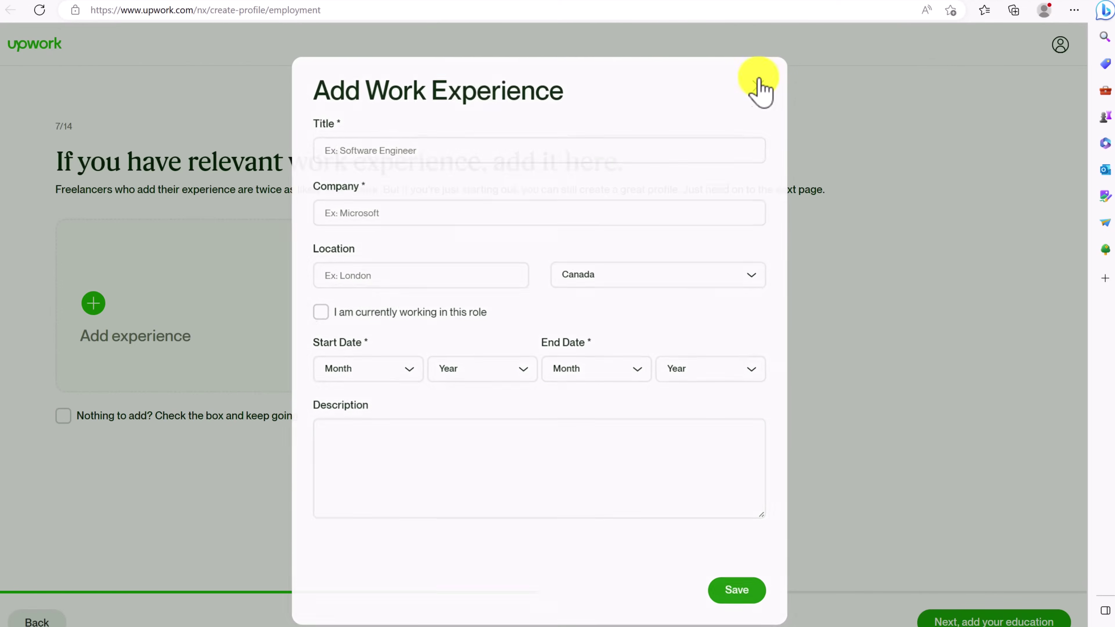
click(63, 418)
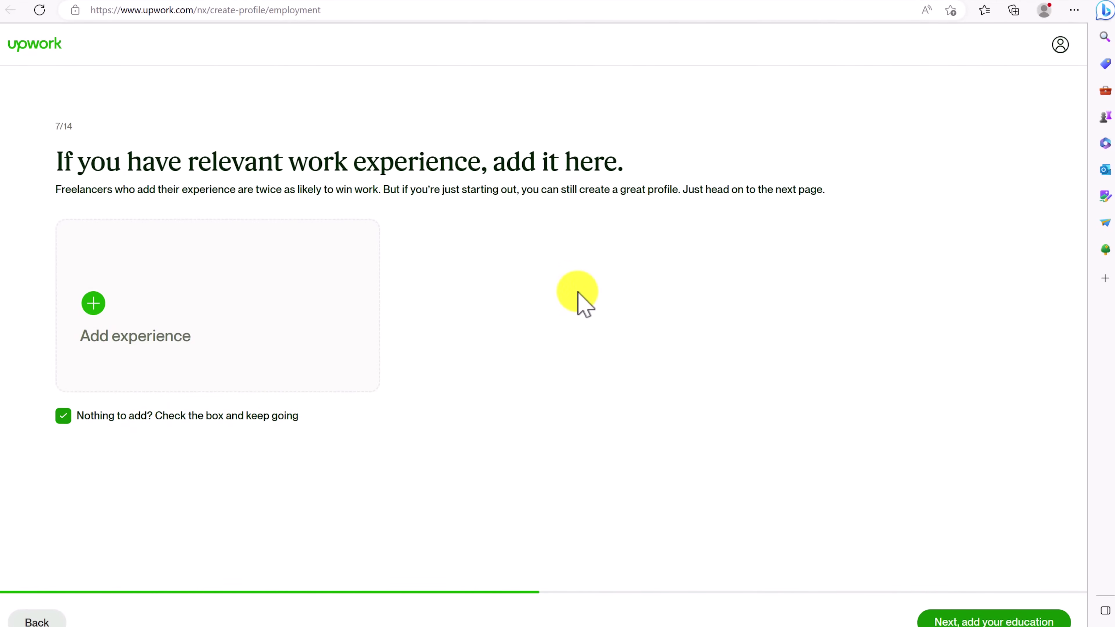
click(1058, 618)
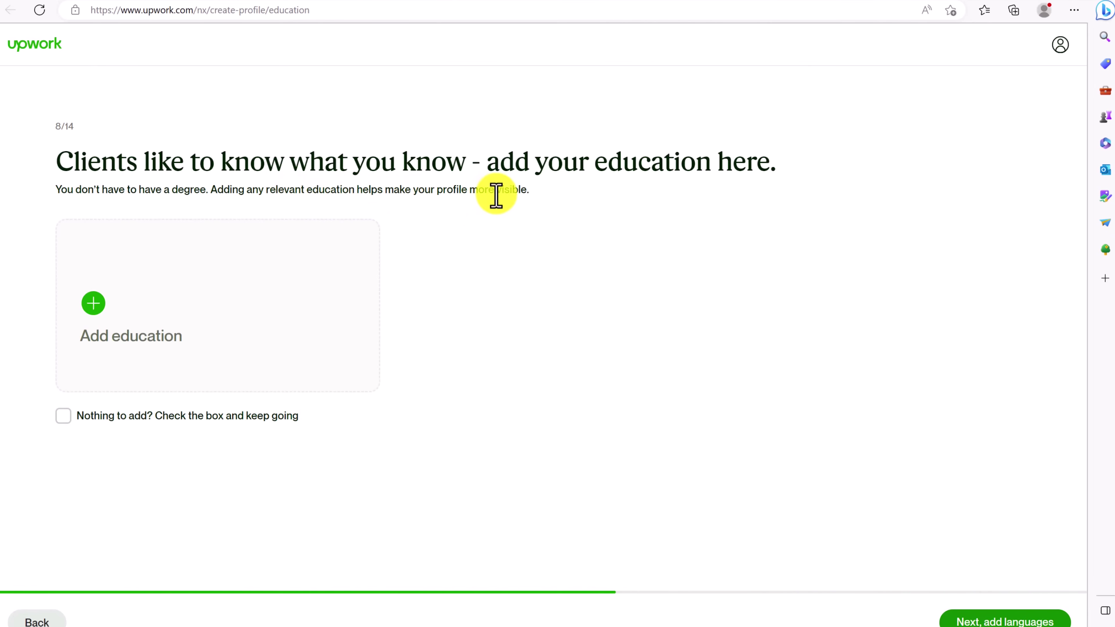
click(334, 255)
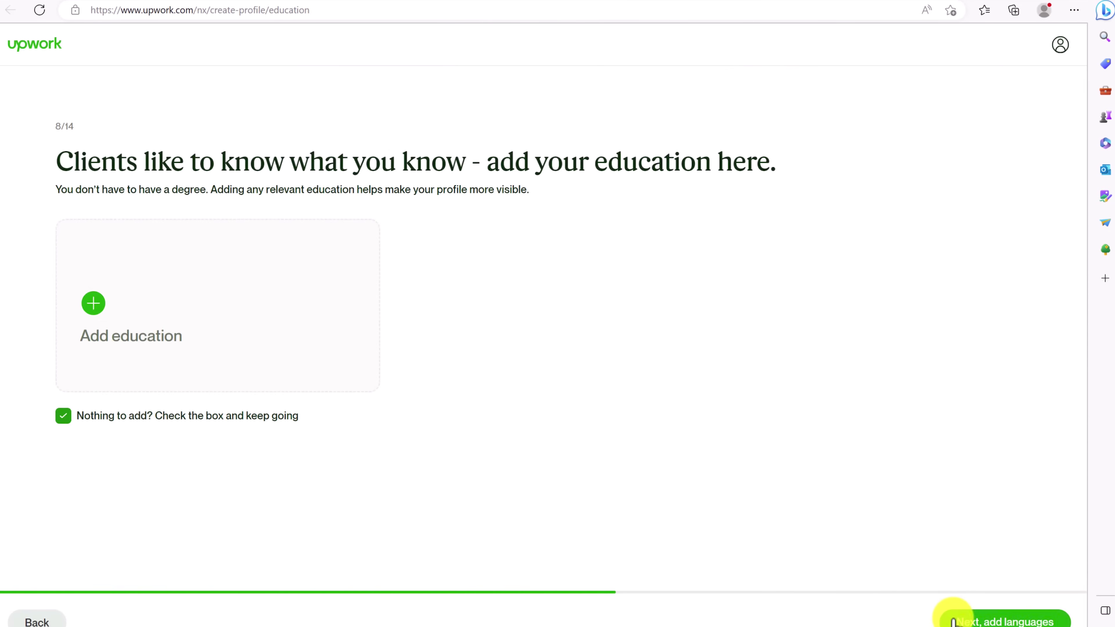
click(954, 623)
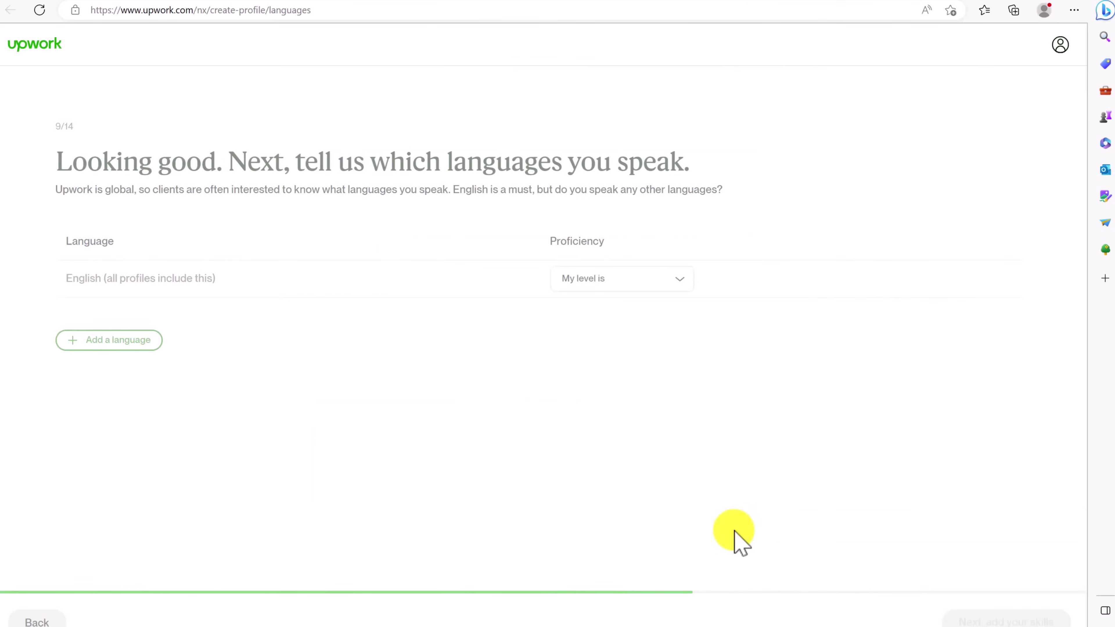
Step: Set English proficiency to Native or Bilingual and add Spanish at Fluent level, continuing to the skills question
click(614, 284)
click(617, 443)
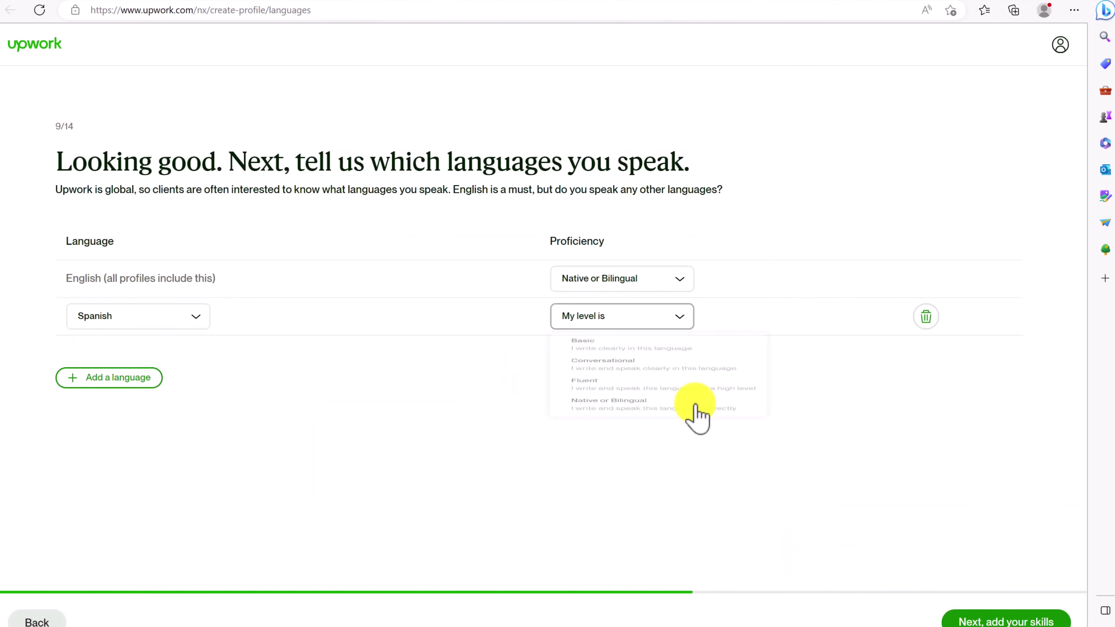
click(697, 422)
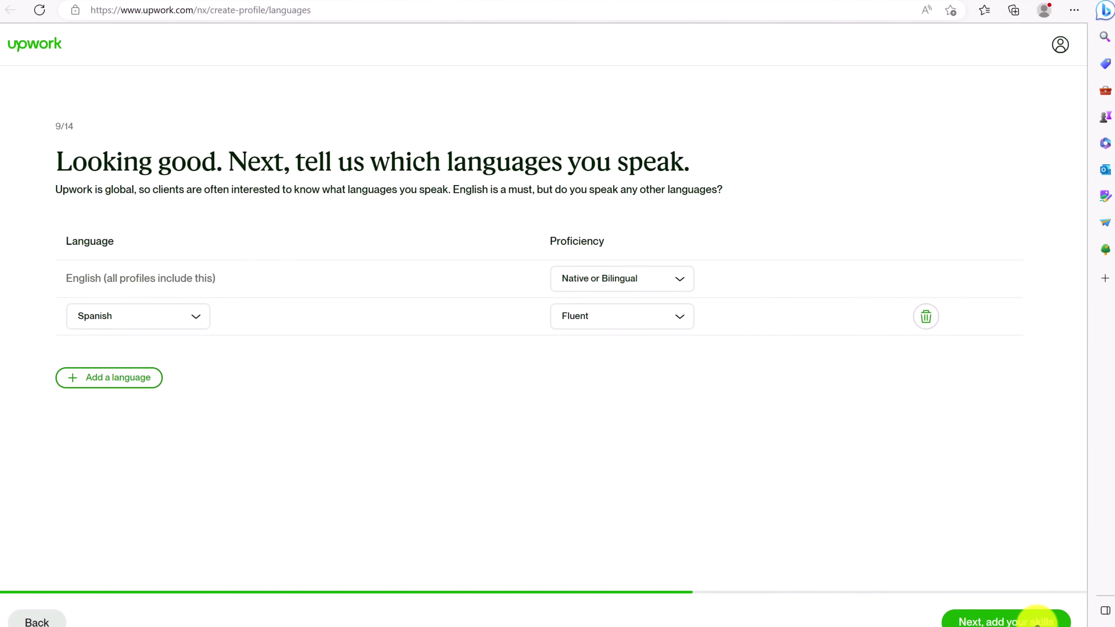
click(1038, 622)
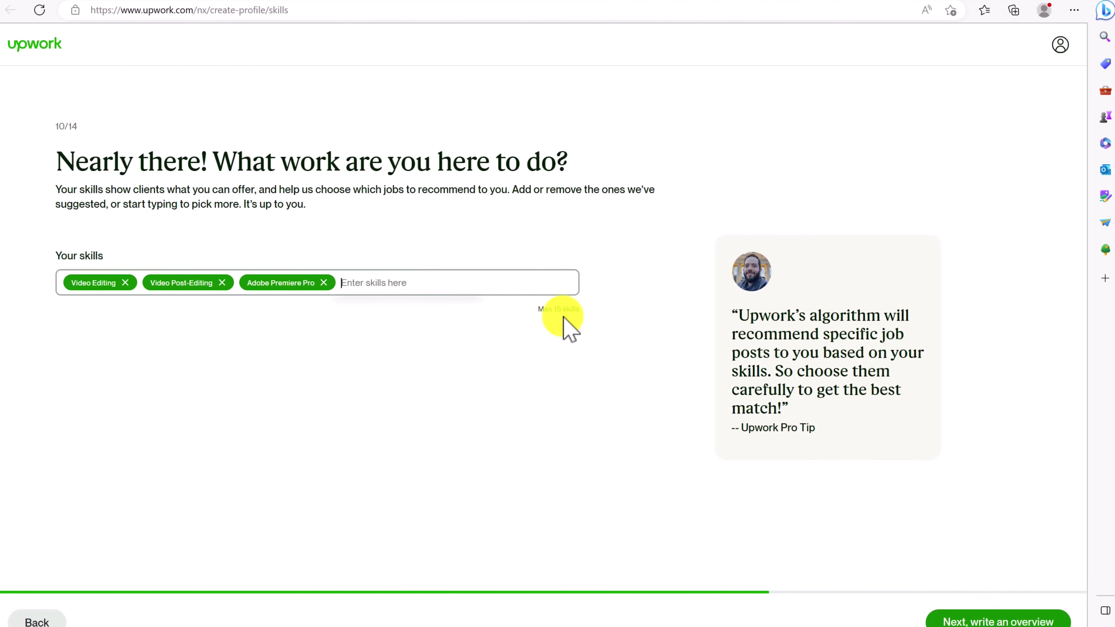
Step: Add Camtasia, Audacity and Adobe Audition to the profile's skills
text(Cam)
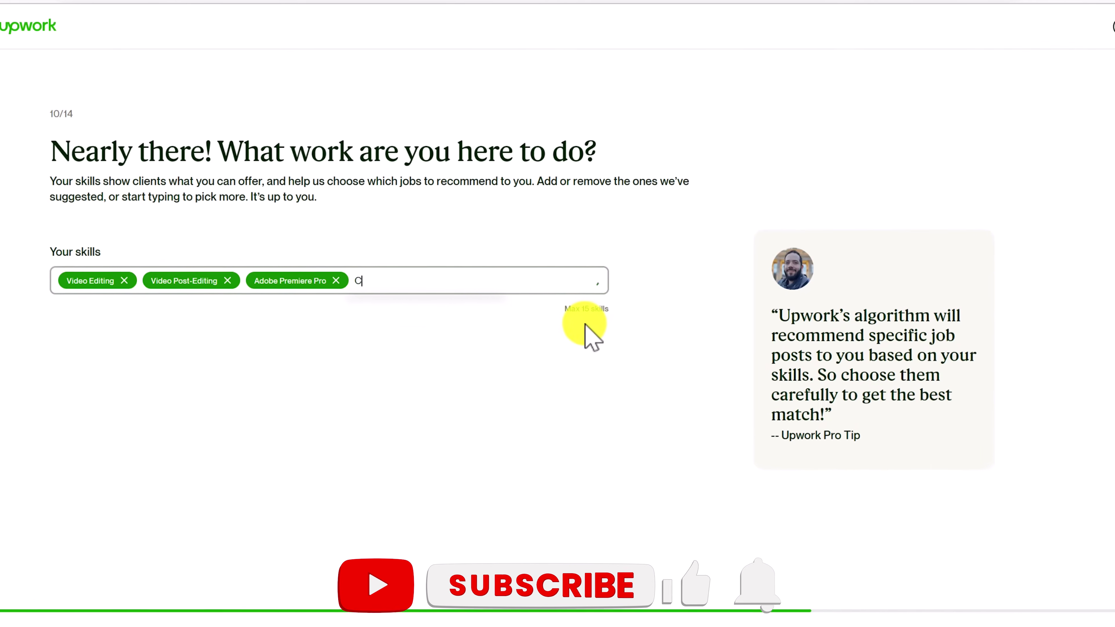
text(t)
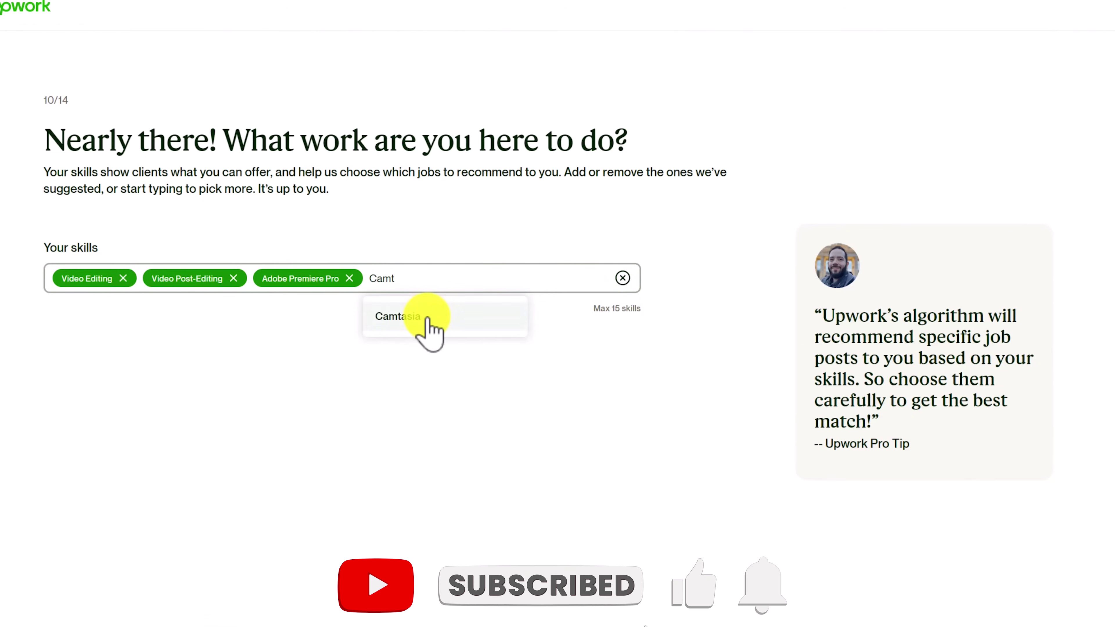
click(430, 318)
text(Auda)
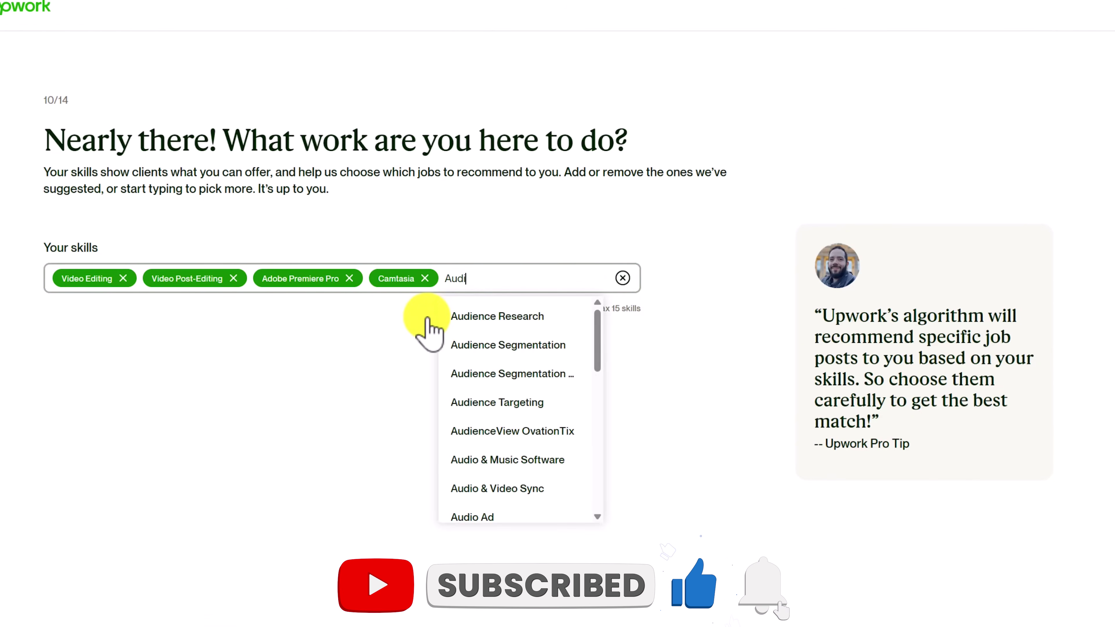
click(492, 316)
text(Adobe)
click(176, 340)
Step: Add Adobe After Effects, Adobe Photoshop, CorelDRAW, Corel VideoStudio, Audio Editing and Video Production to the skills, and continue to the overview
text(After)
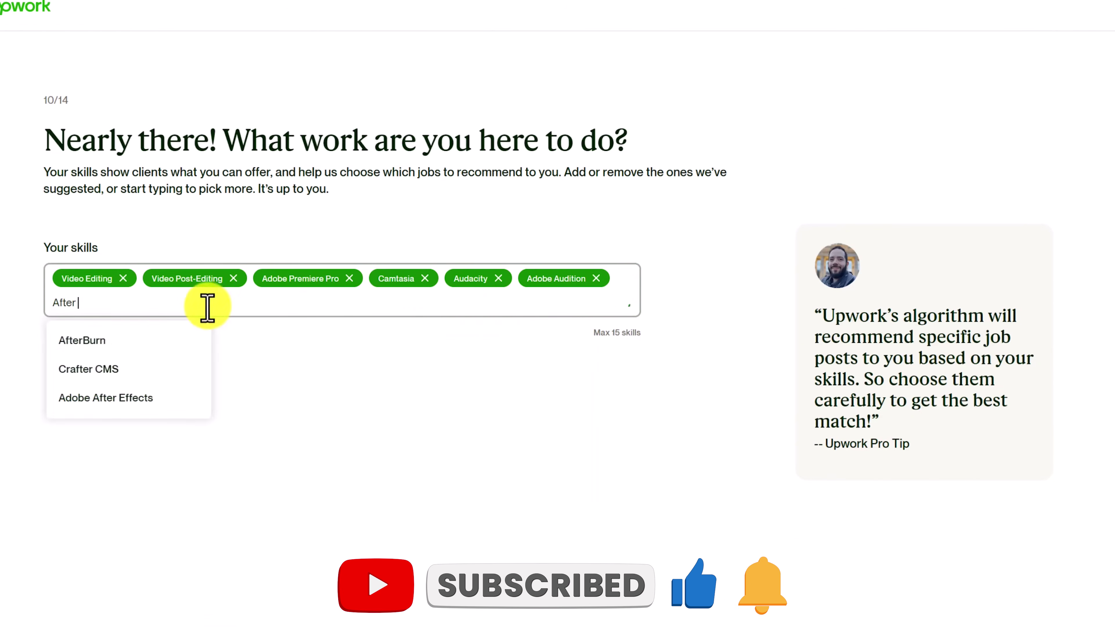
click(123, 395)
text(Photosh)
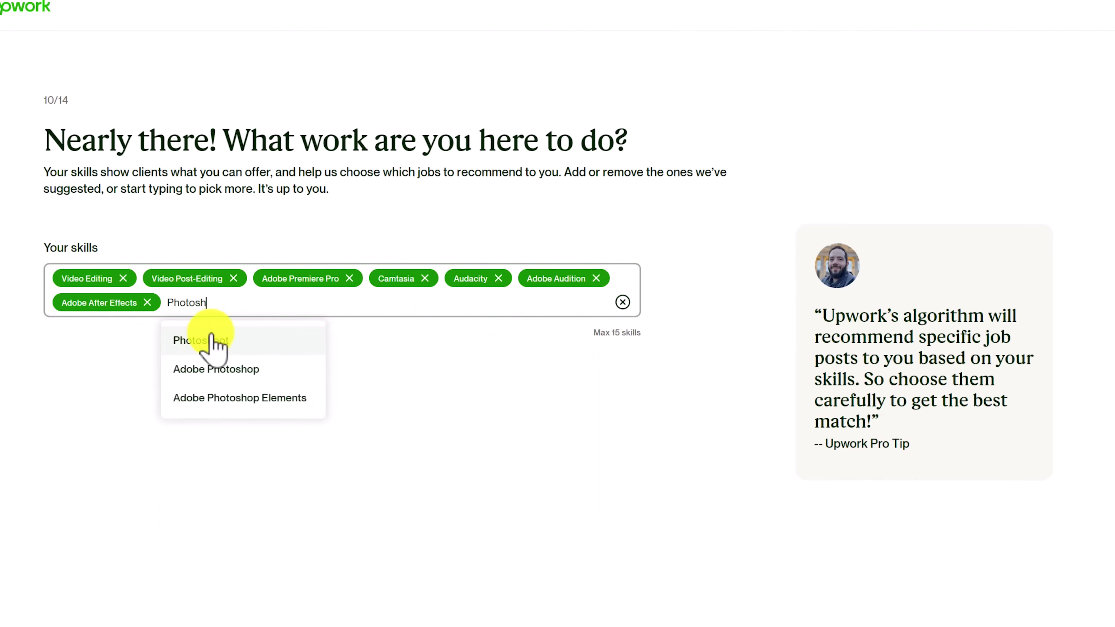
click(237, 370)
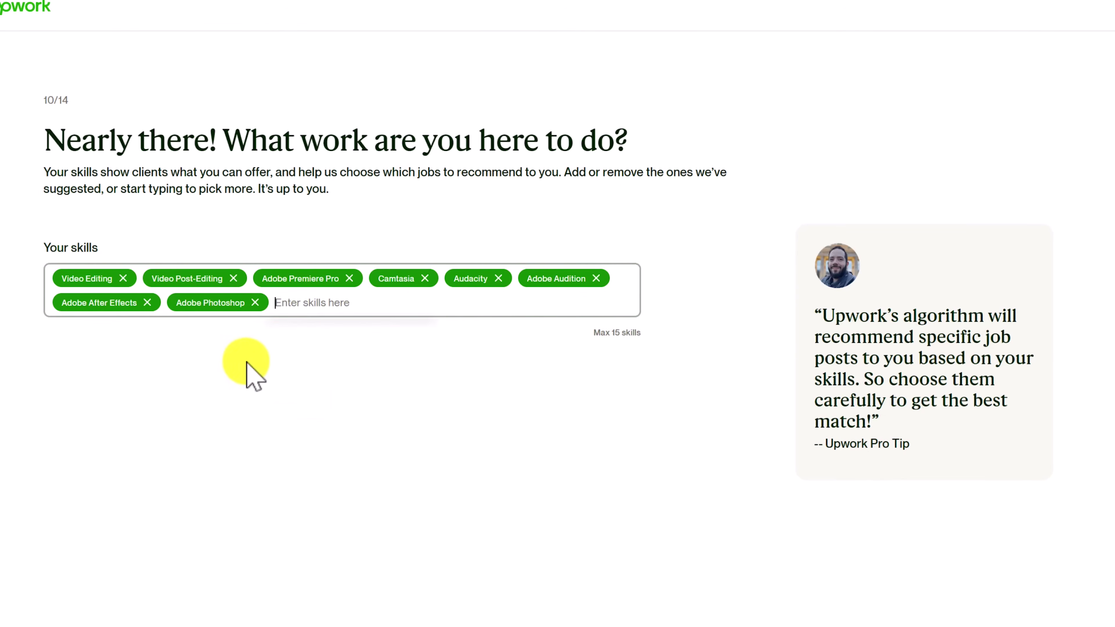
text(Corel)
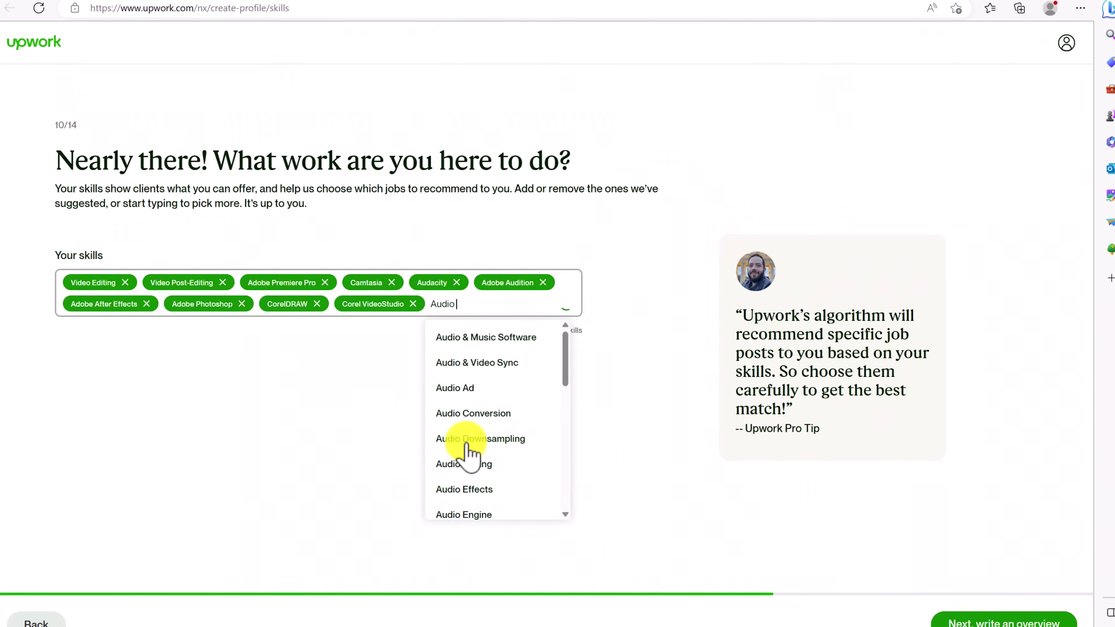
click(495, 462)
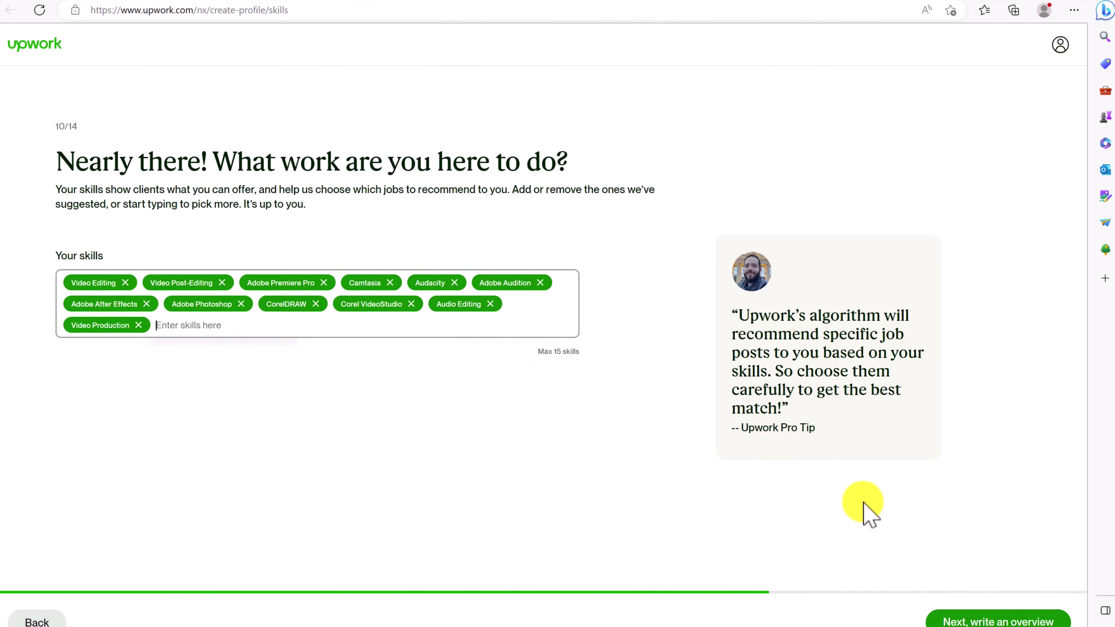
click(956, 622)
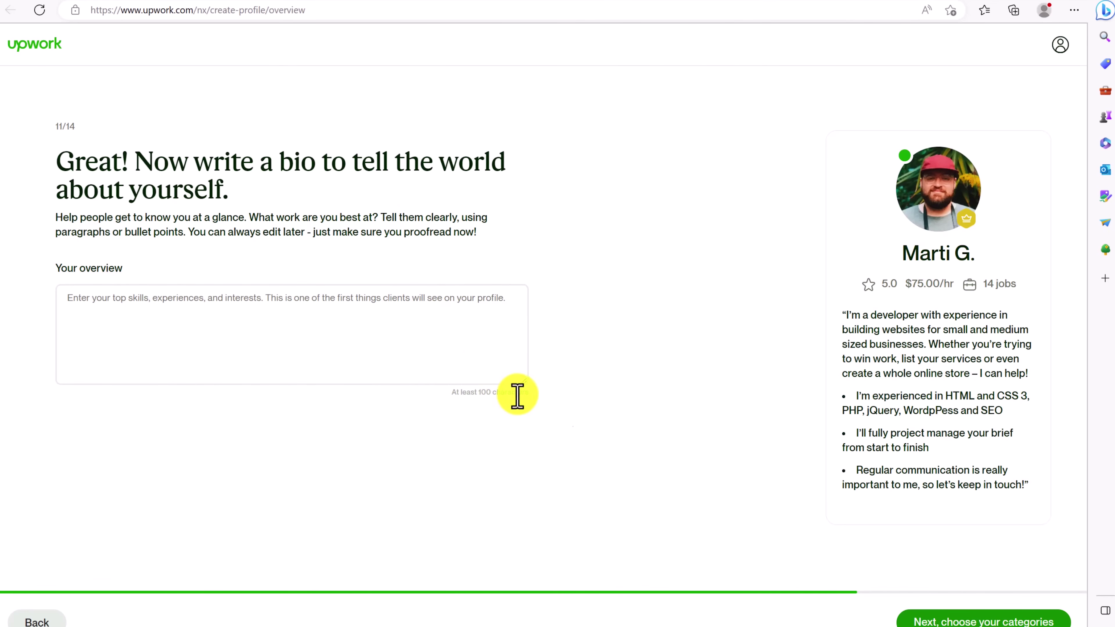
Step: Fill the overview with the prepared bio on over 10 years of audio and video editing experience, and continue to the services question
triple_click(871, 352)
click(862, 315)
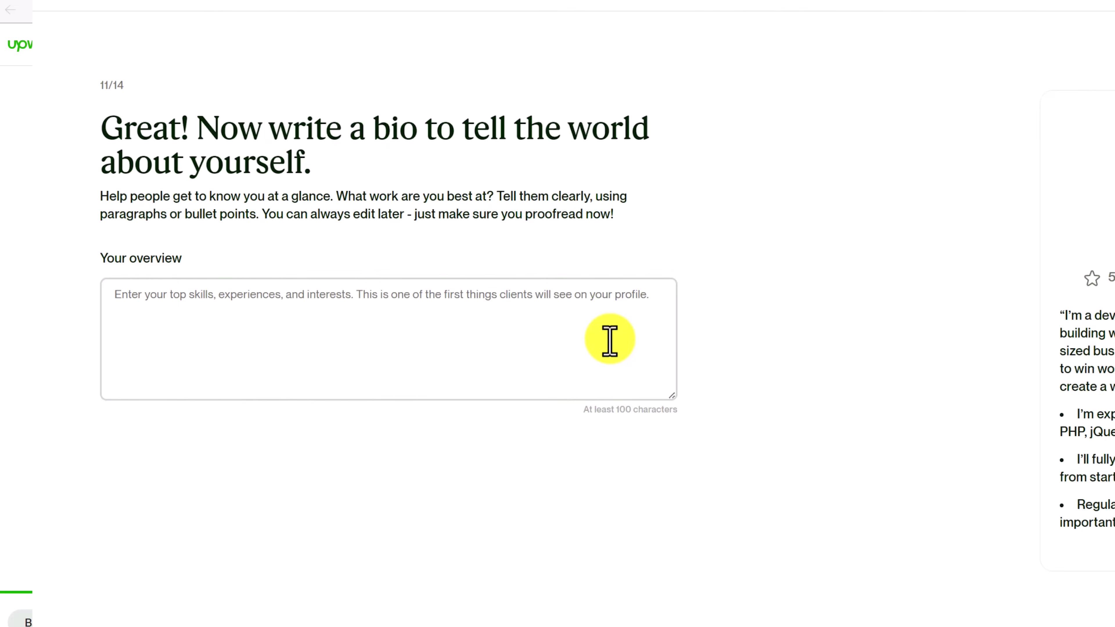
click(610, 338)
key(ctrl+v)
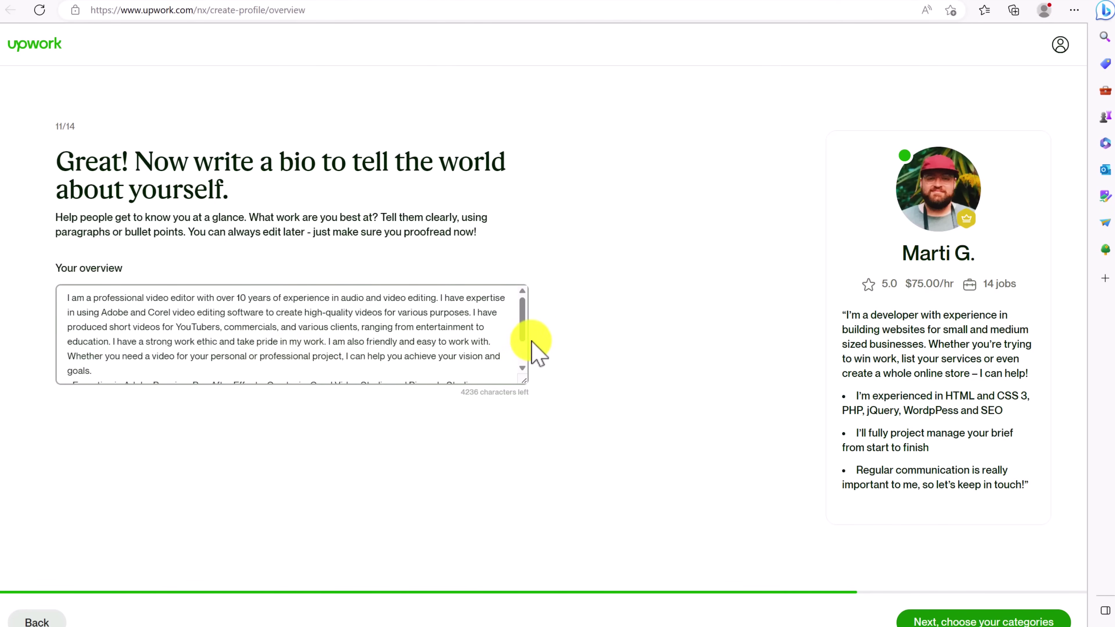
scroll(523, 334, down, 2)
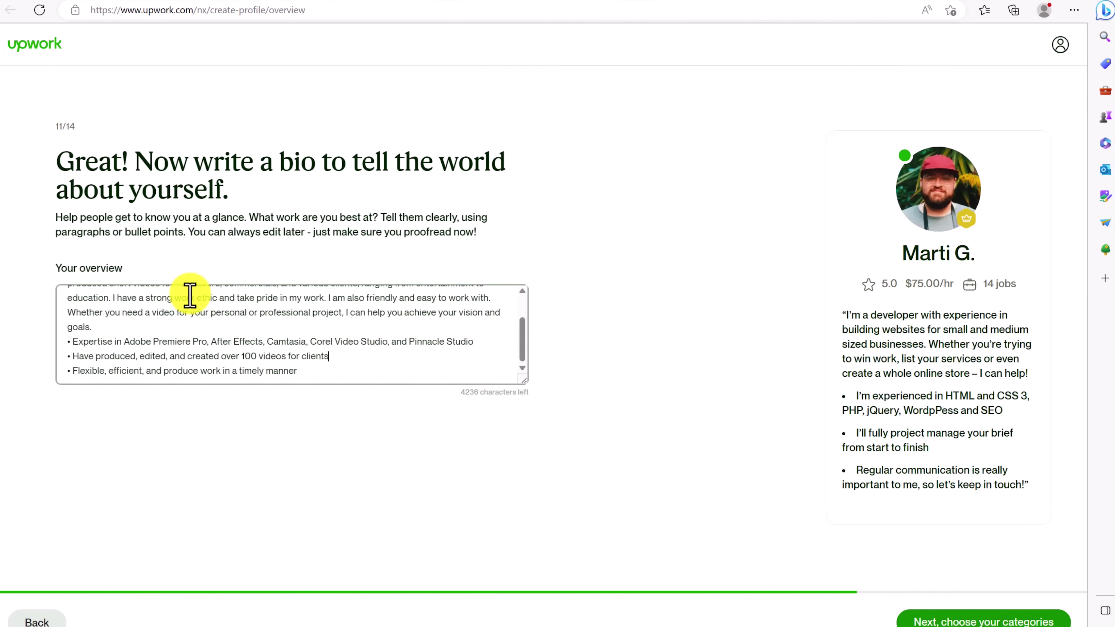
click(966, 622)
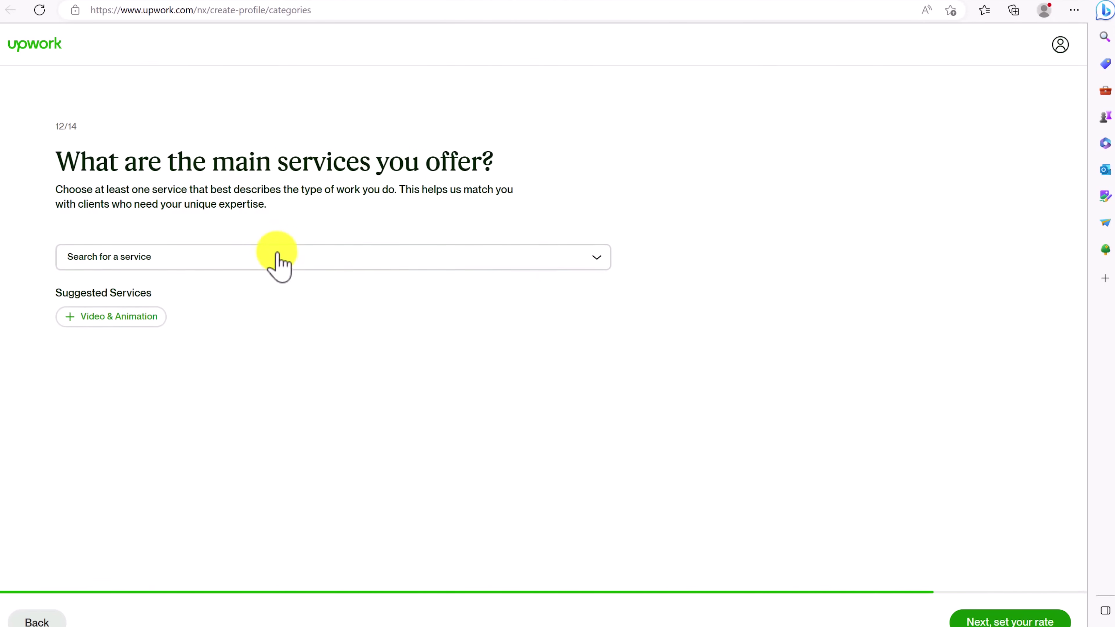
Step: Select the services Video & Animation, Audio & Music Production, Art & Illustration, and Graphic, Editorial & Presentation Design, and continue to the rate question
click(91, 318)
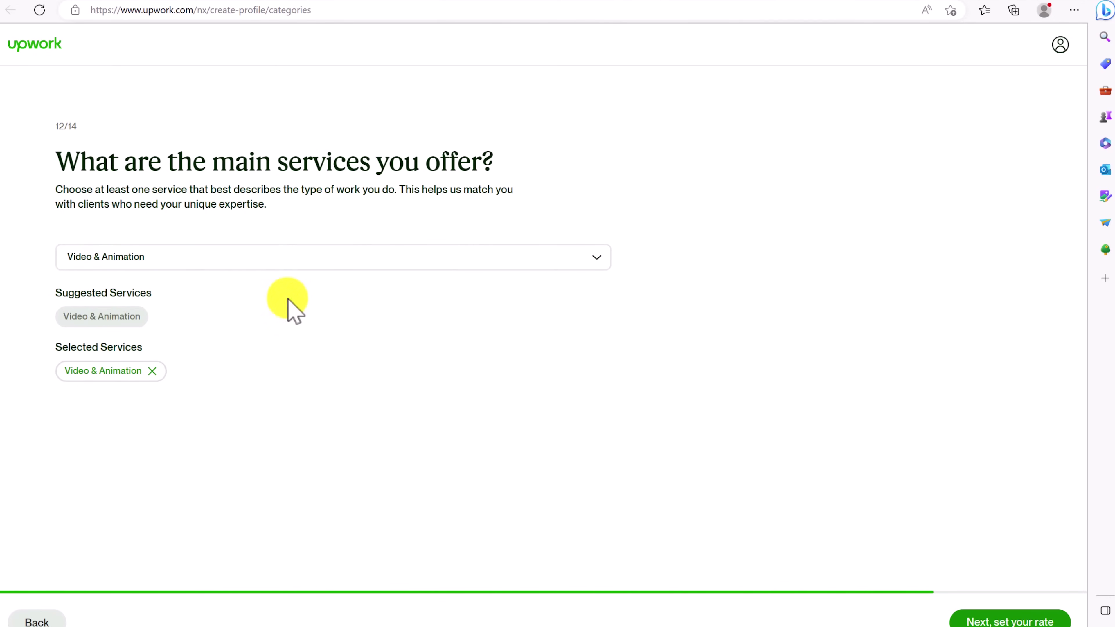
click(243, 259)
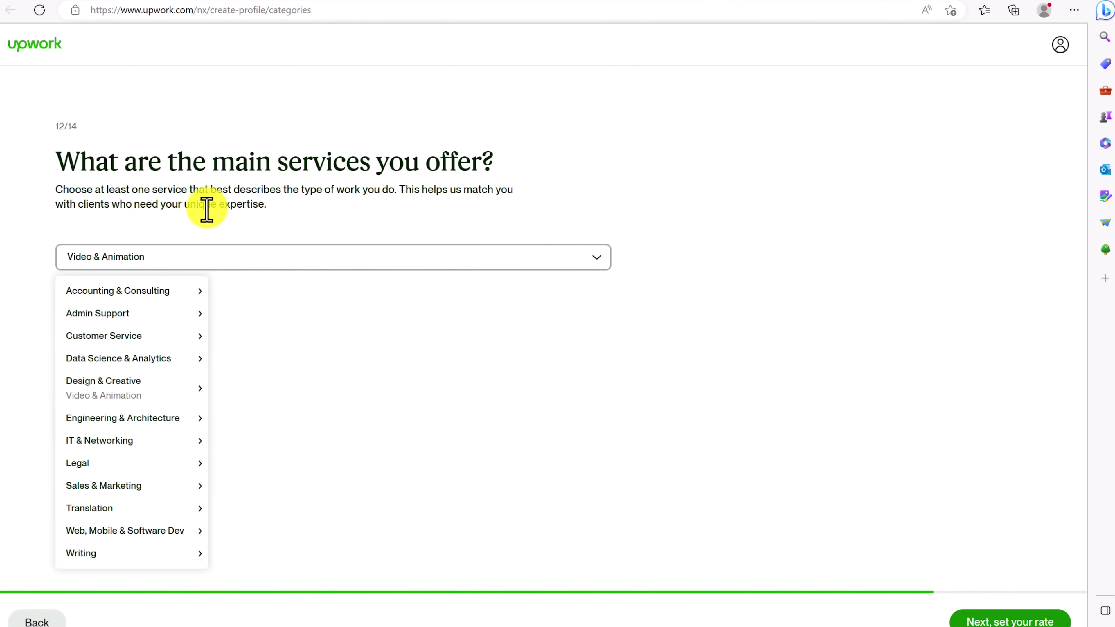
mouse_move(161, 314)
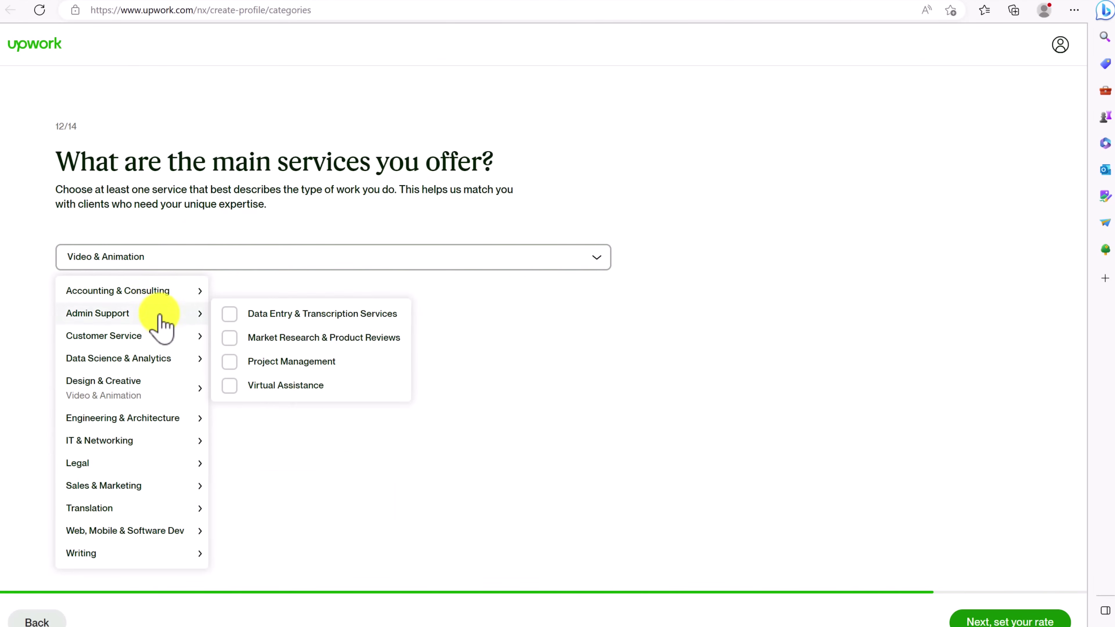
mouse_move(161, 340)
mouse_move(162, 381)
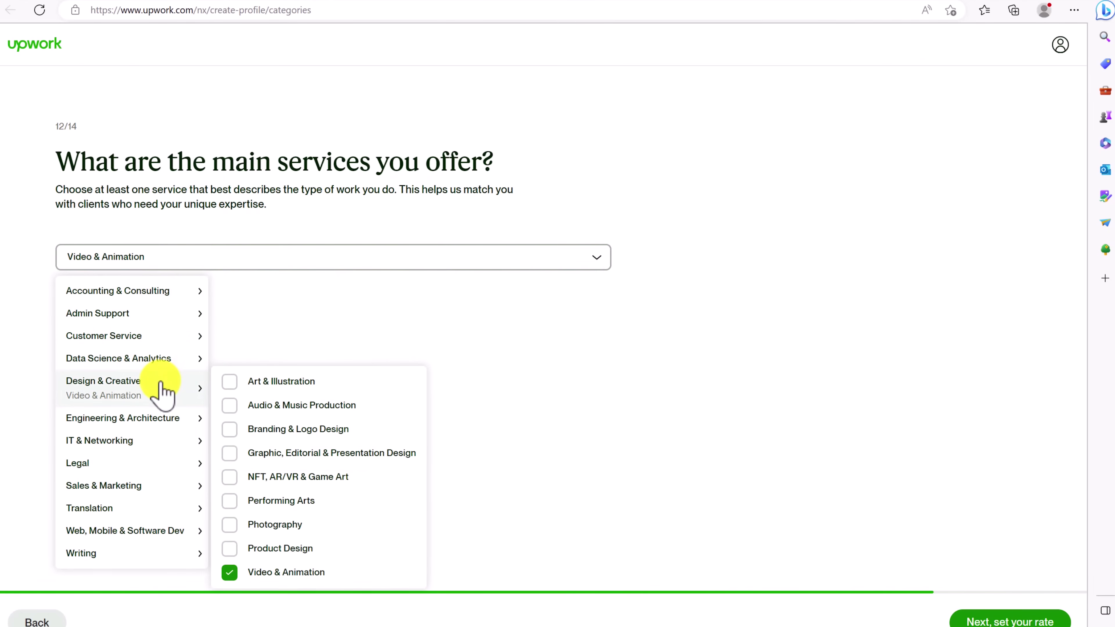
click(229, 407)
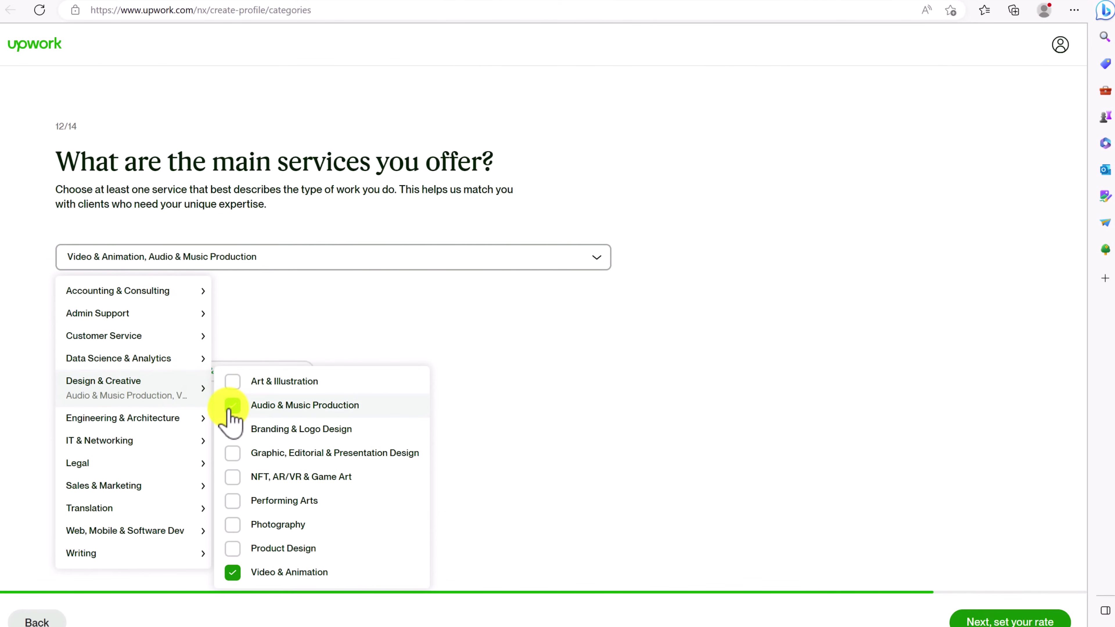
click(235, 383)
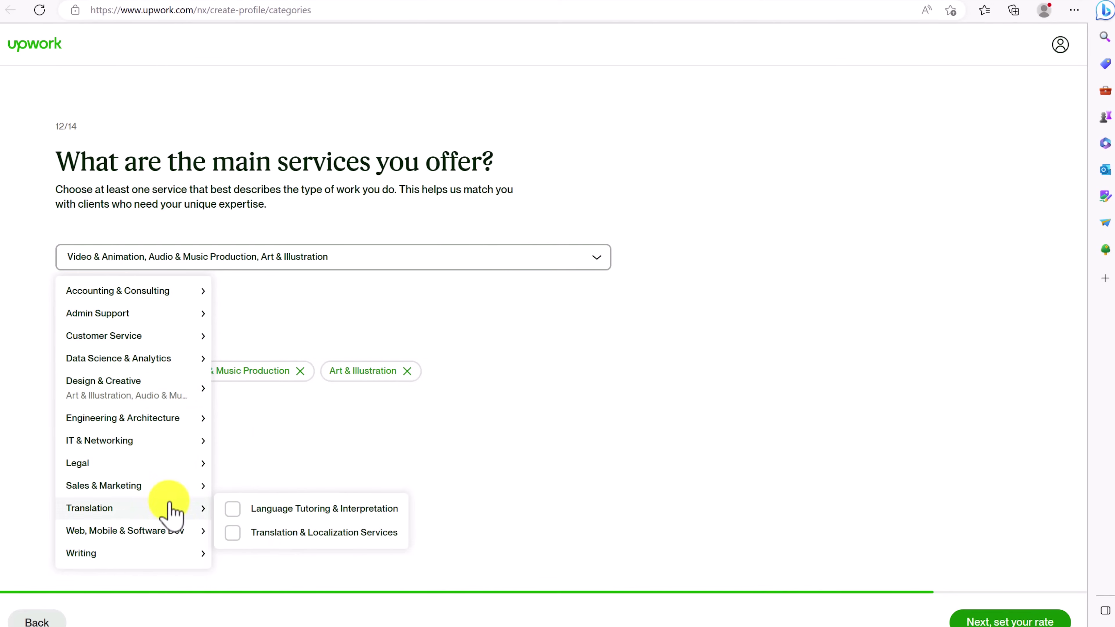
mouse_move(168, 496)
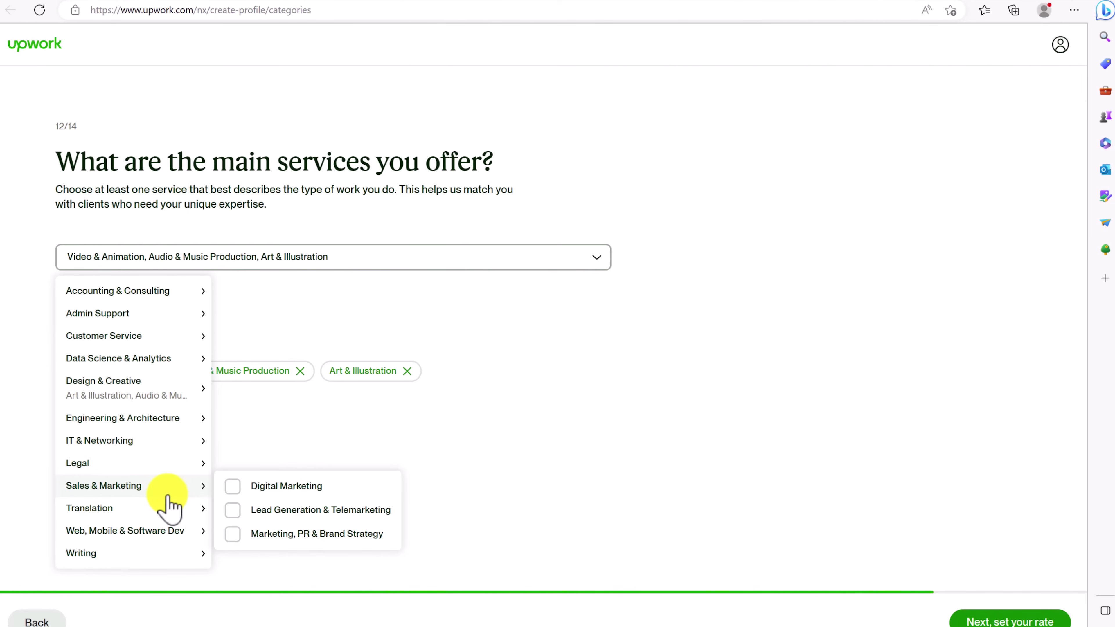
click(728, 545)
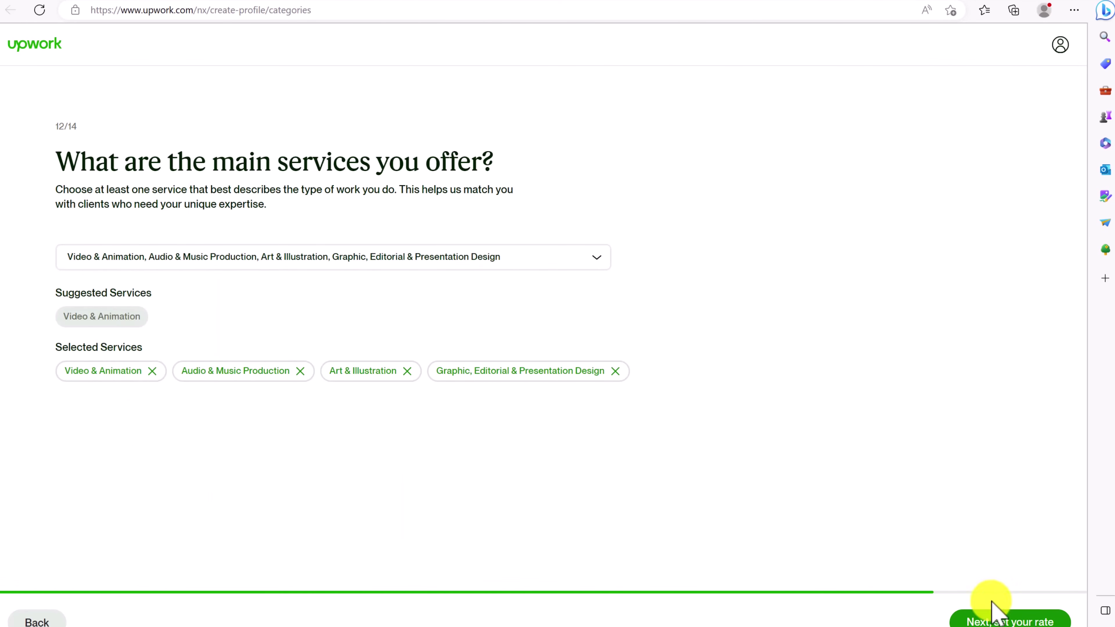
click(996, 620)
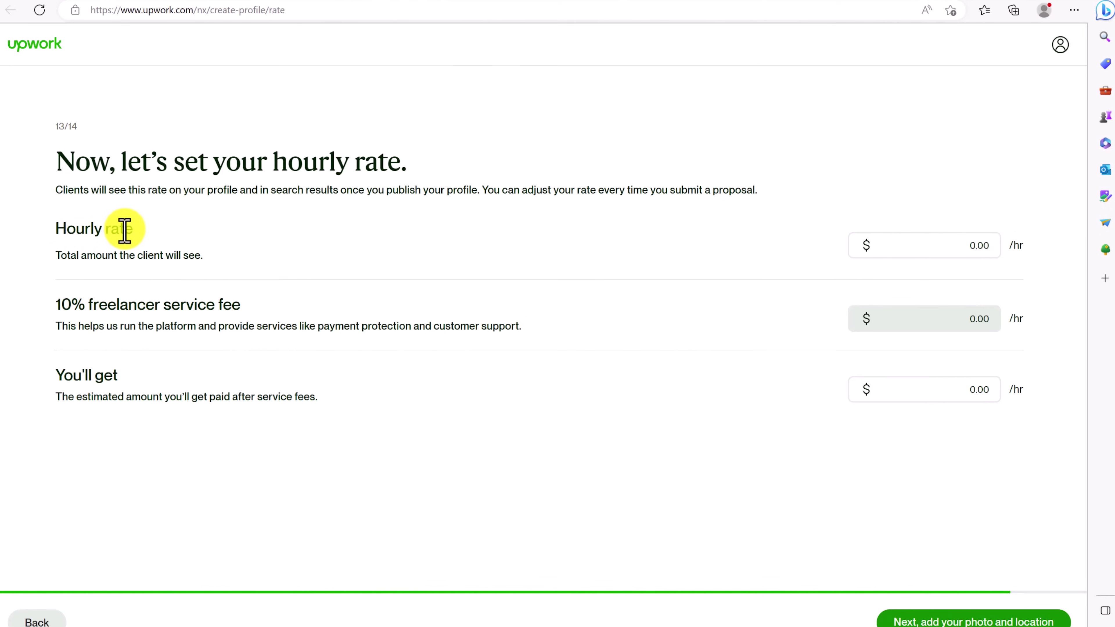
Step: Set the hourly rate to $50.00 and continue to the photo and location details
click(947, 244)
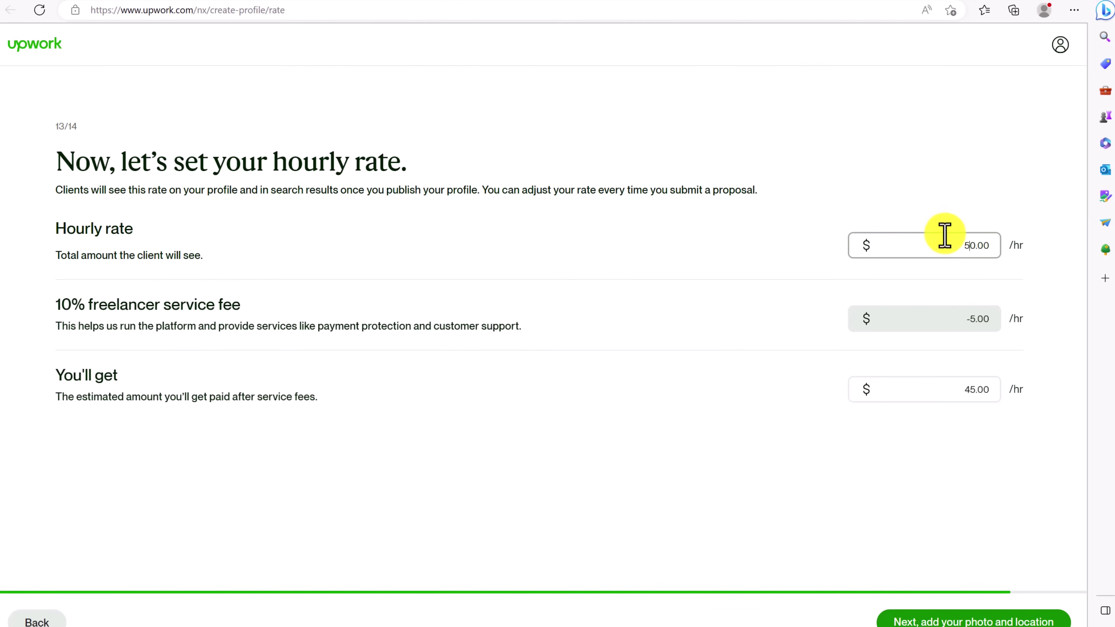
key(BackSpace)
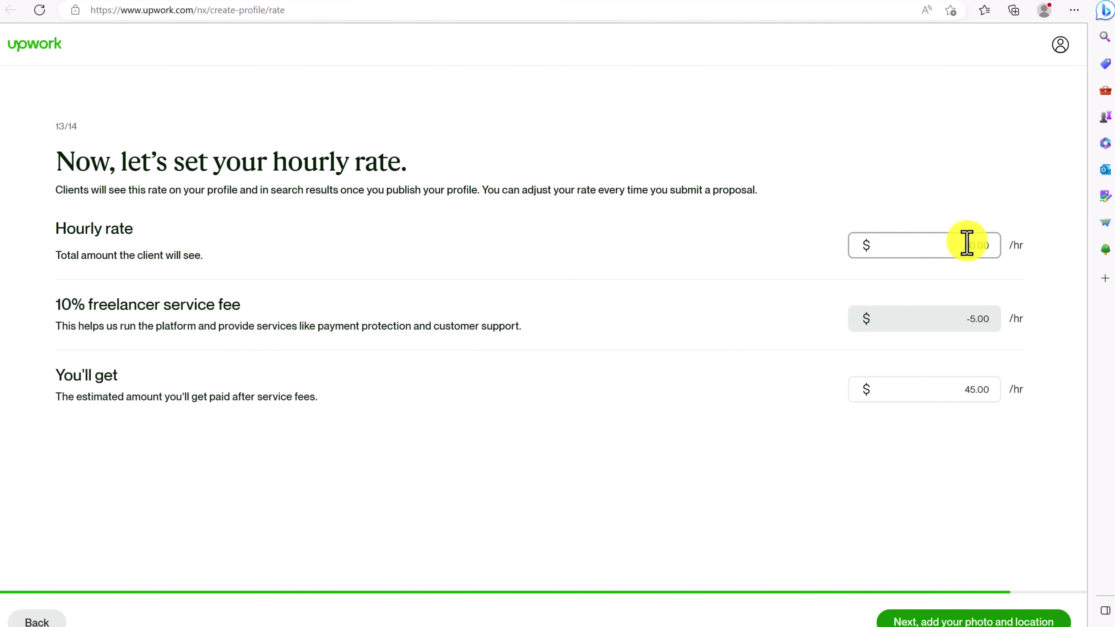
text(50.00)
click(71, 308)
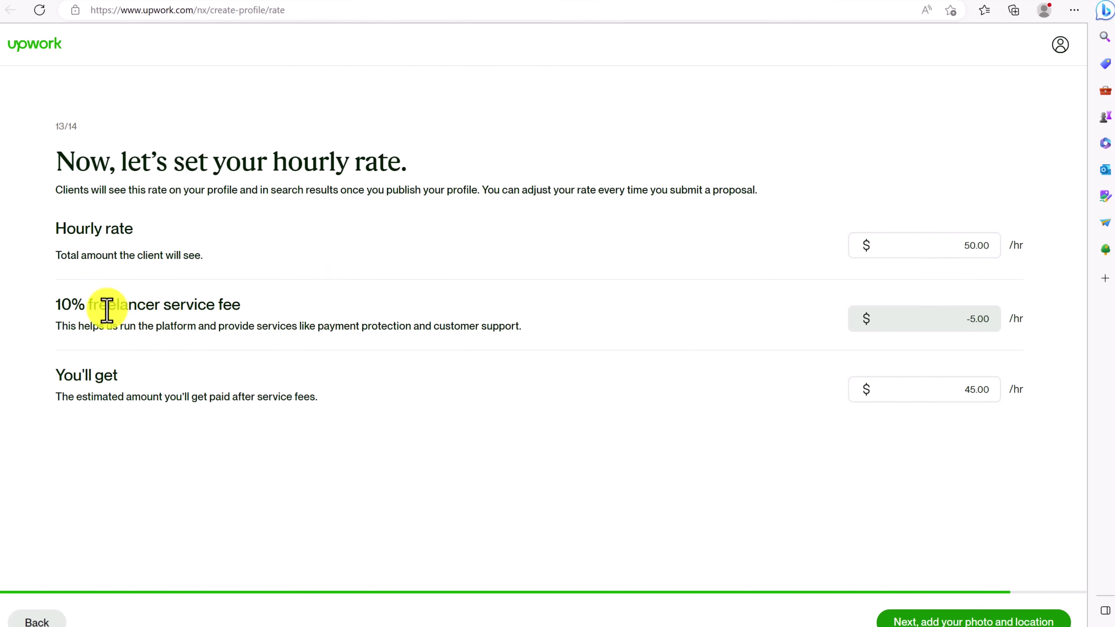
click(974, 244)
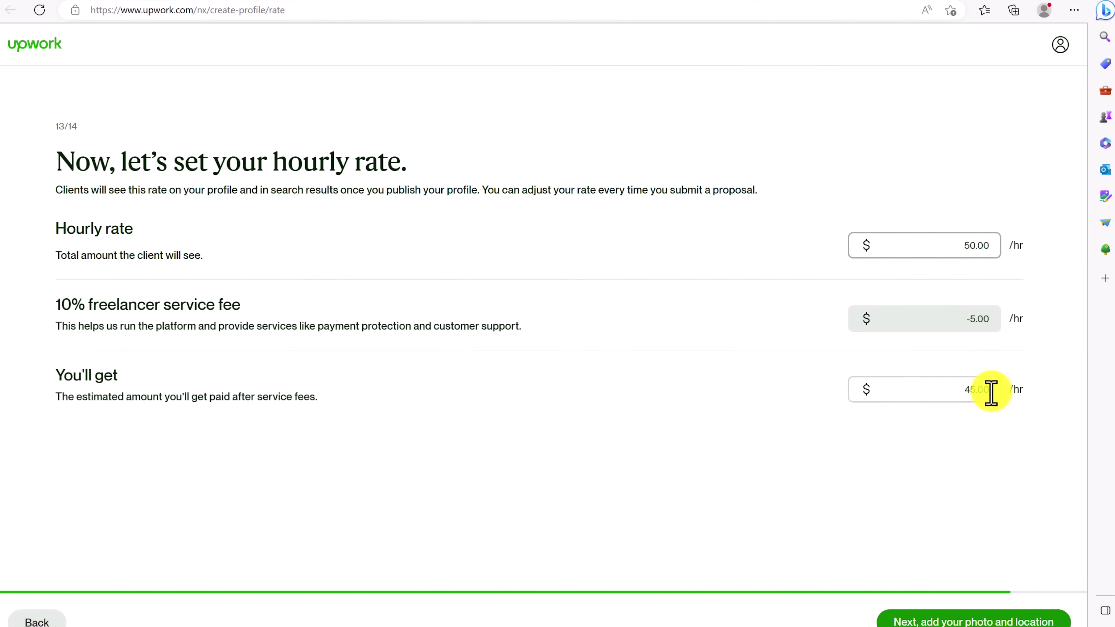
click(932, 621)
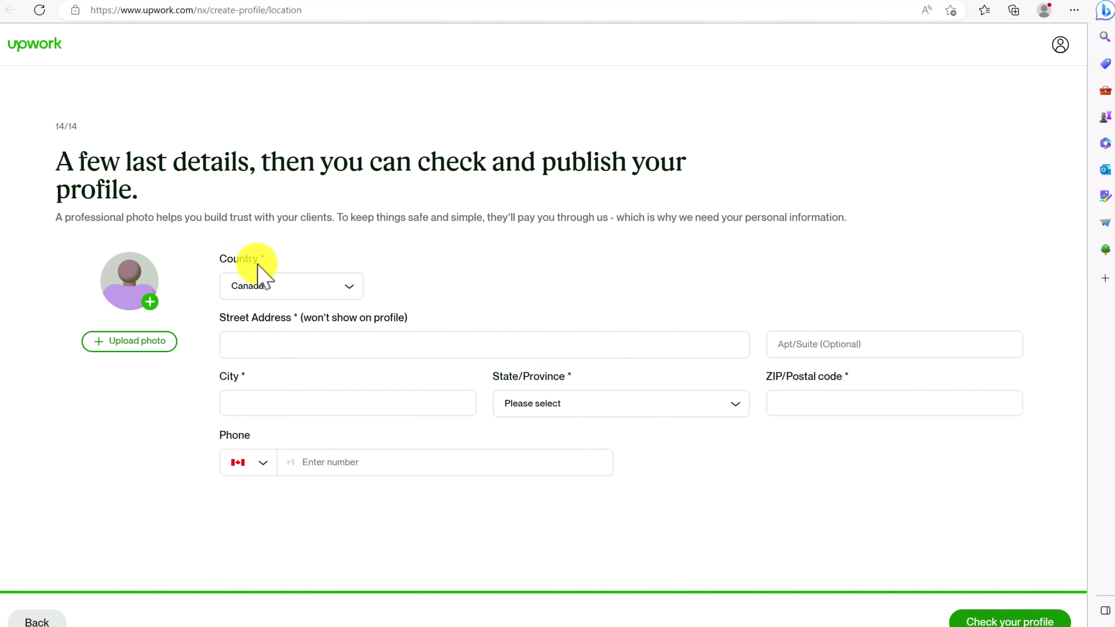
Step: Add a profile photo, fill in the address and phone details, and proceed to the profile check
click(282, 338)
click(352, 473)
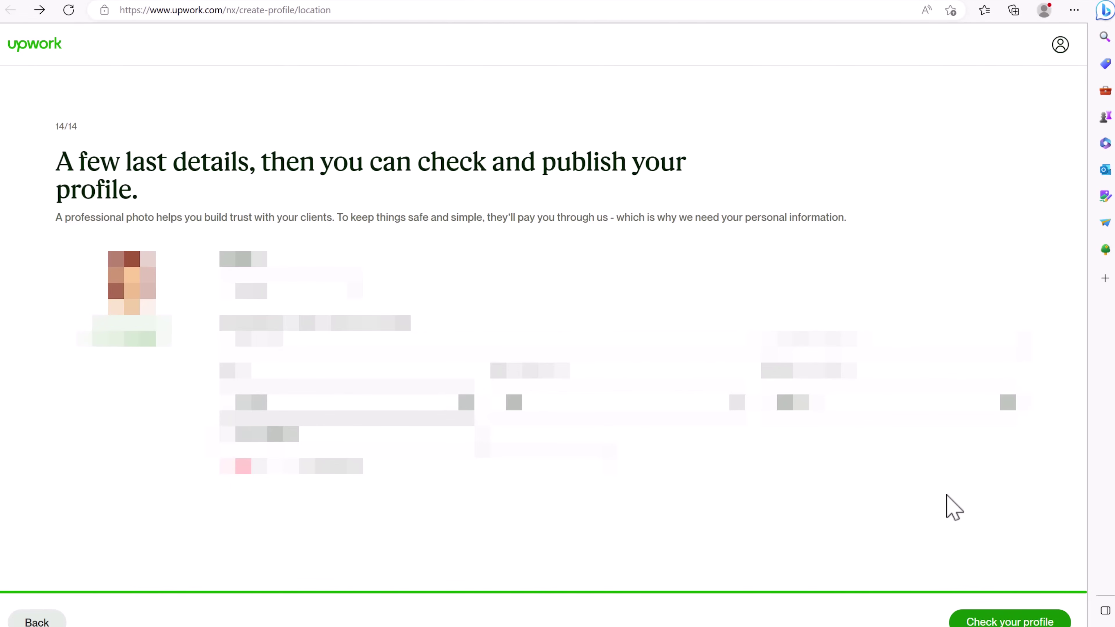
click(1007, 621)
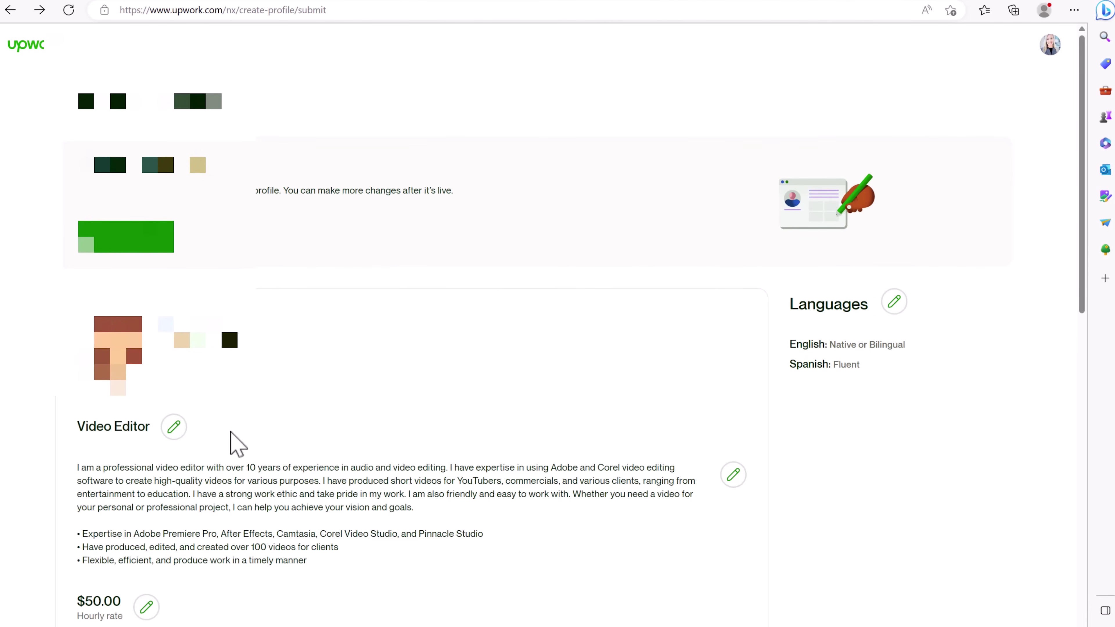
Step: Review the title, overview, rate, skills, work experience and education sections of the profile preview, and submit the profile
scroll(236, 440, down, 5)
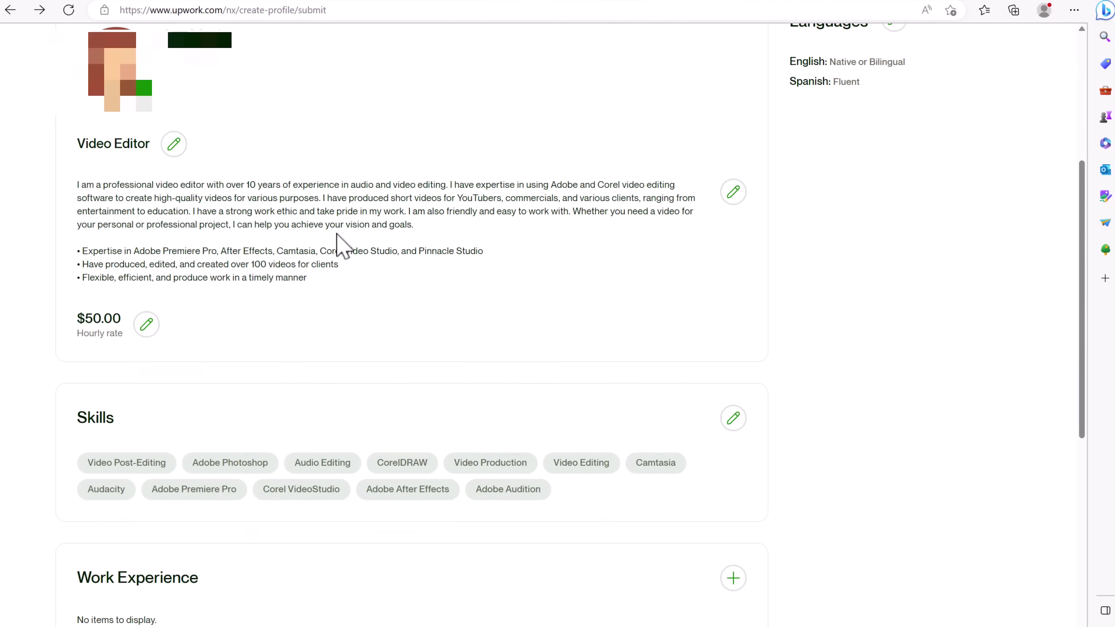
scroll(336, 242, down, 5)
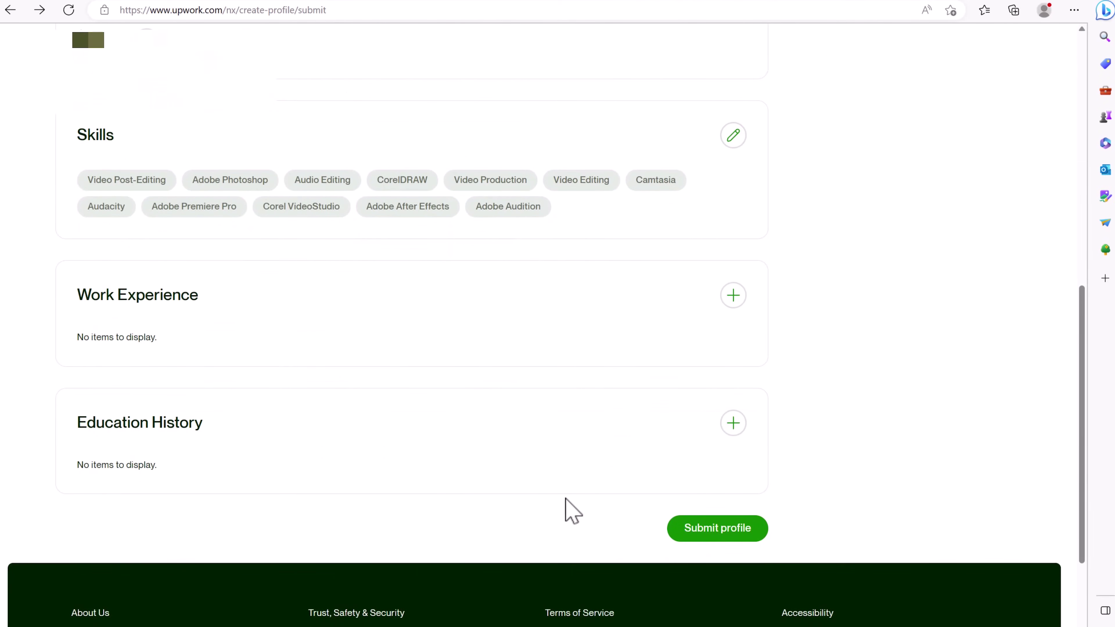
click(711, 525)
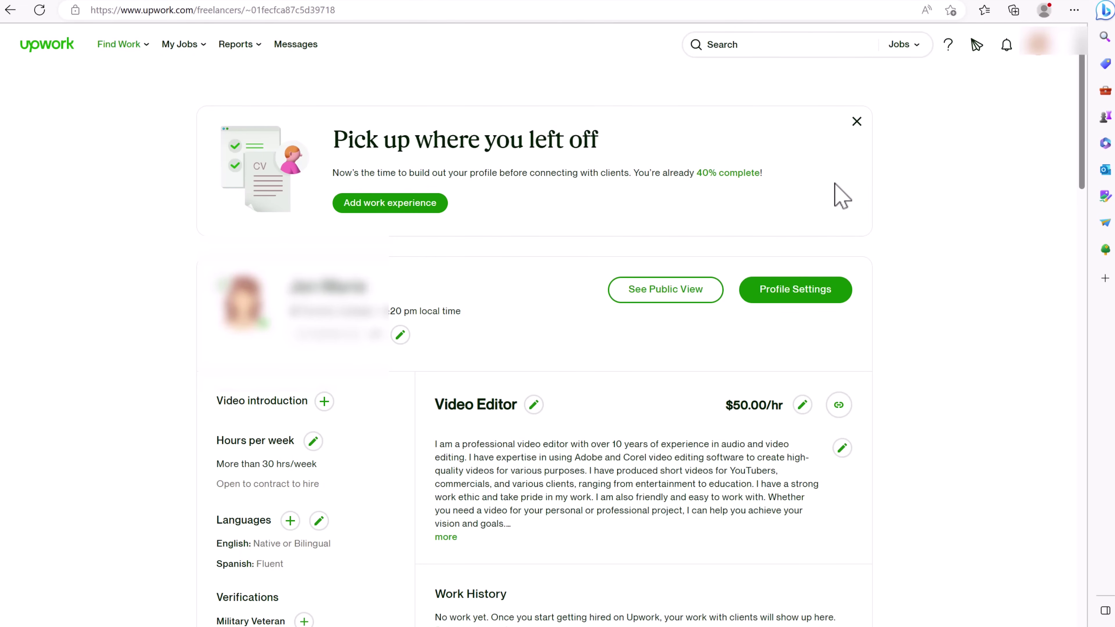
Step: Examine the published profile, including the video introduction and hours-per-week options, leaving the availability settings without saving
scroll(658, 207, down, 4)
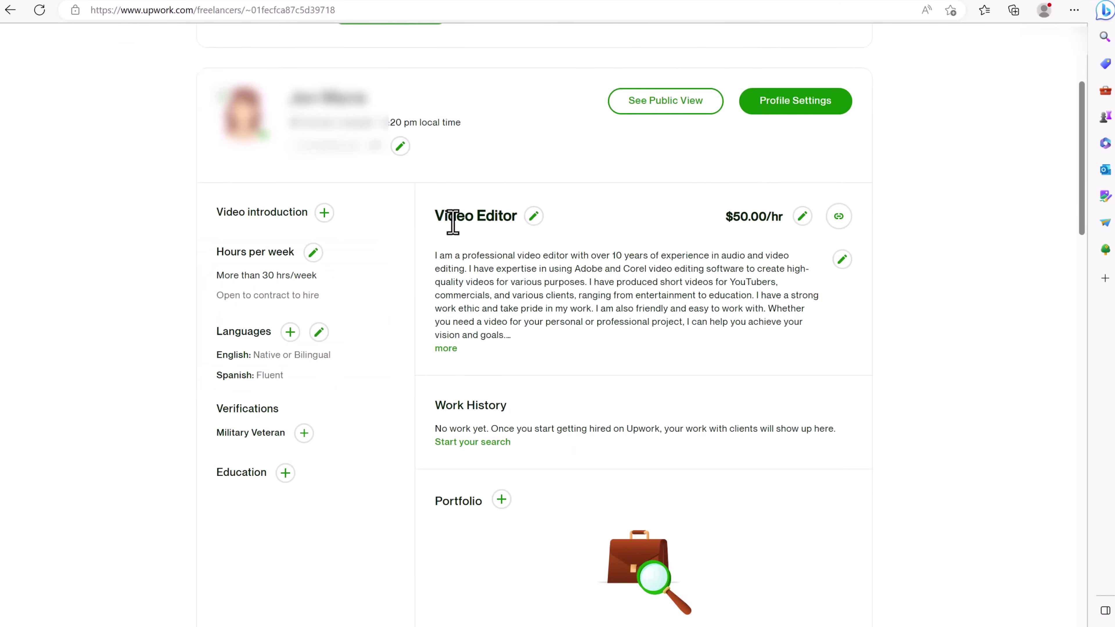
click(324, 213)
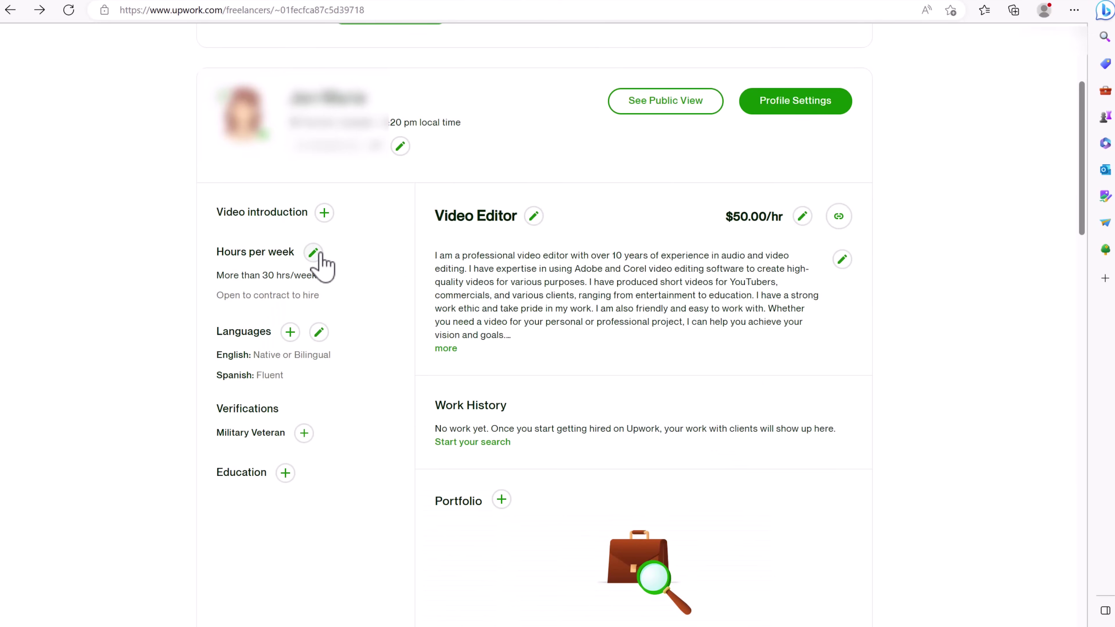
click(315, 254)
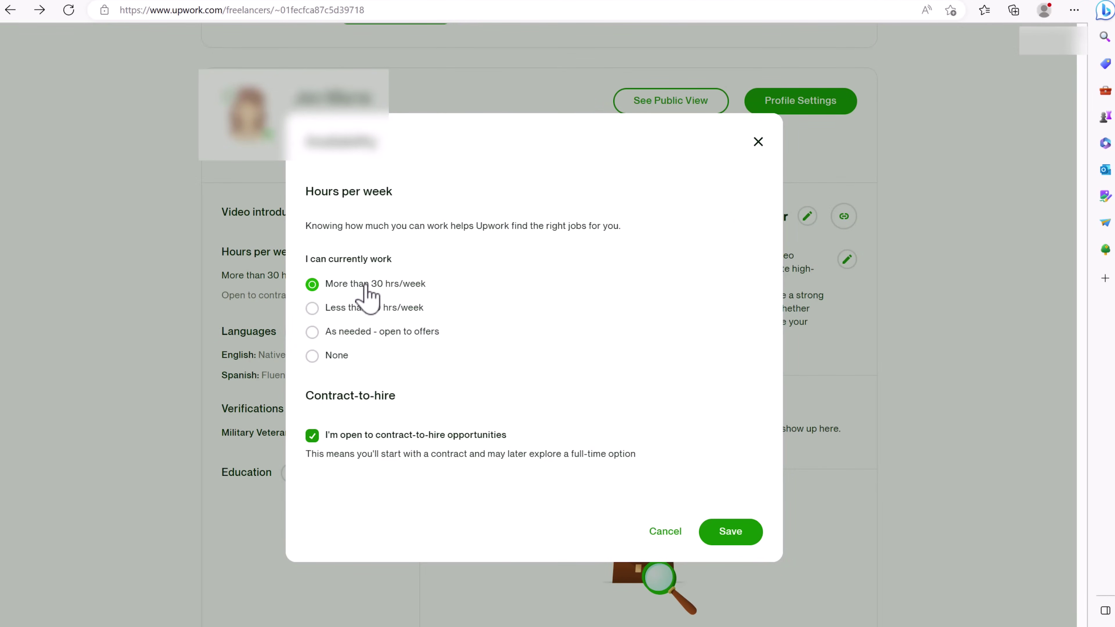
click(368, 335)
key(Escape)
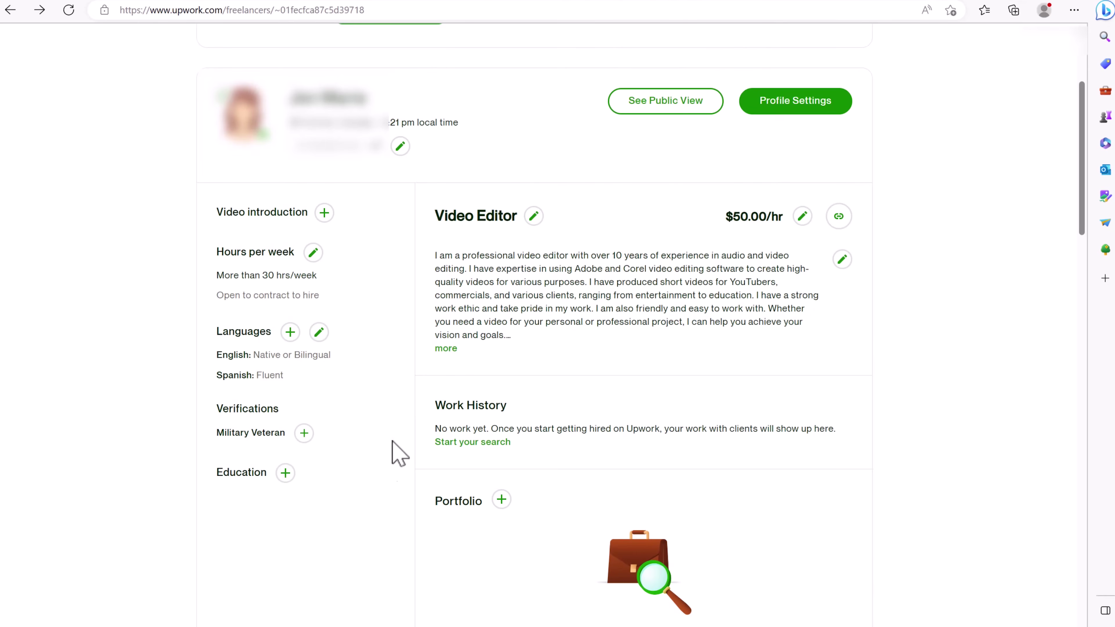
scroll(662, 229, down, 5)
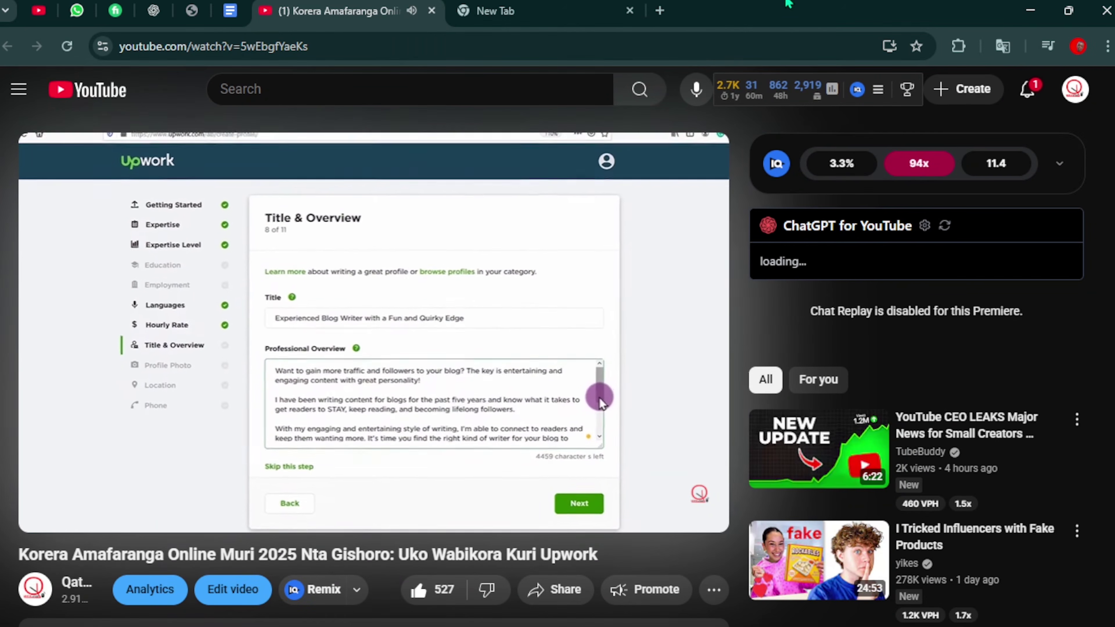
Step: Expand and read the description of the YouTube video about working on Upwork, including its WhatsApp group and Upwork links, and pause playback
scroll(346, 440, down, 5)
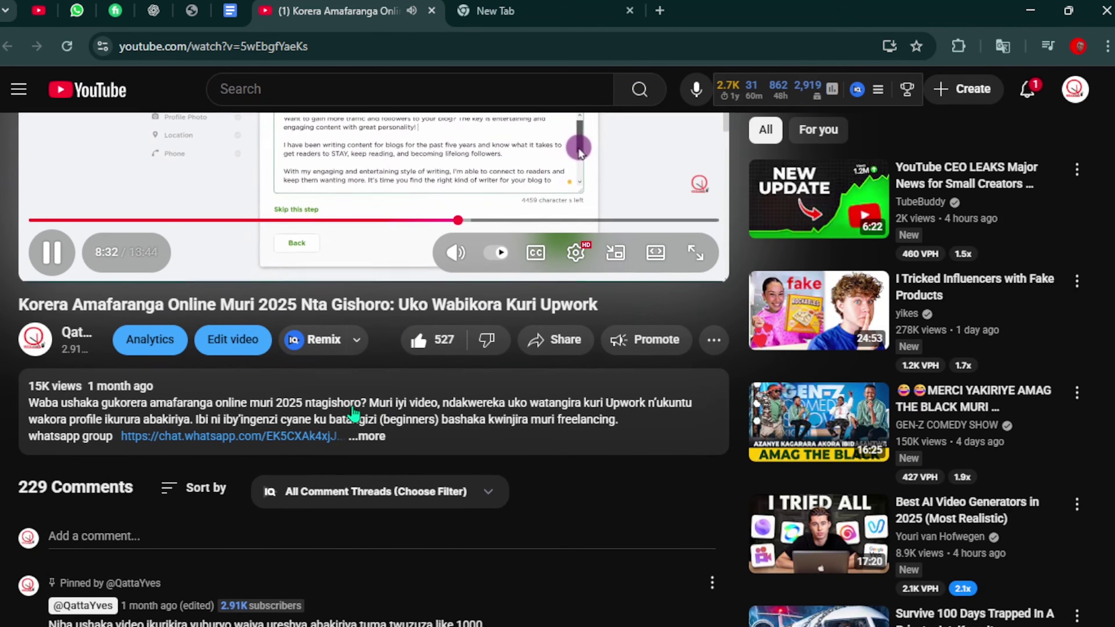
click(386, 452)
scroll(439, 492, down, 2)
scroll(450, 505, up, 4)
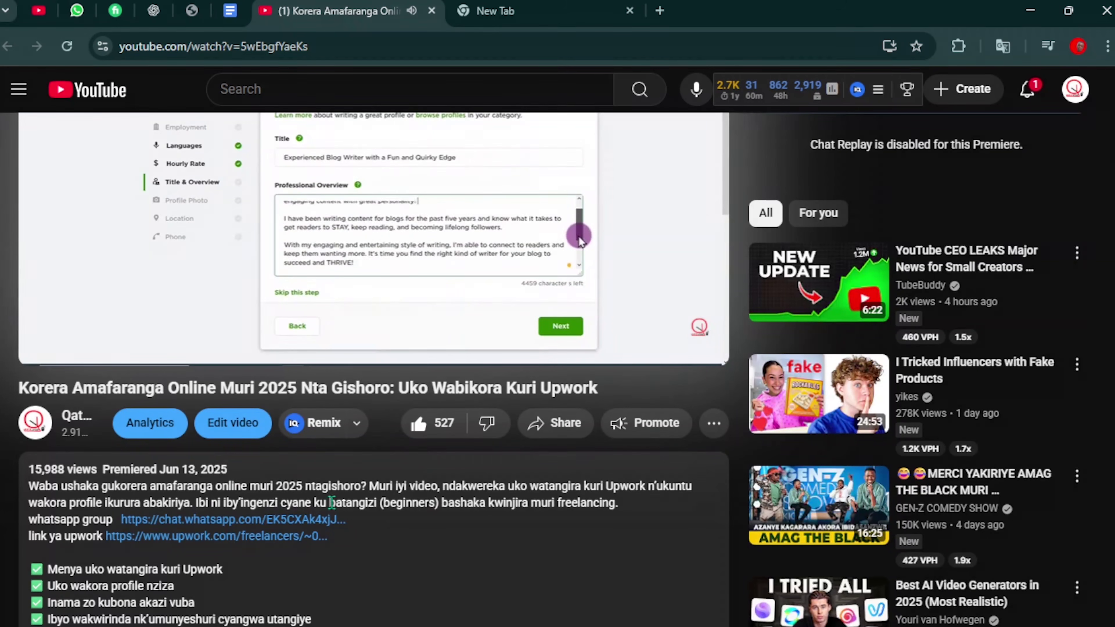
scroll(316, 519, down, 8)
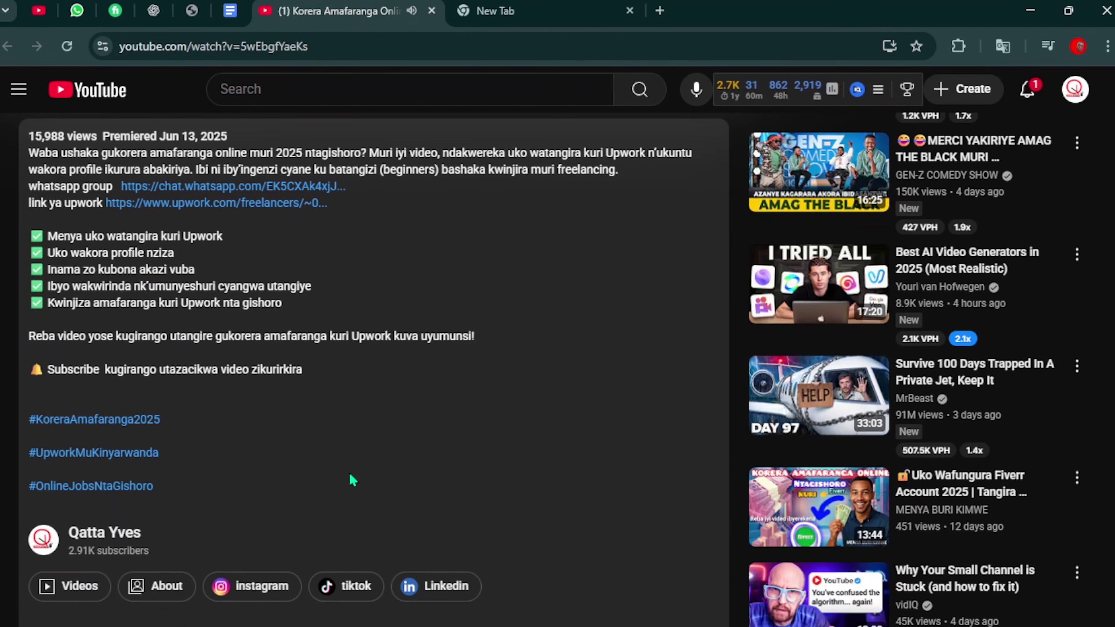
scroll(308, 264, up, 10)
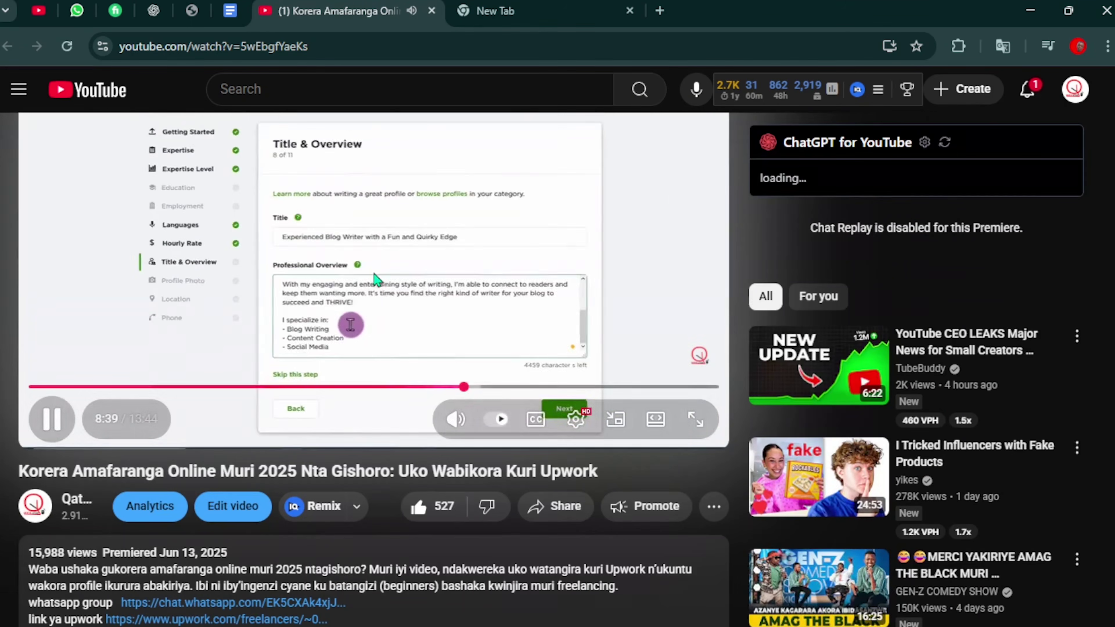
click(393, 241)
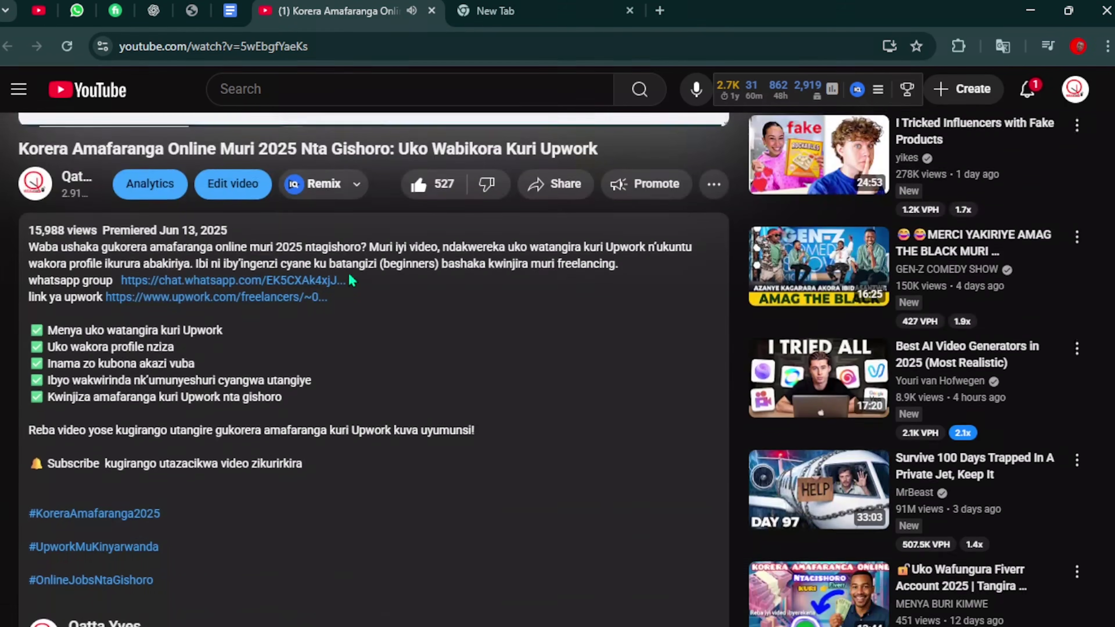
scroll(349, 273, up, 10)
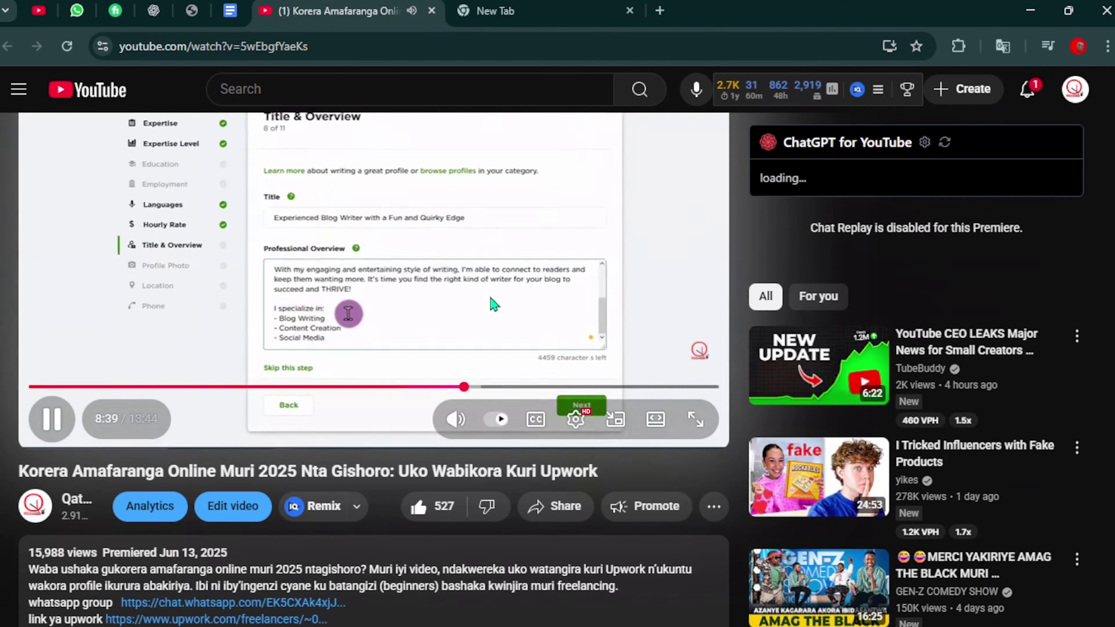
click(390, 237)
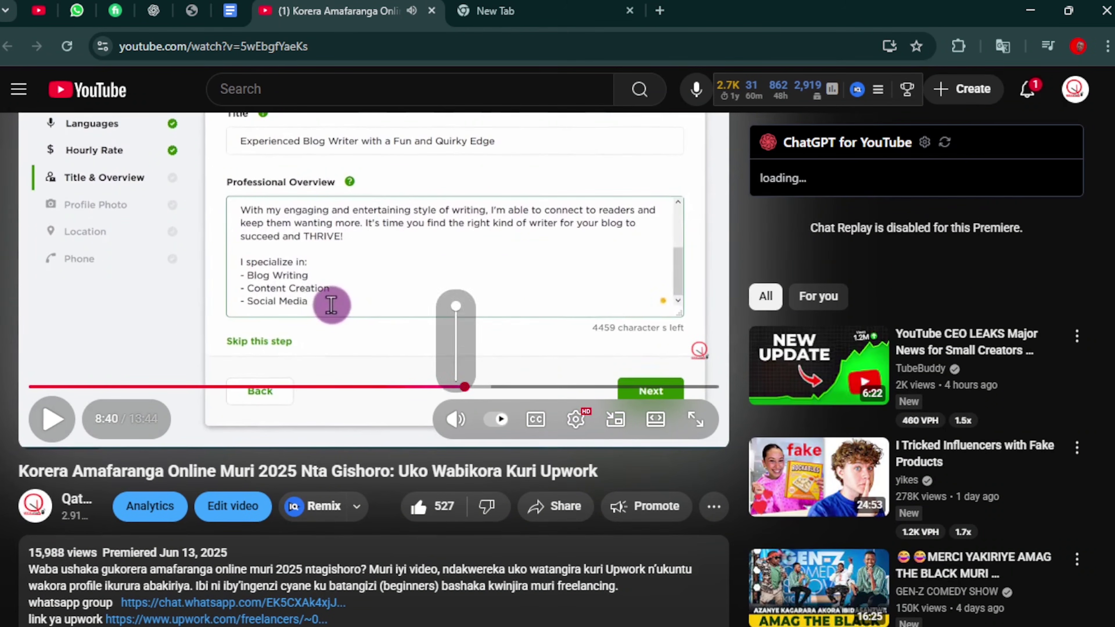
Step: Switch to the Upwork profile, start a portfolio project titled "YouTube Thumbnail Design", and proceed to template selection
click(456, 626)
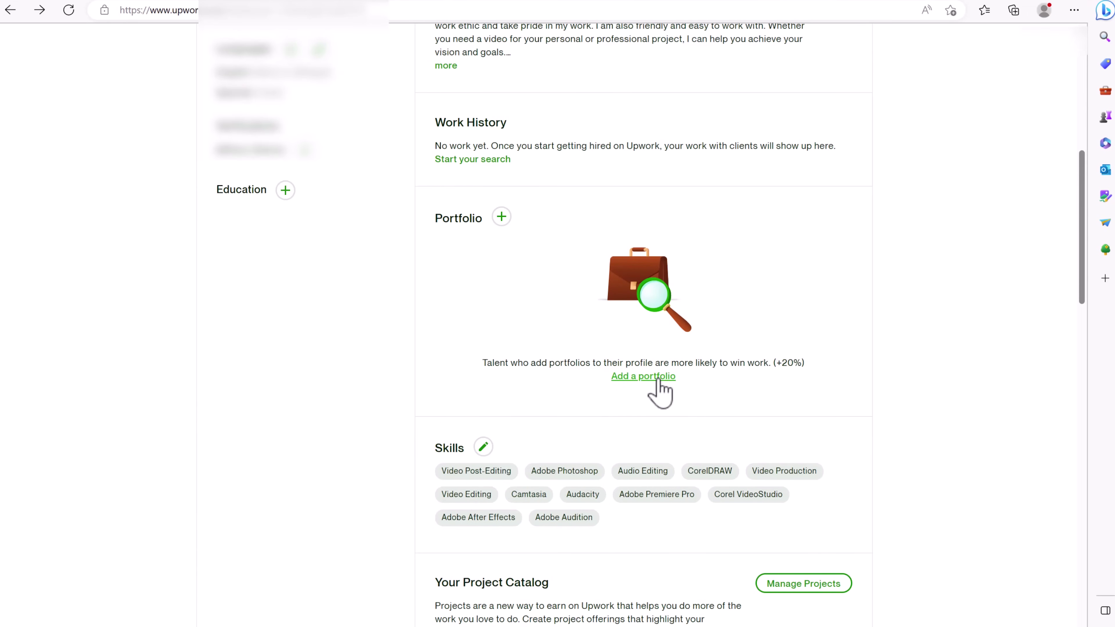
click(658, 379)
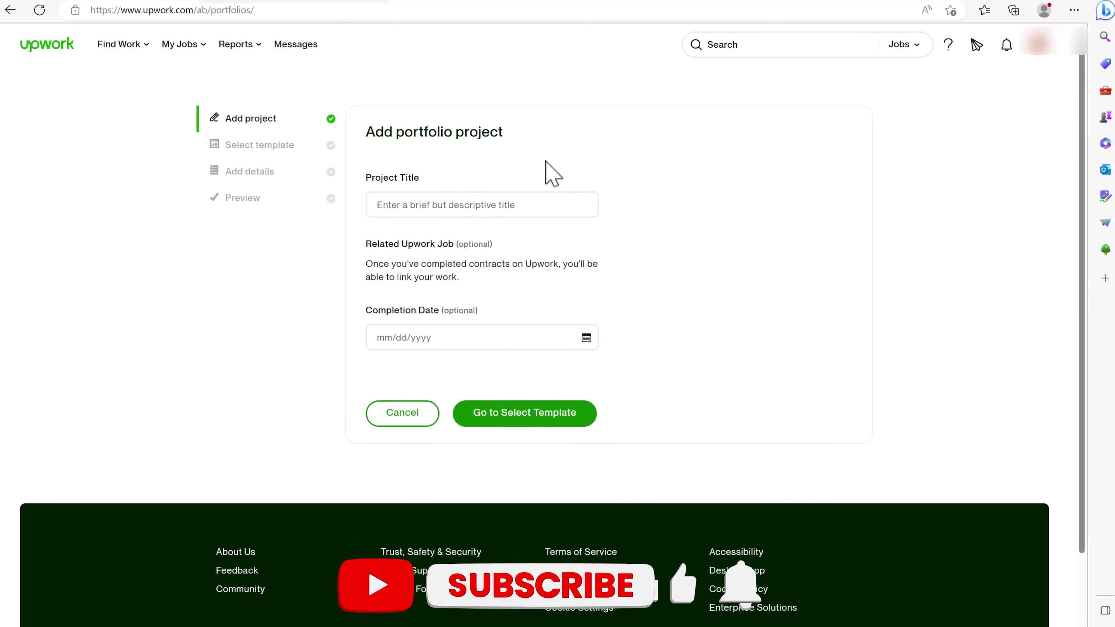
click(490, 206)
text(YouTube Thum)
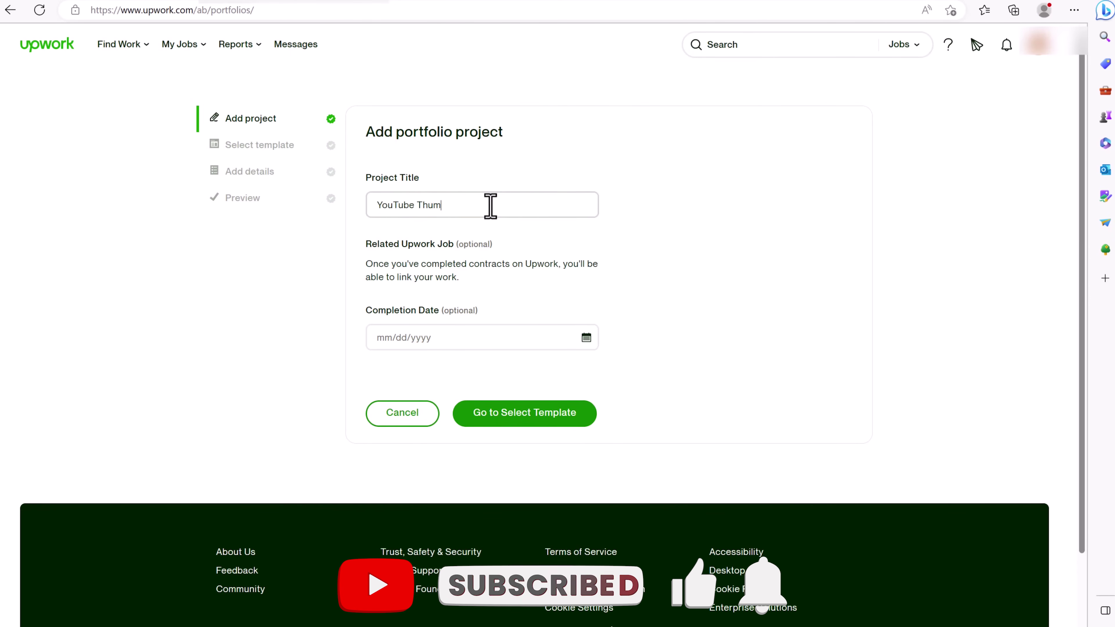
text(bnail)
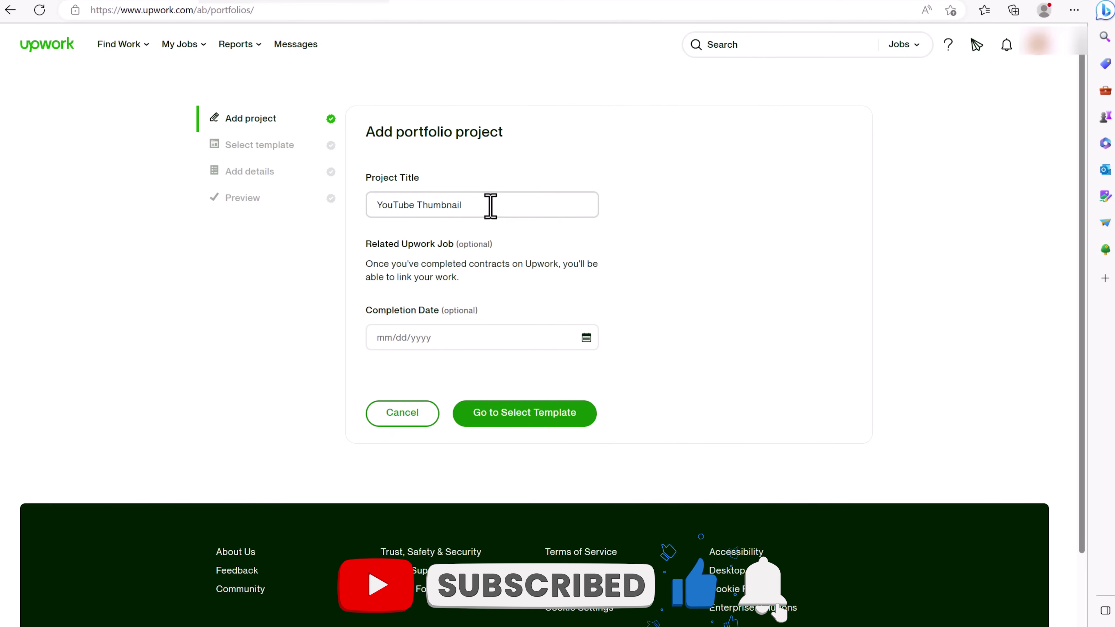
text( Desig)
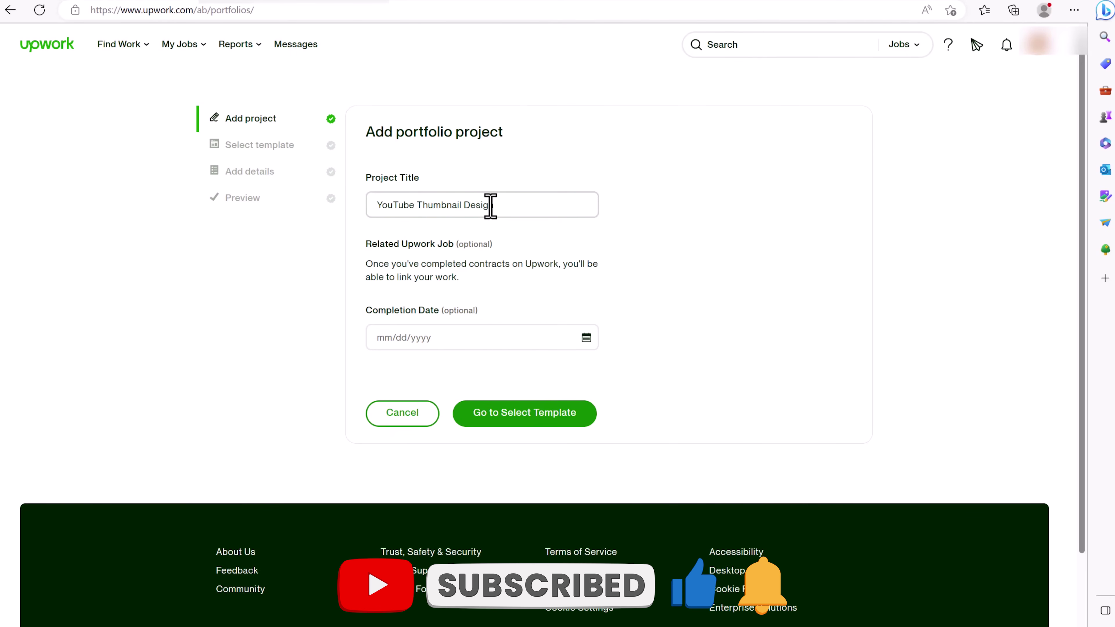
text(n)
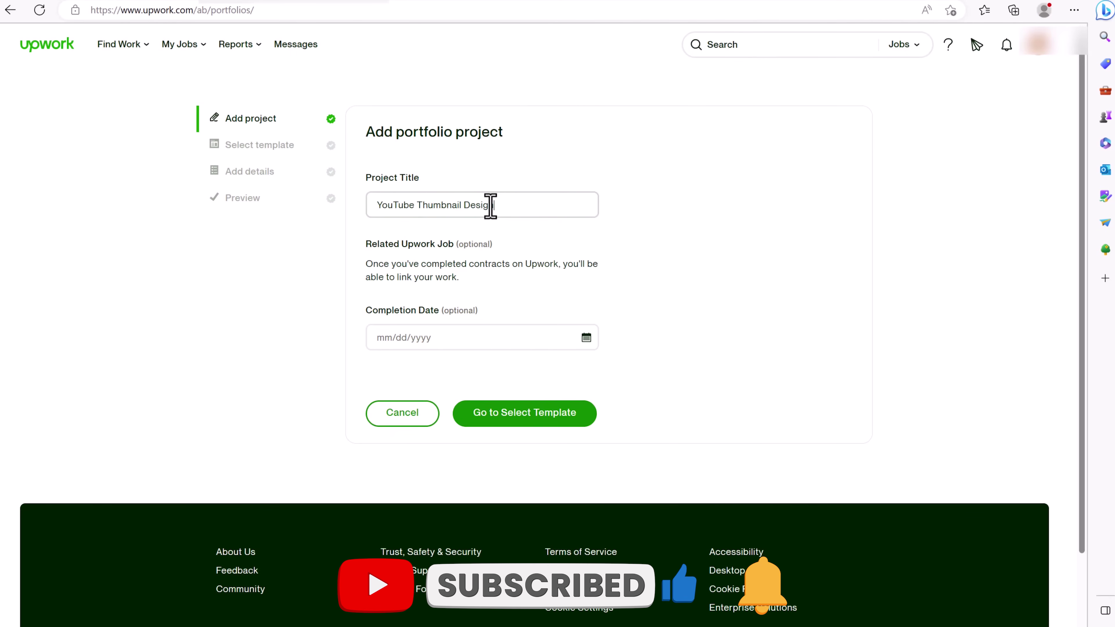
click(494, 421)
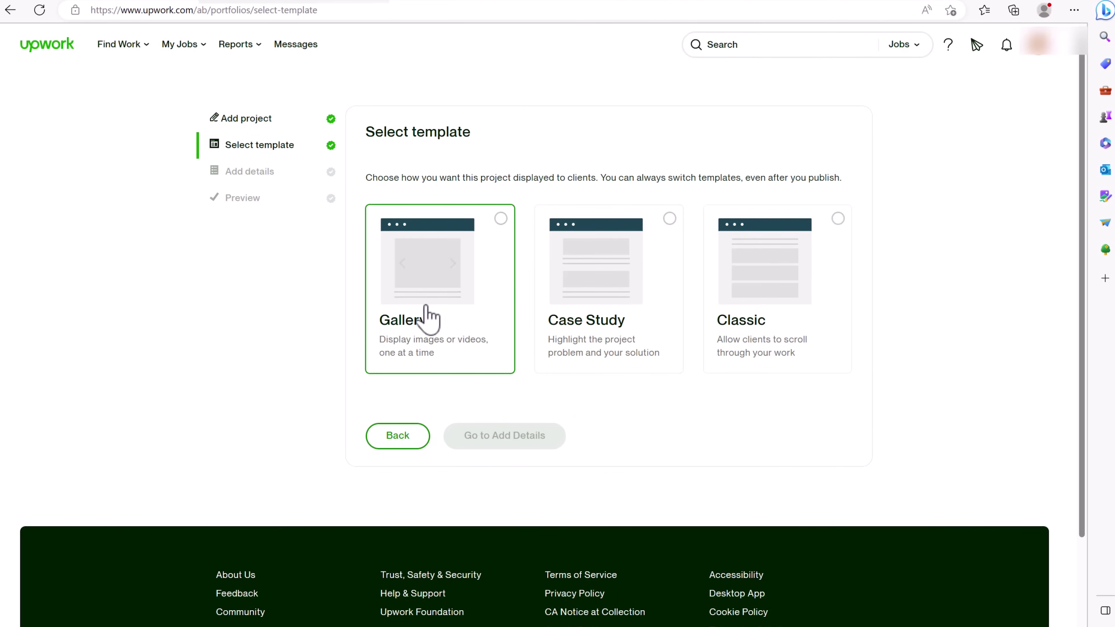
Step: Compare the portfolio templates, choose Gallery for the project, and continue to the project details form to look it over
click(457, 289)
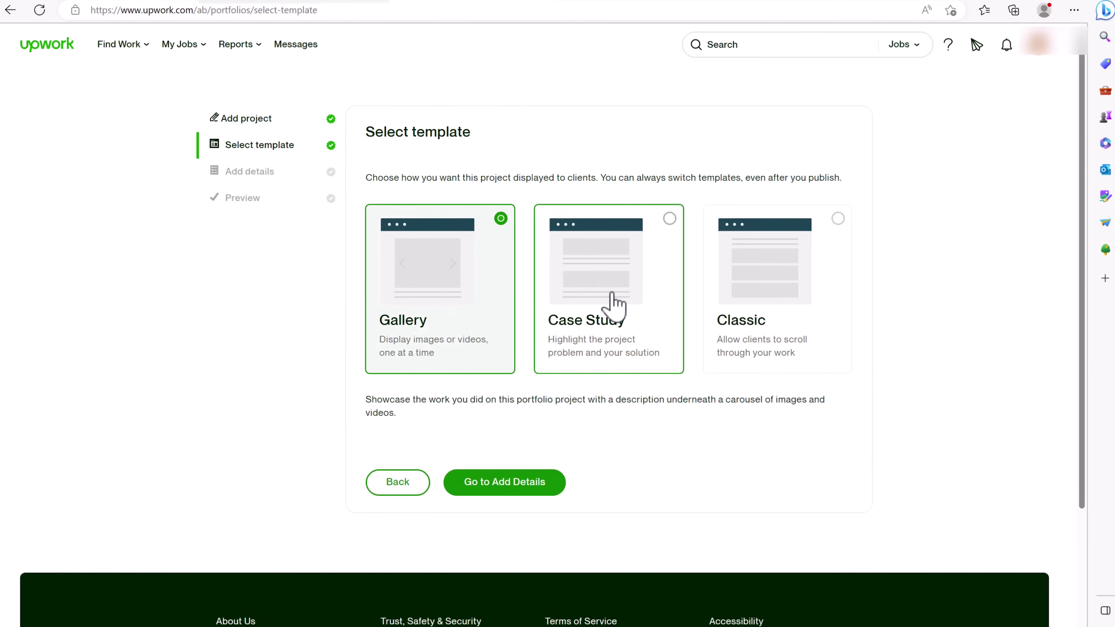
click(610, 304)
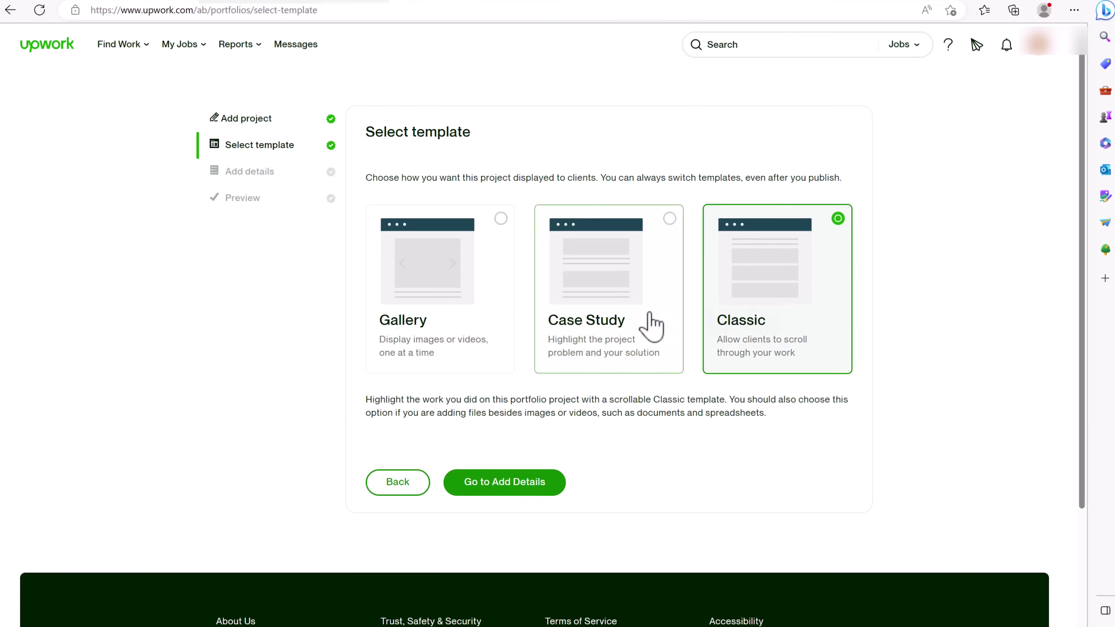
click(461, 334)
click(505, 483)
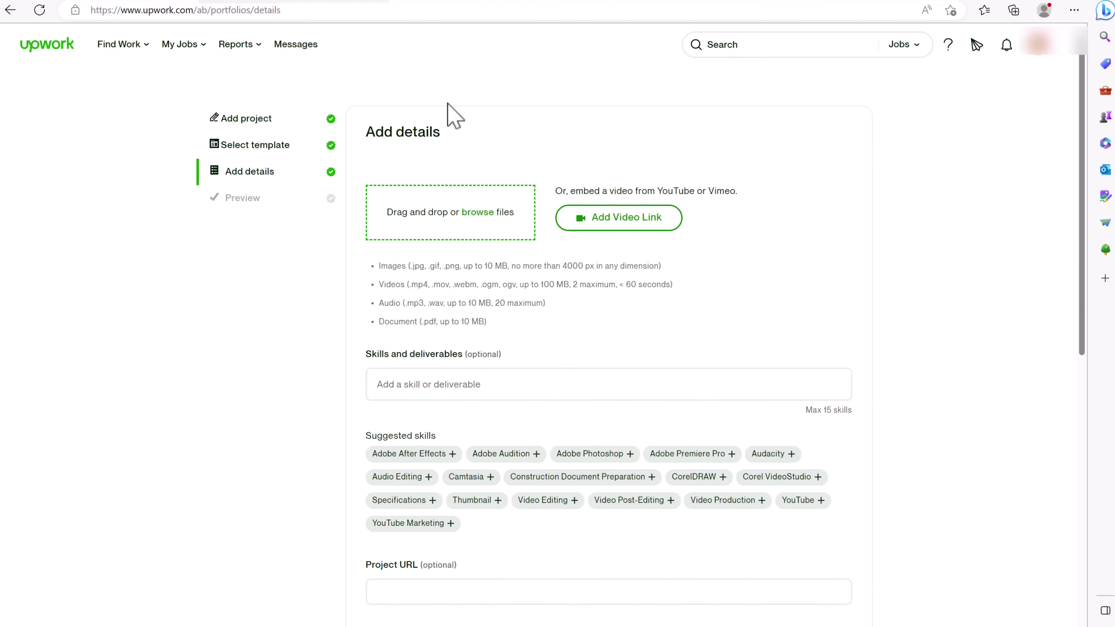
scroll(438, 113, down, 8)
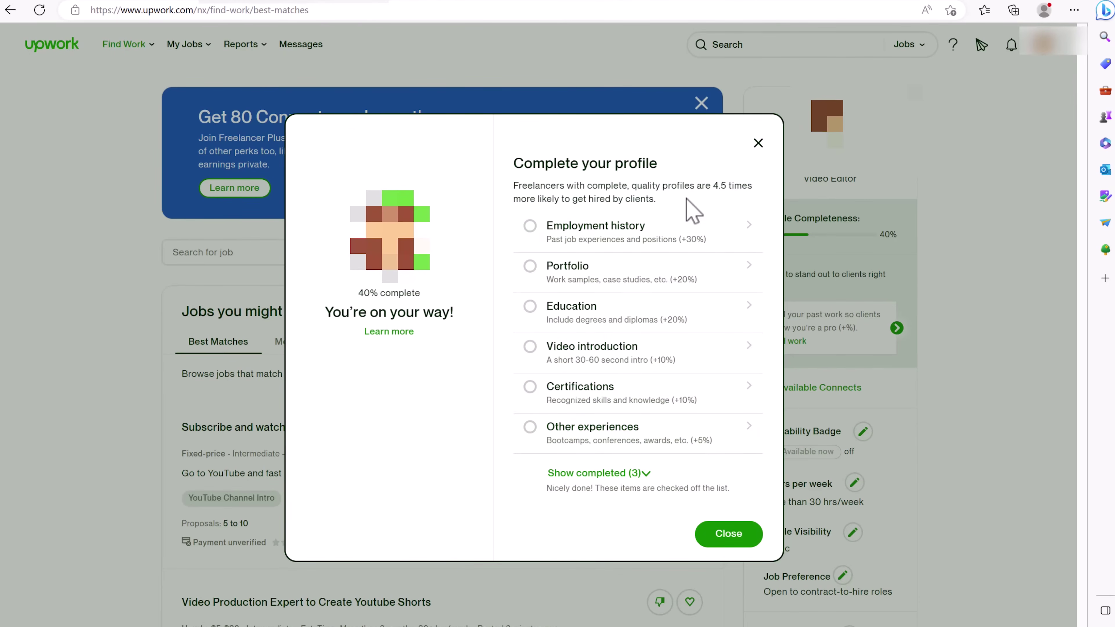
Step: Dismiss the profile completion prompt and open the suggested job "Video Editor for a Motivation/Self improvement Youtube Channel"
click(723, 538)
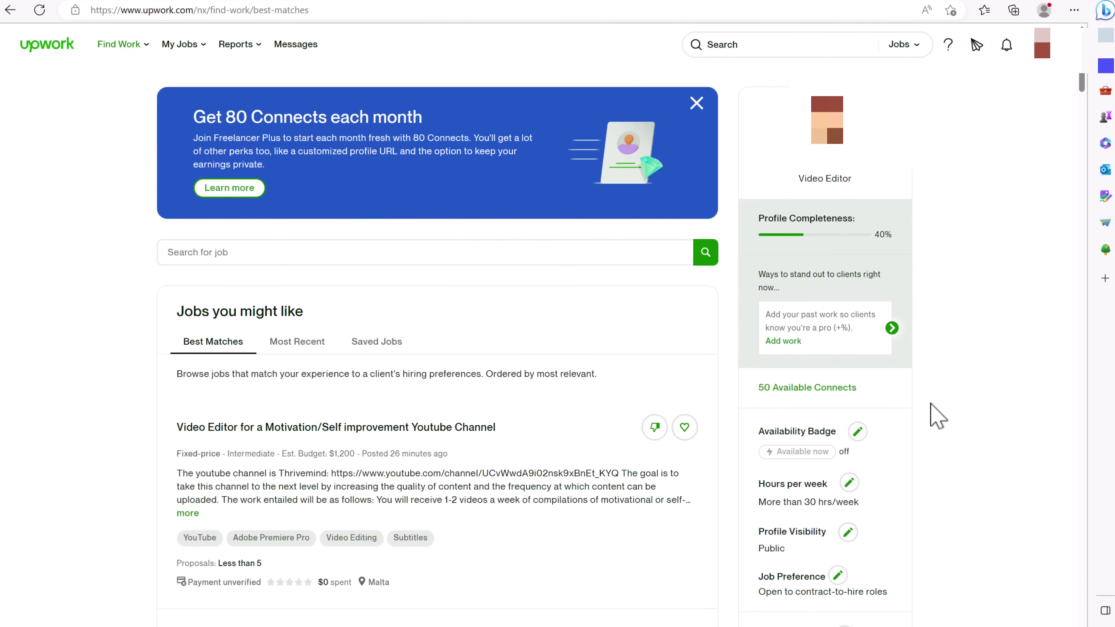
click(247, 208)
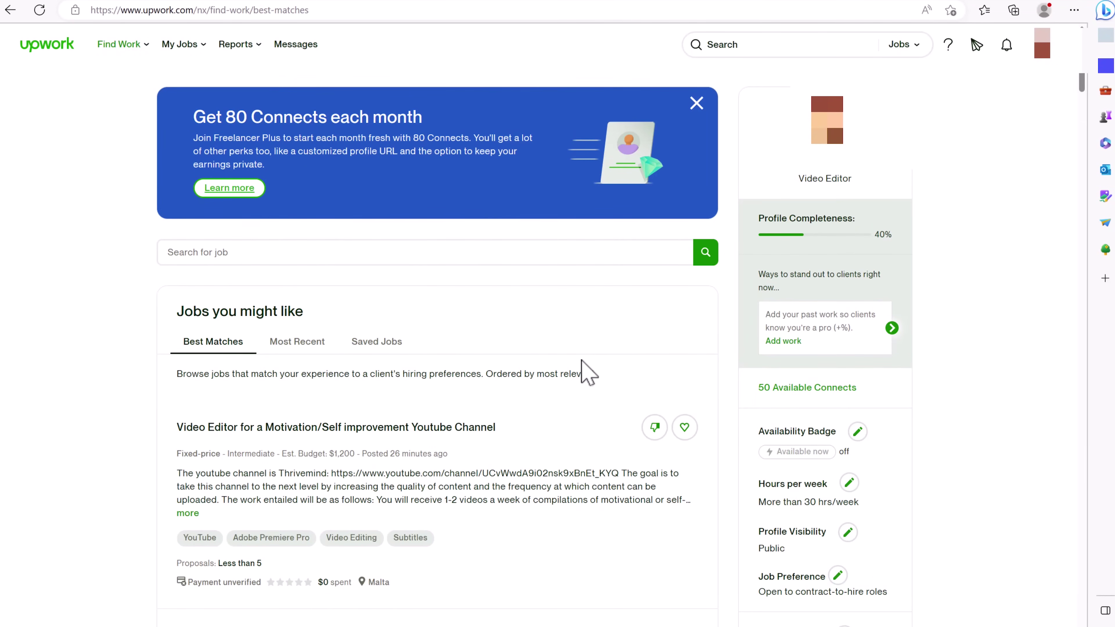
scroll(580, 368, down, 2)
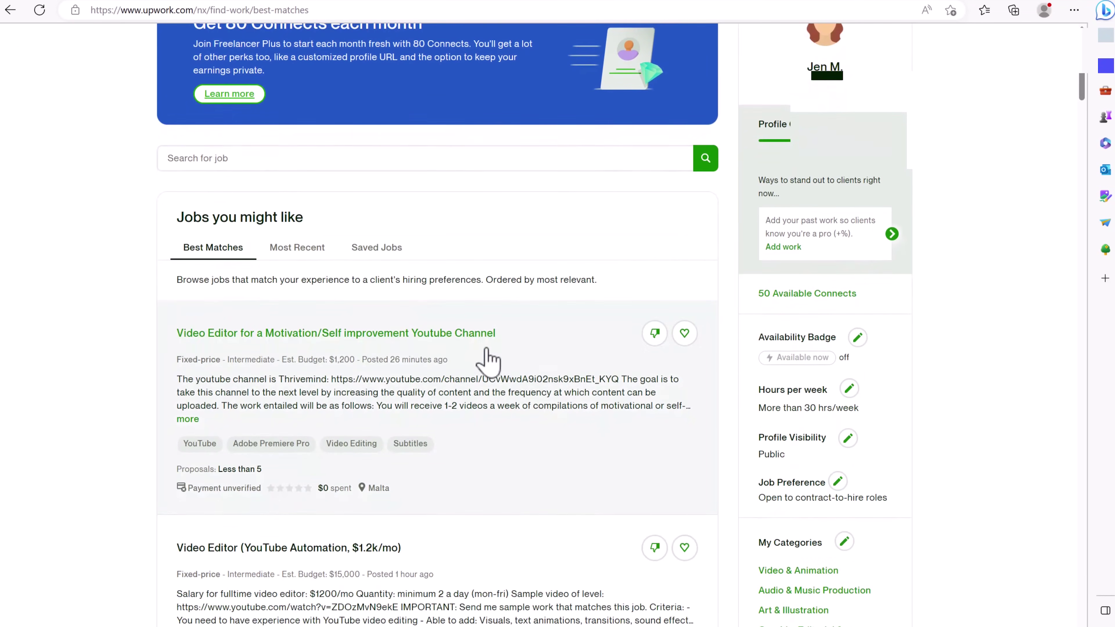
click(418, 335)
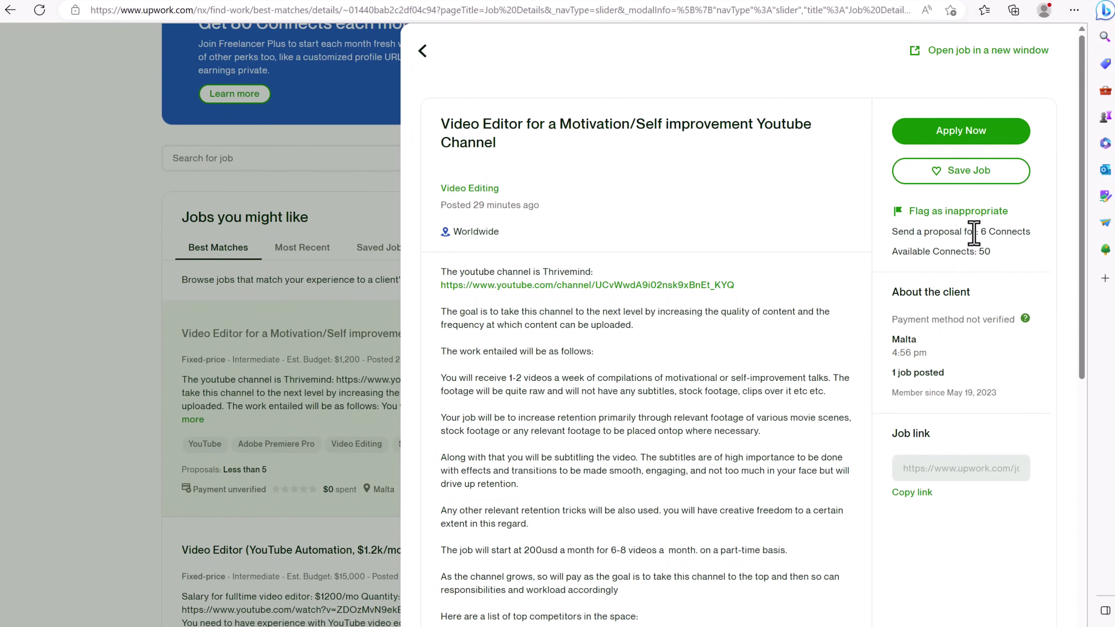
Step: Highlight the number of Connects required to send a proposal for this job, and return to the suggested jobs
drag(982, 233, 1044, 248)
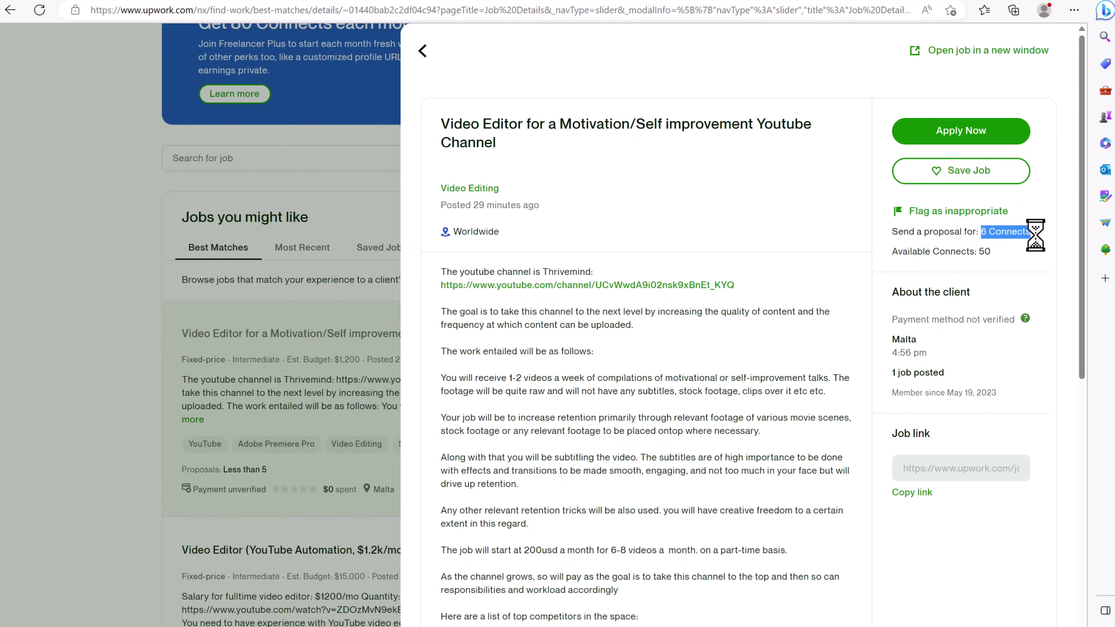
click(1024, 236)
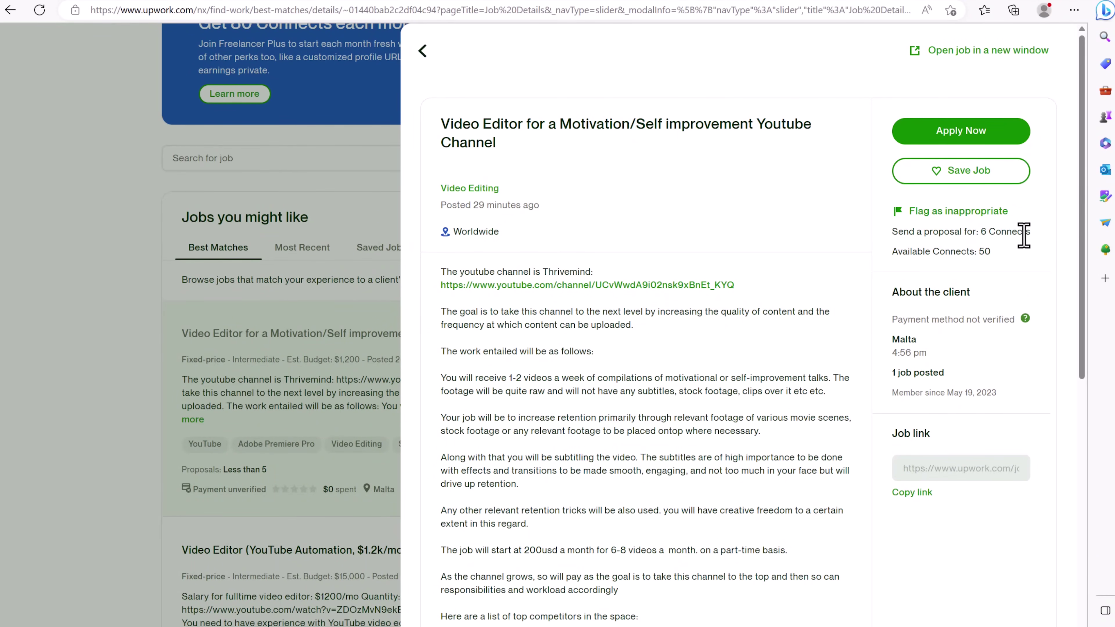
drag(982, 234, 1017, 235)
click(997, 232)
key(alt+Left)
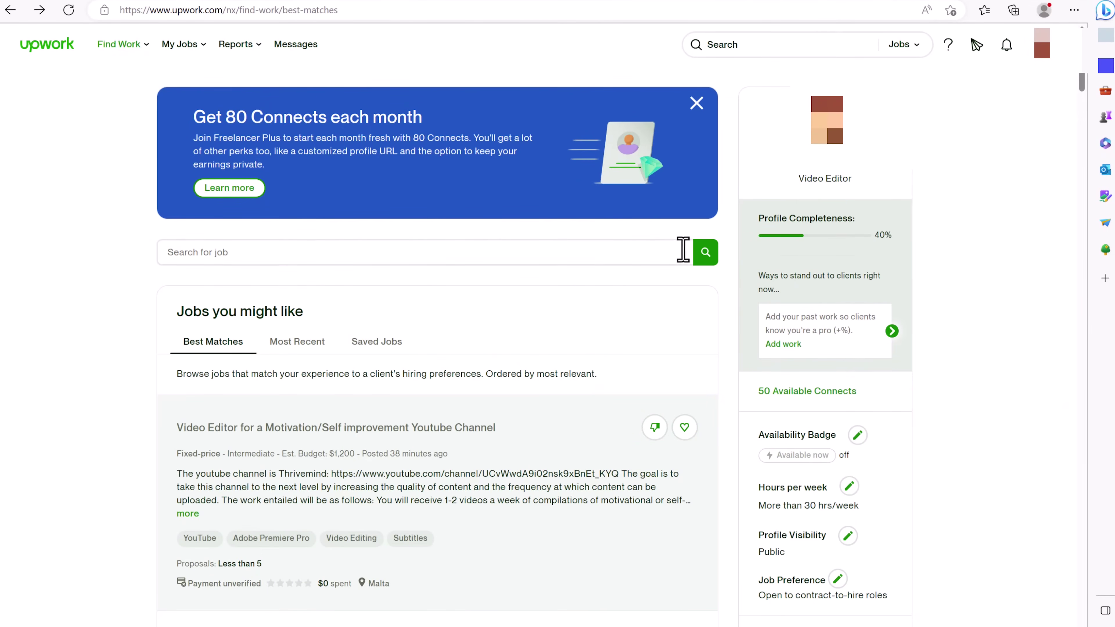
Step: Open the full job search and filter it by Entry Level and Intermediate experience and the Fixed-Price job type
click(705, 254)
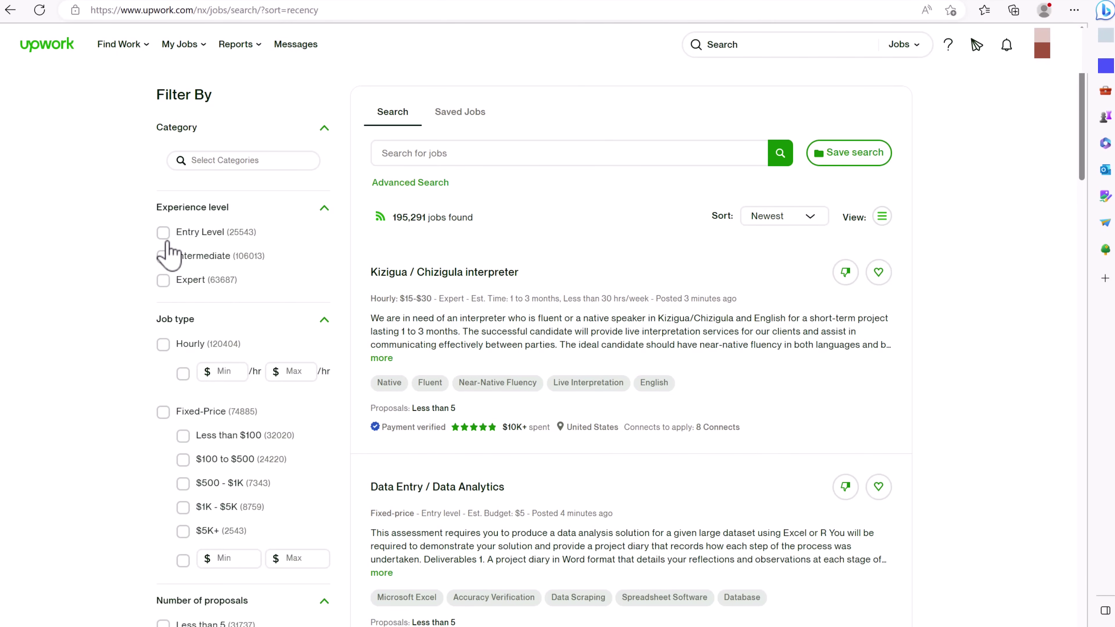
click(164, 256)
click(163, 232)
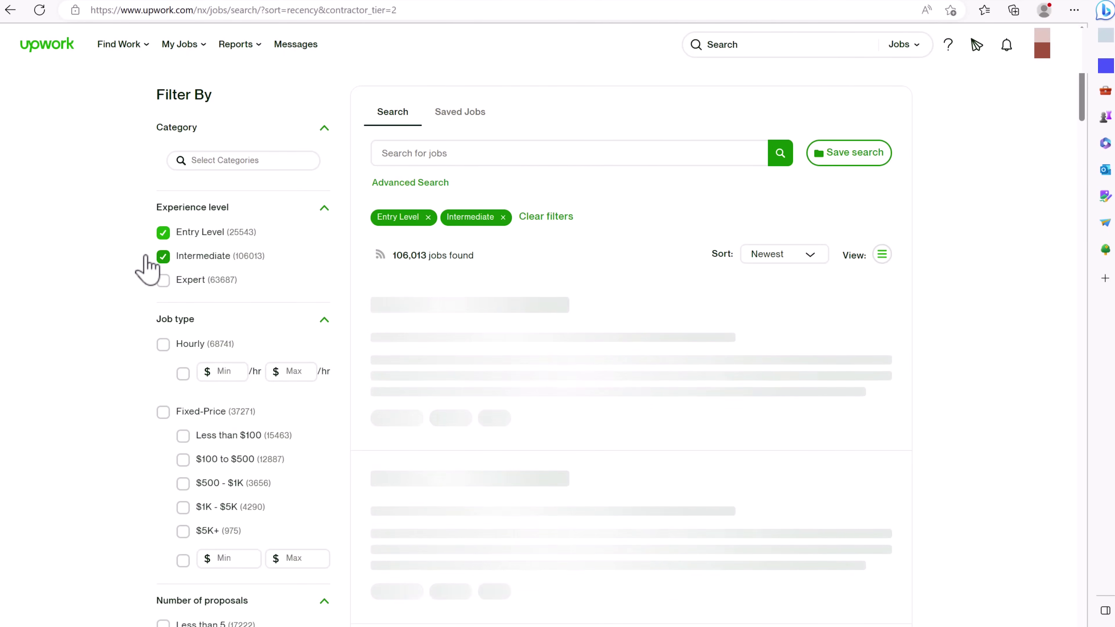
scroll(307, 184, down, 2)
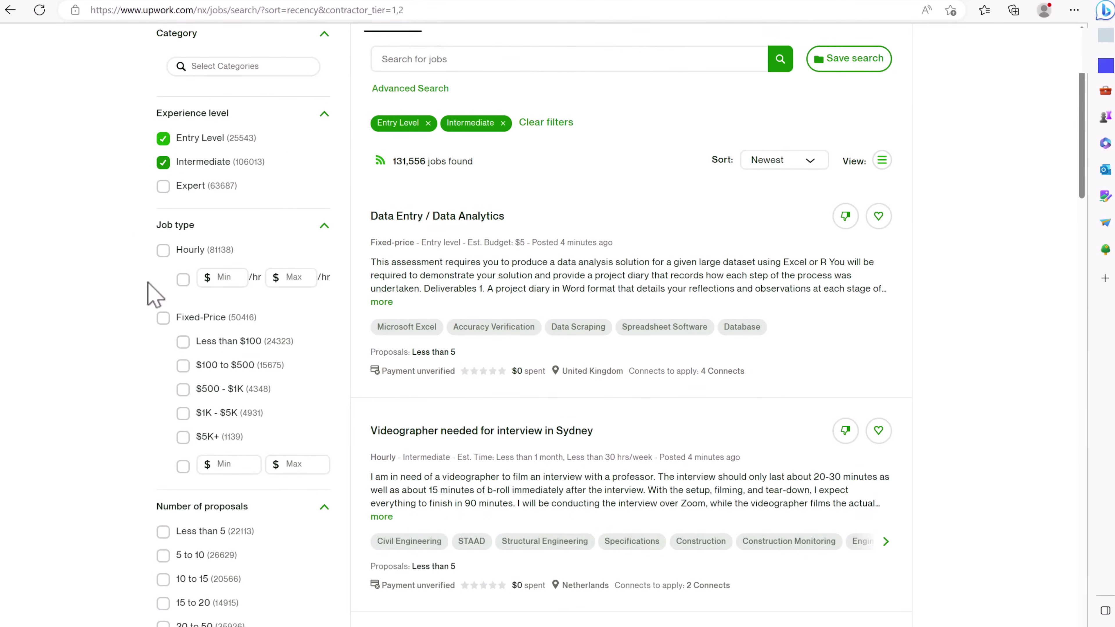
click(163, 318)
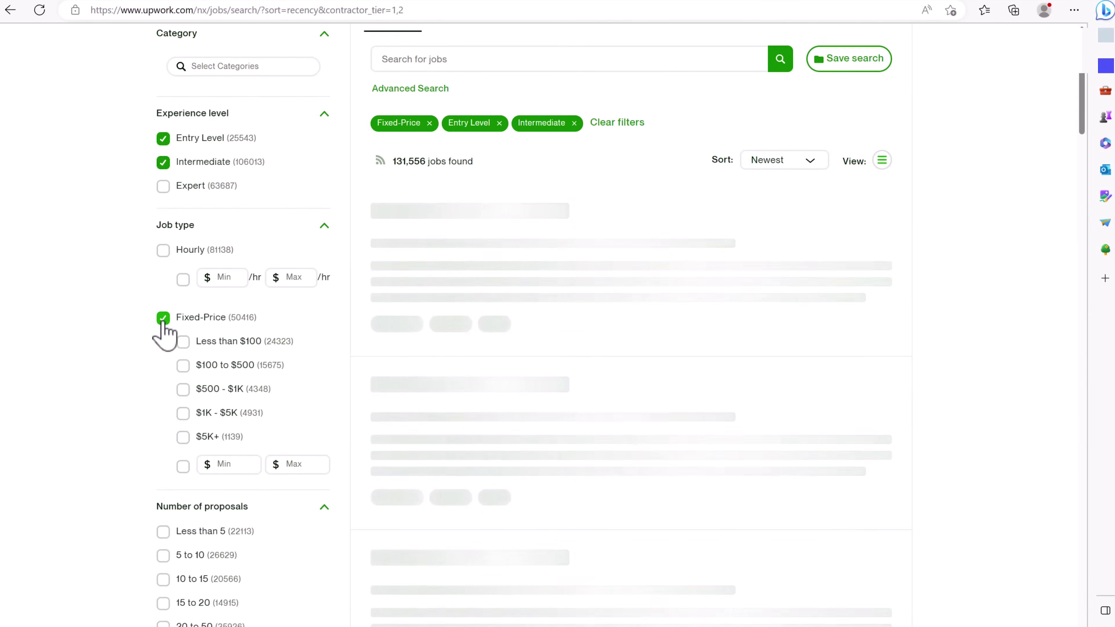
Step: Filter the jobs by number of proposals: Less than 5, 5 to 10, 10 to 15, and 15 to 20
scroll(163, 334, down, 4)
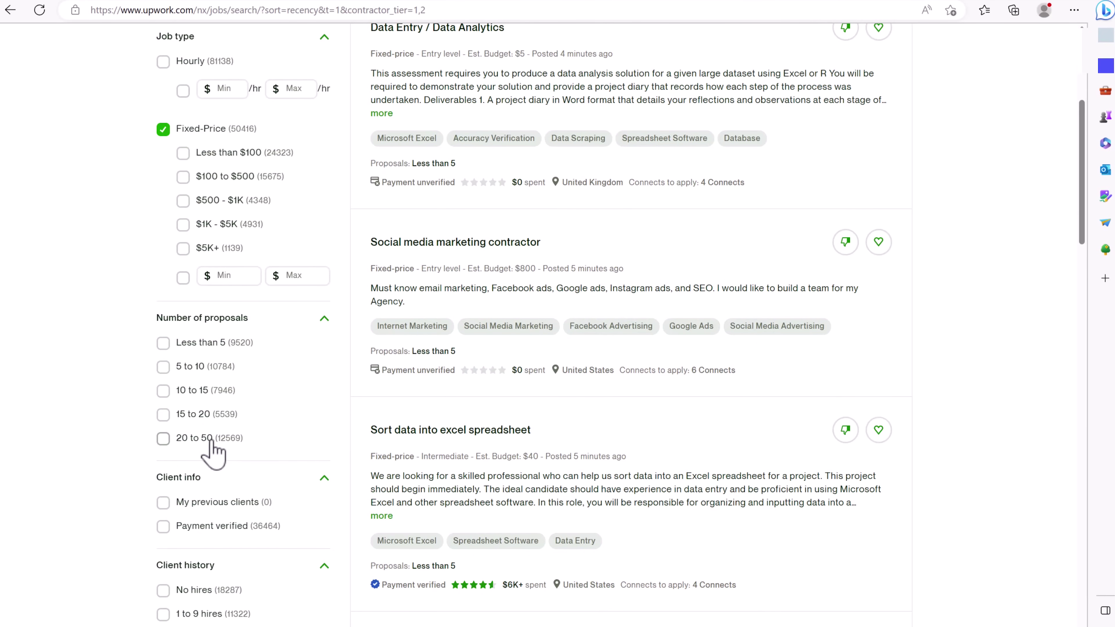
click(164, 415)
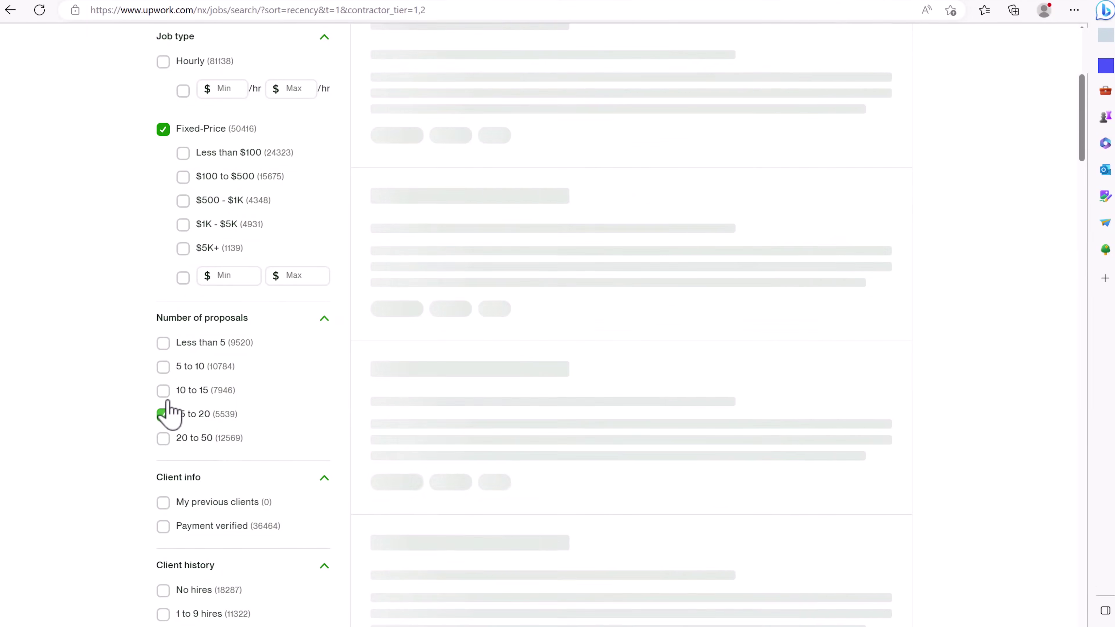
click(163, 366)
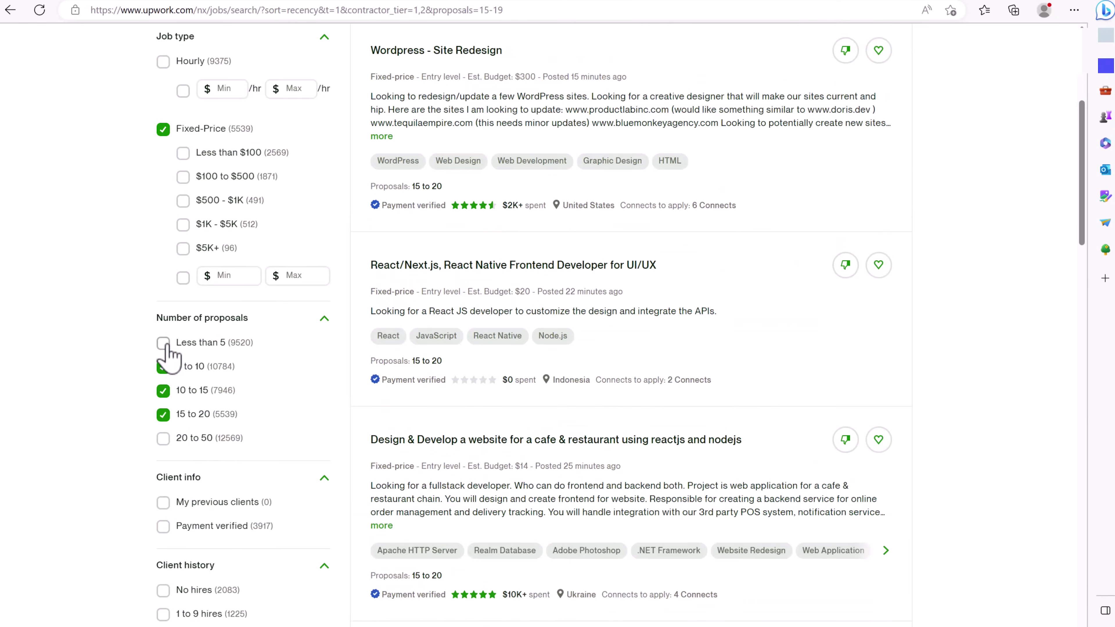
click(164, 342)
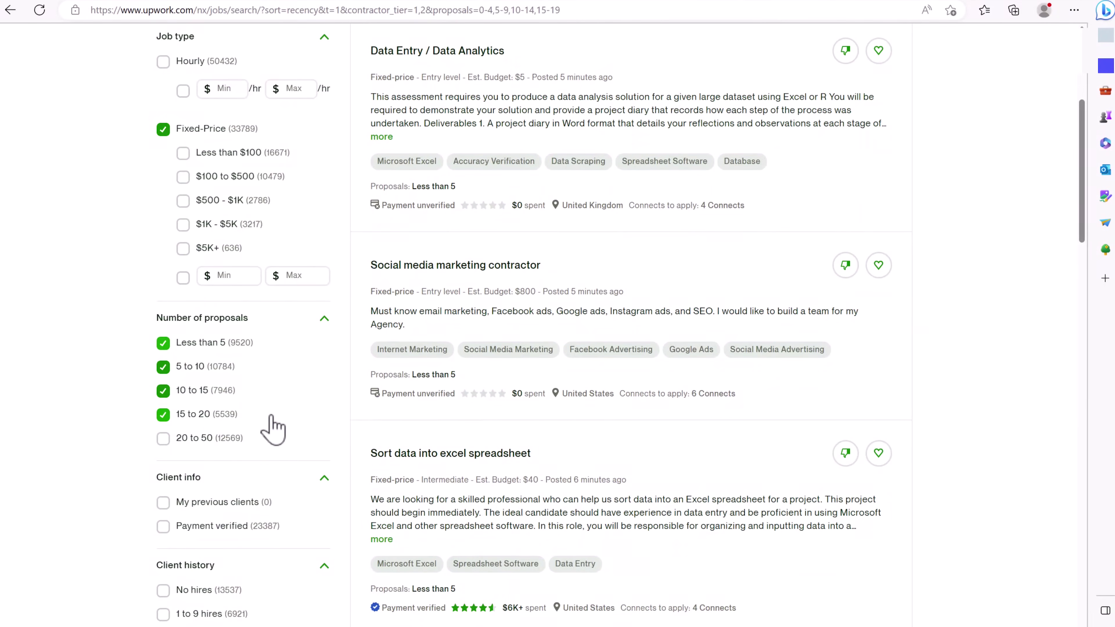
Step: Limit the jobs to clients with verified payment and a history of 1 to 9 hires or 10+ hires
scroll(272, 428, down, 4)
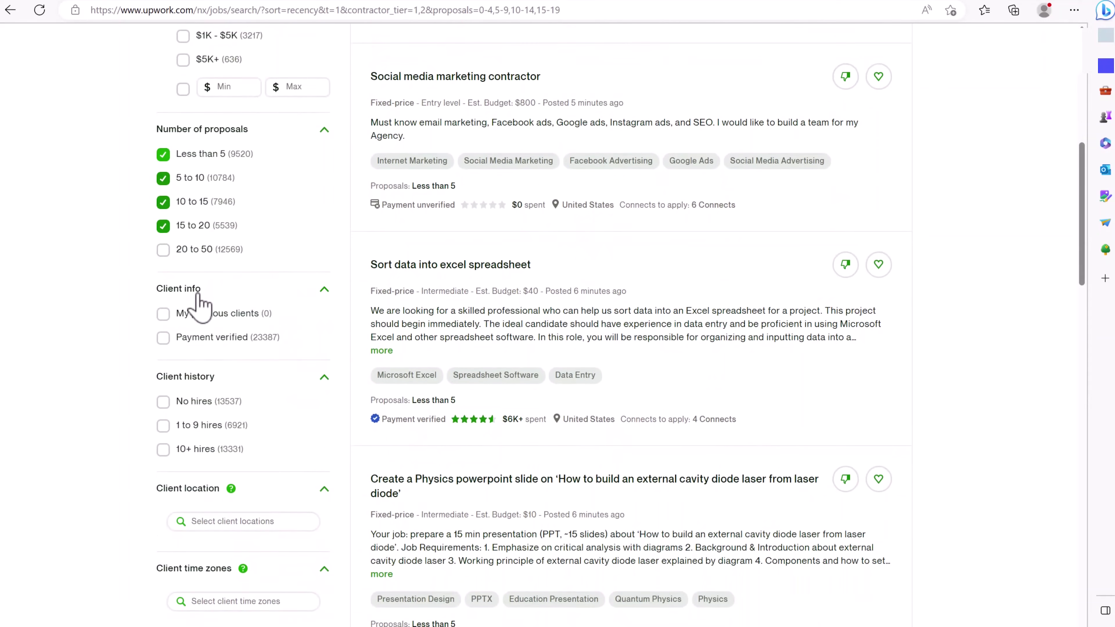
click(163, 339)
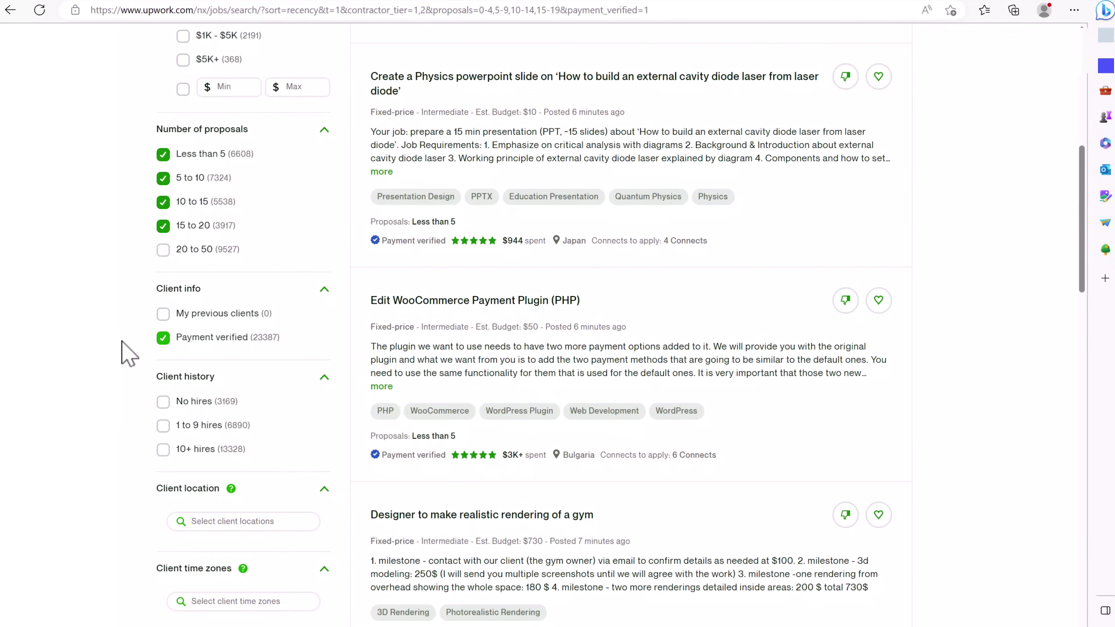
scroll(124, 349, down, 2)
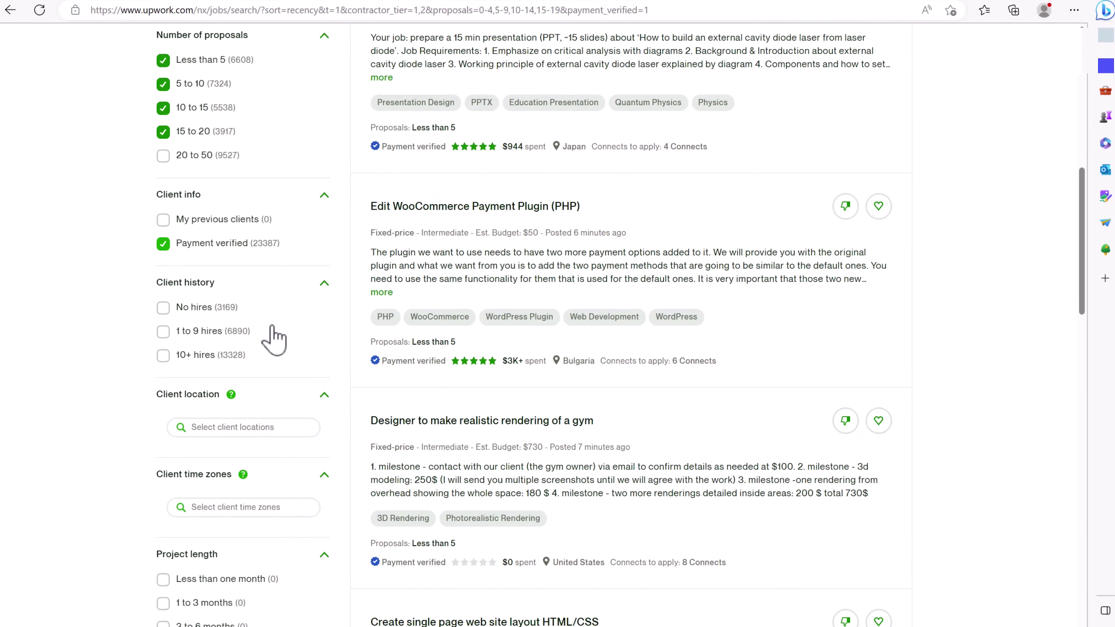
click(260, 331)
click(246, 355)
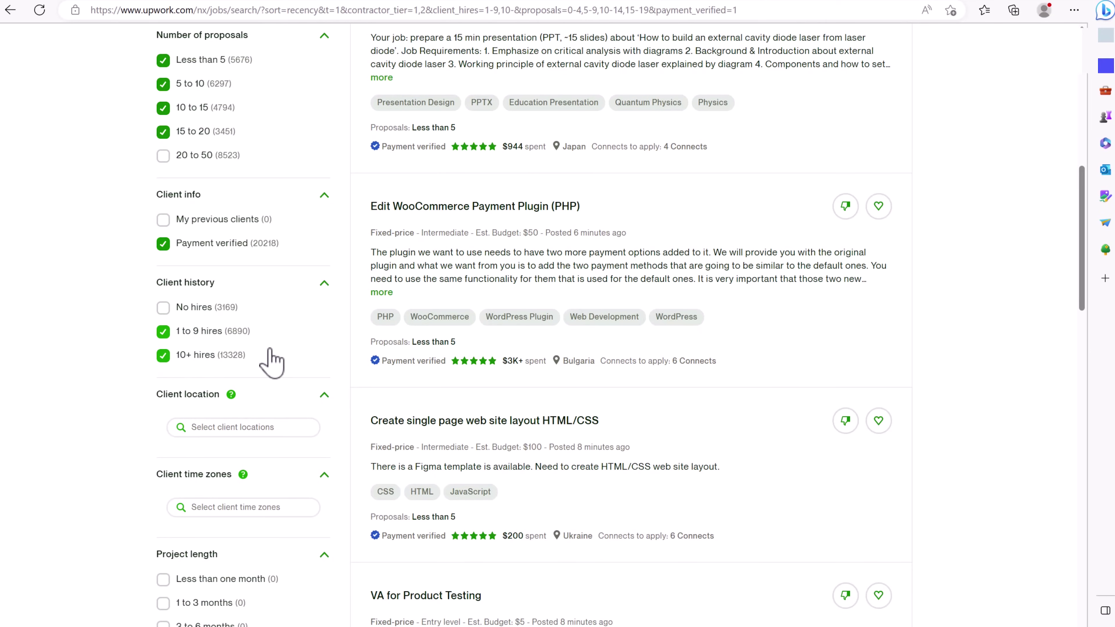
Step: Review the applied filters and remaining filter options, and restrict the jobs to those needing 2 or less connects
scroll(273, 334, down, 6)
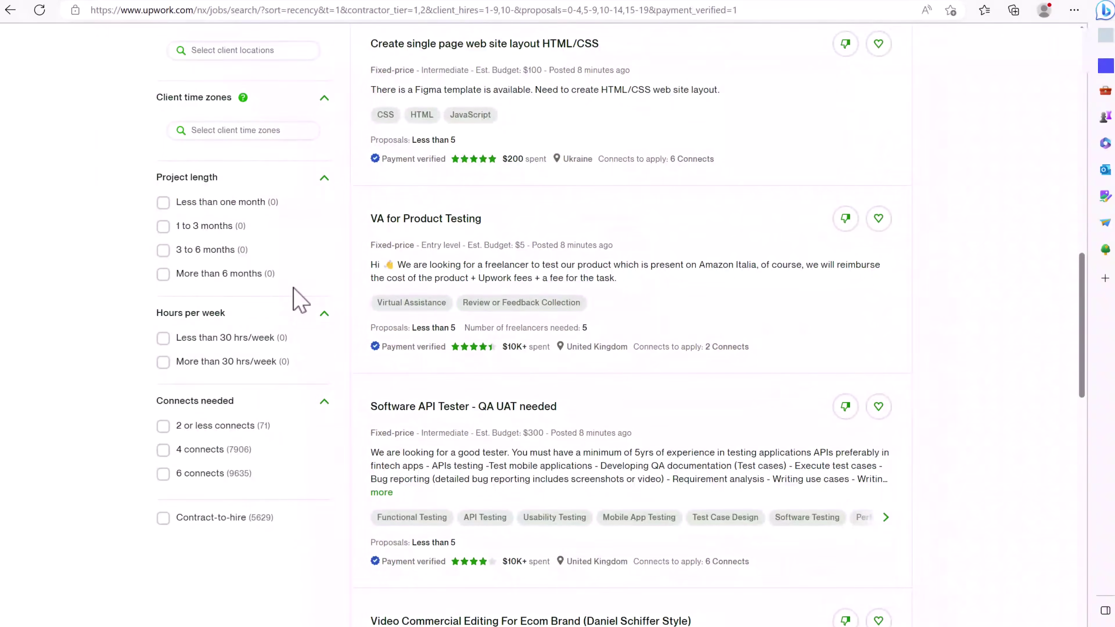
scroll(331, 381, up, 15)
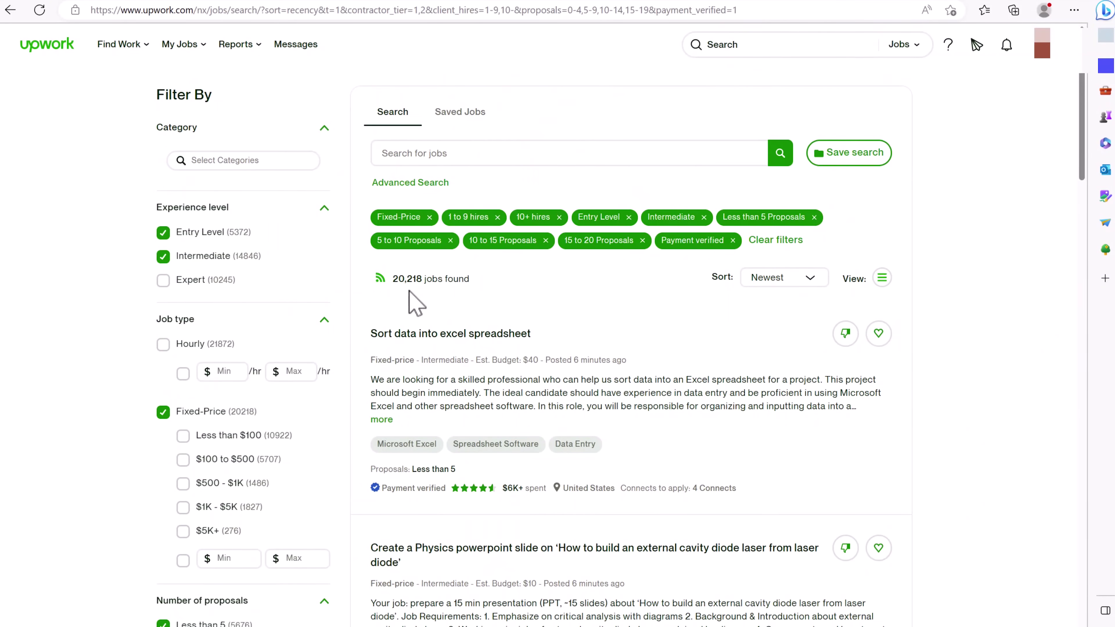
scroll(264, 287, down, 20)
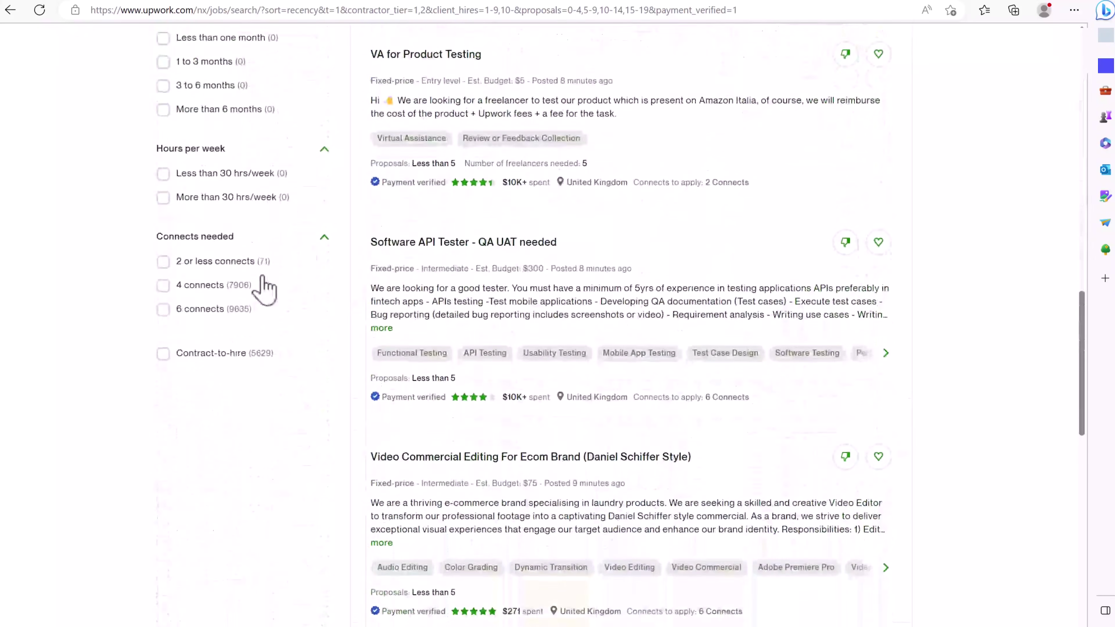
scroll(281, 286, up, 2)
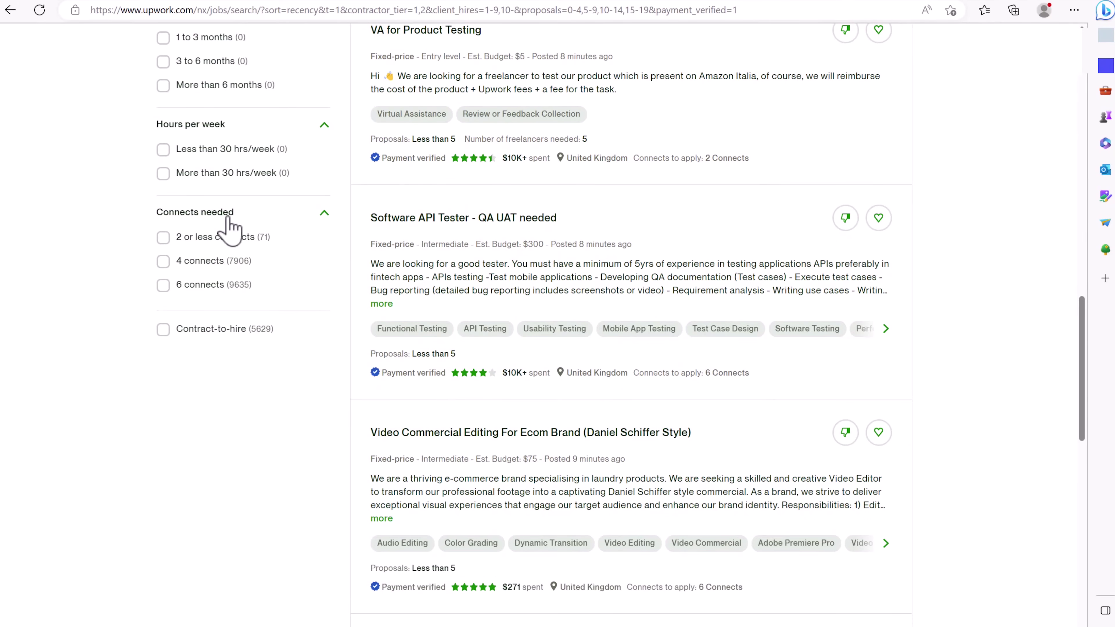
click(228, 236)
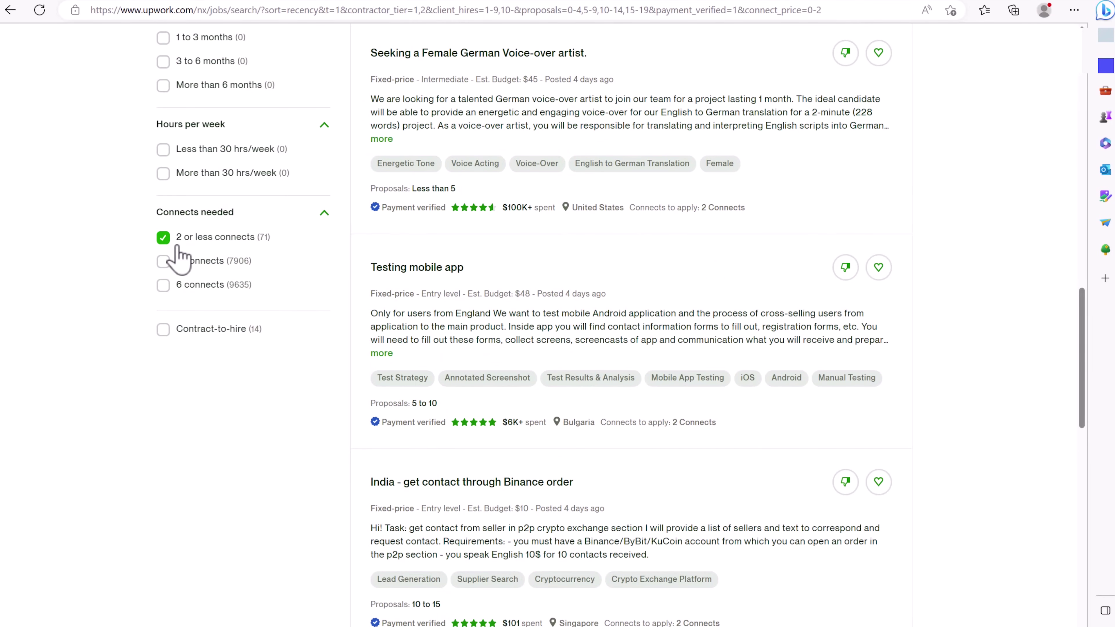
Step: Extend the connects filter to include jobs needing 4 connects alongside those needing 2 or less connects
click(166, 262)
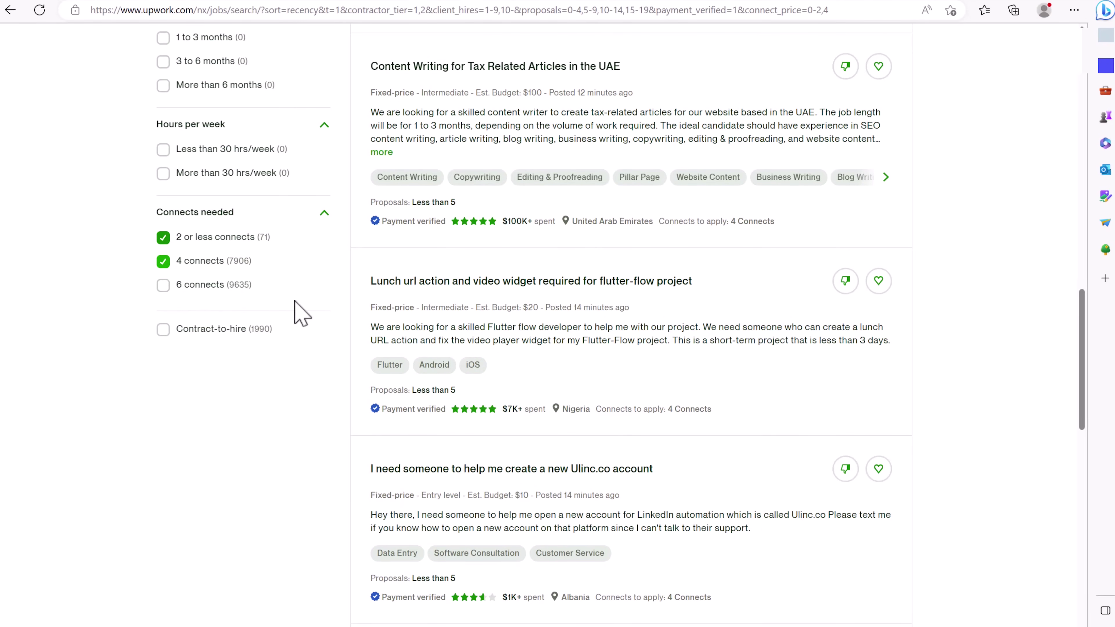
click(163, 237)
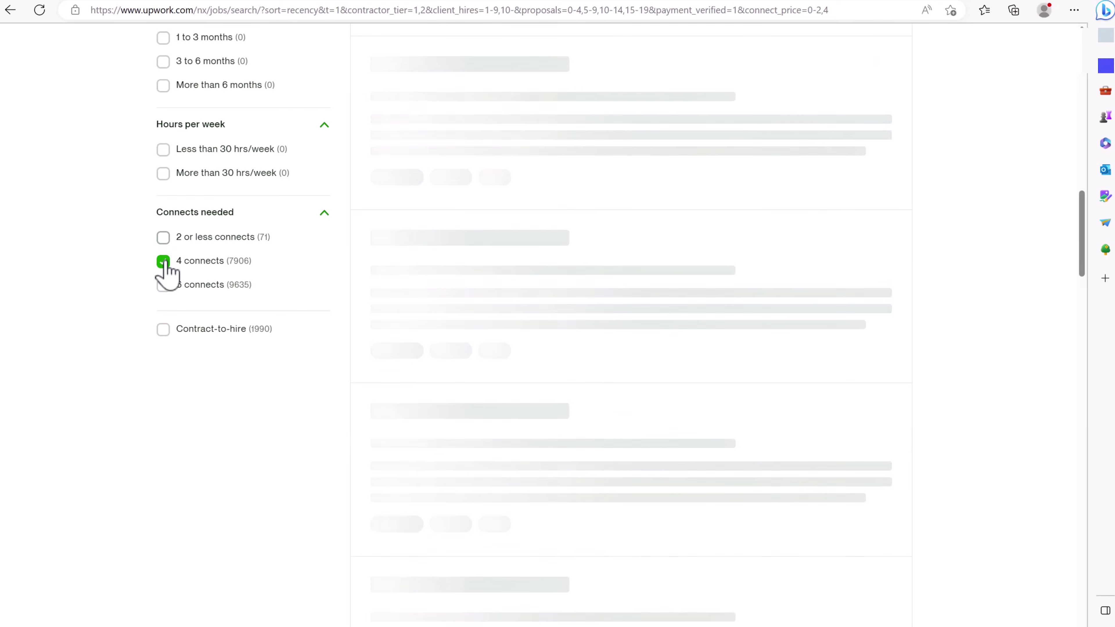
click(163, 261)
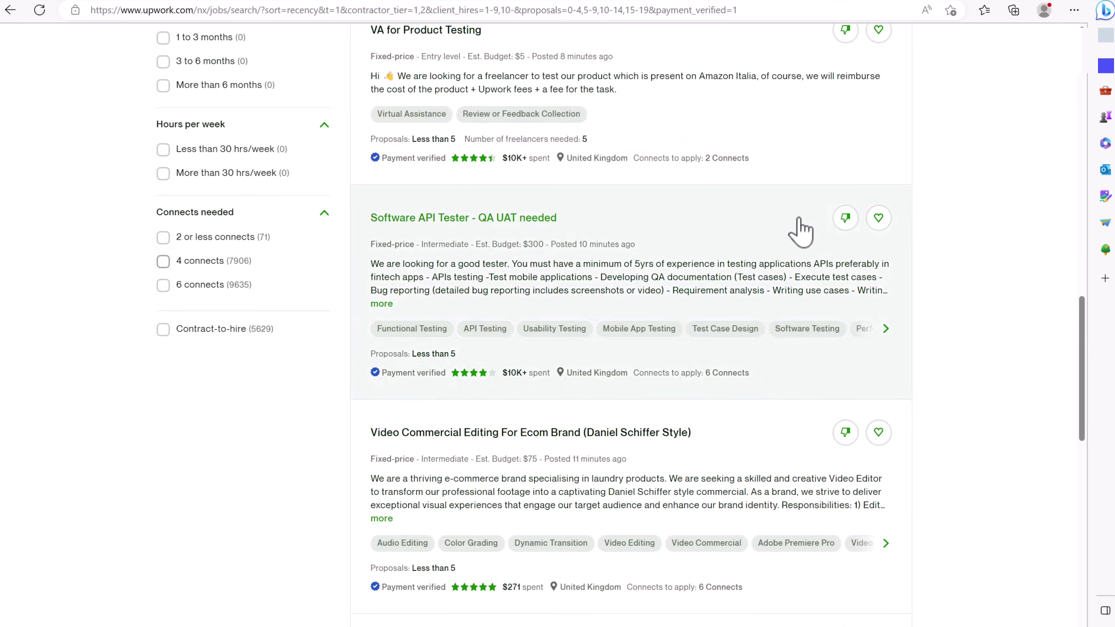
scroll(779, 443, up, 8)
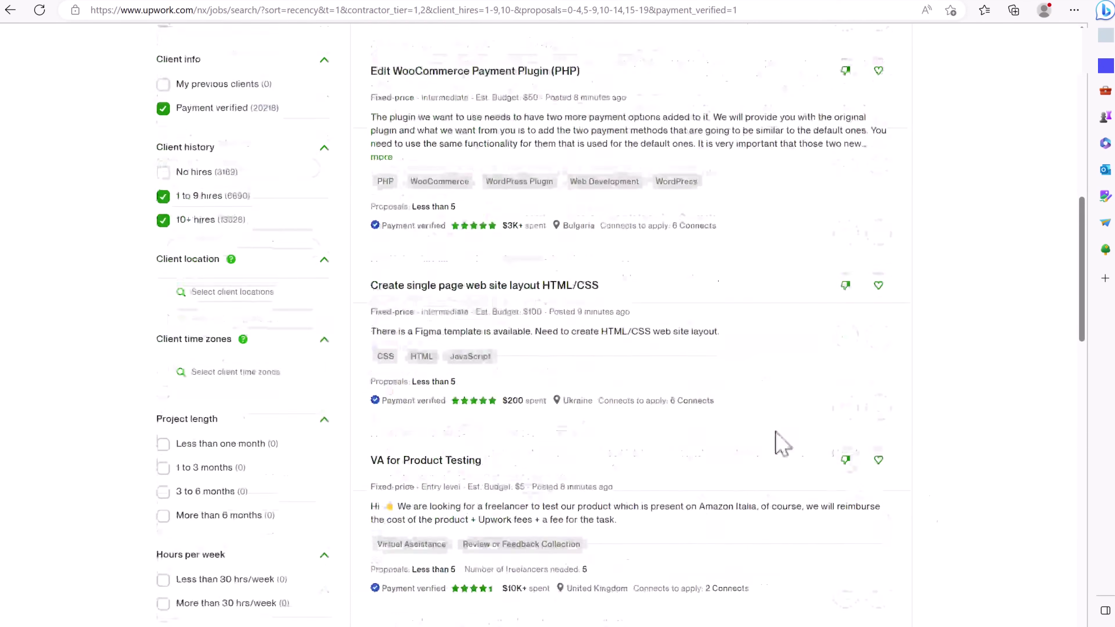
scroll(163, 176, down, 10)
click(163, 167)
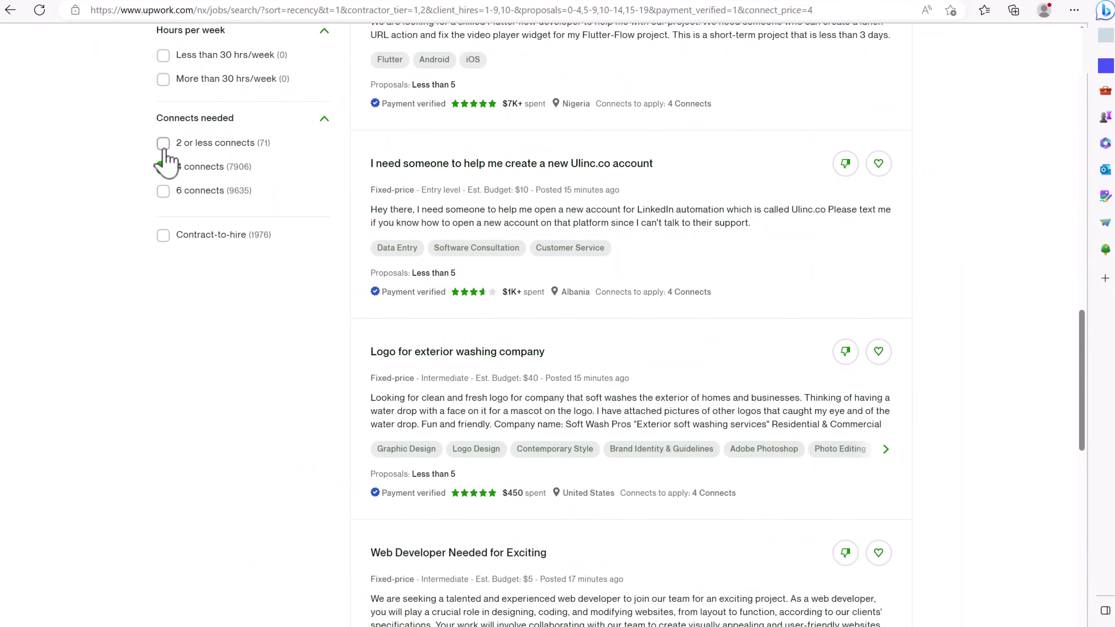
click(163, 143)
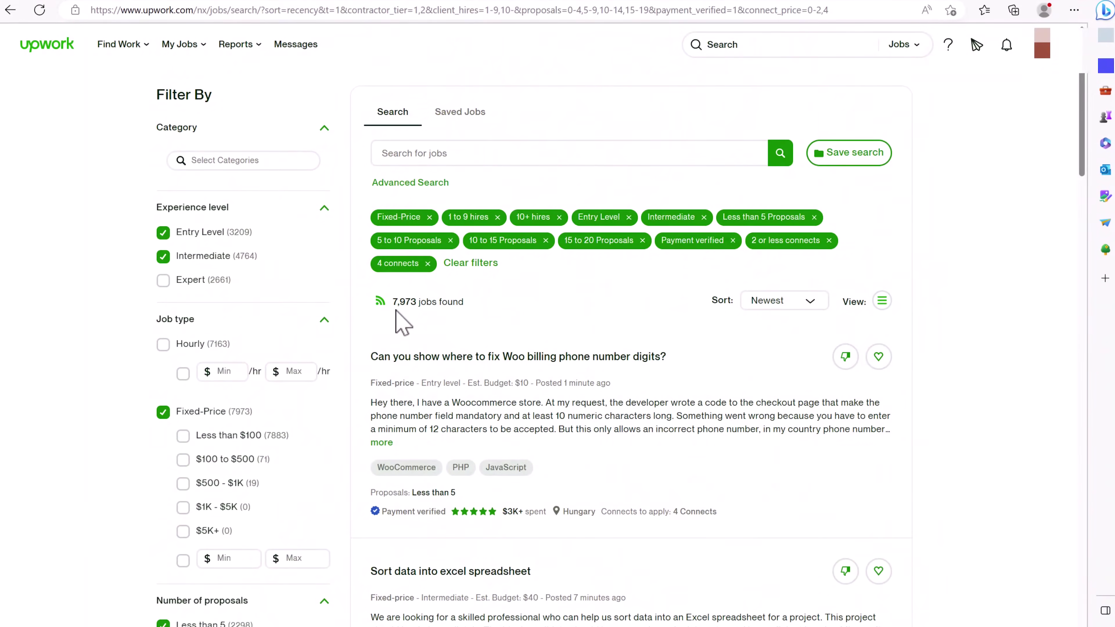
Step: Search the filtered jobs for "video editing"
click(467, 153)
text(vide)
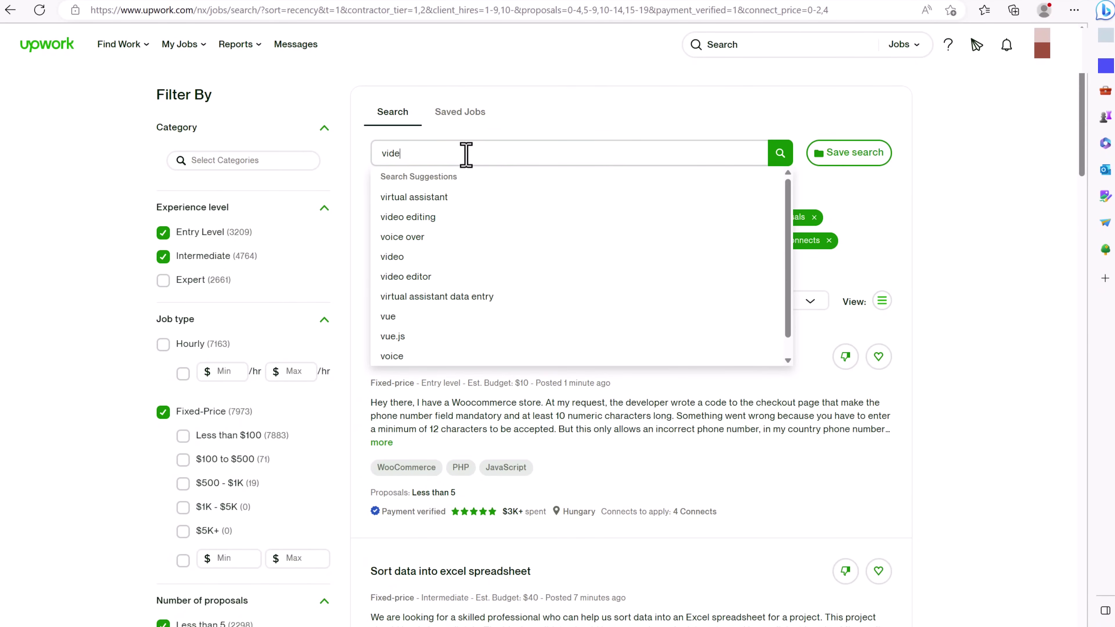
text(o editing)
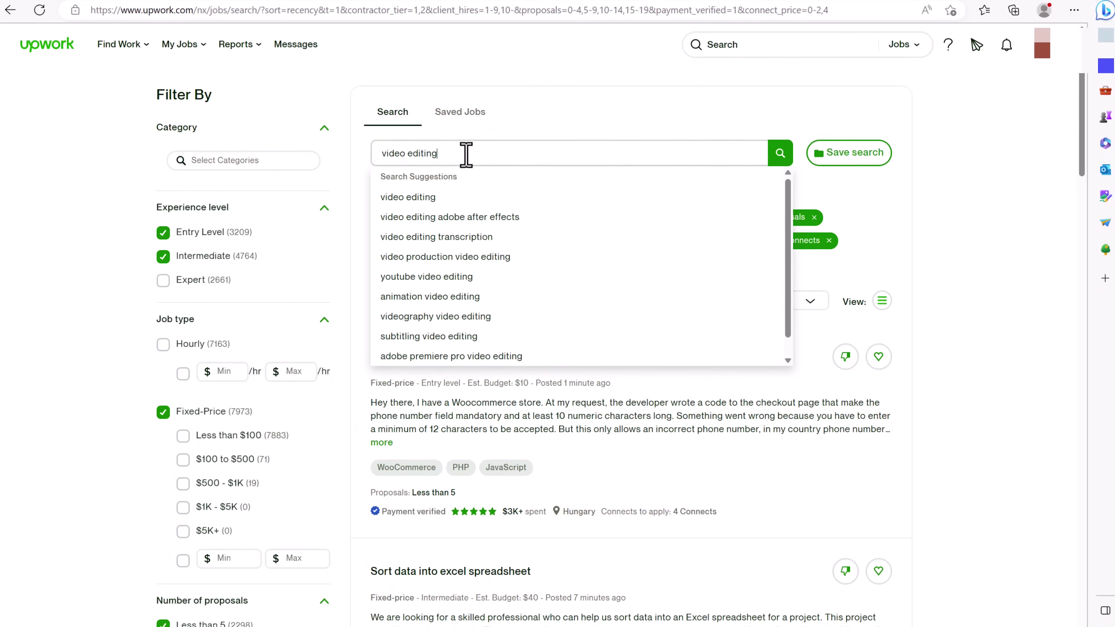
click(782, 153)
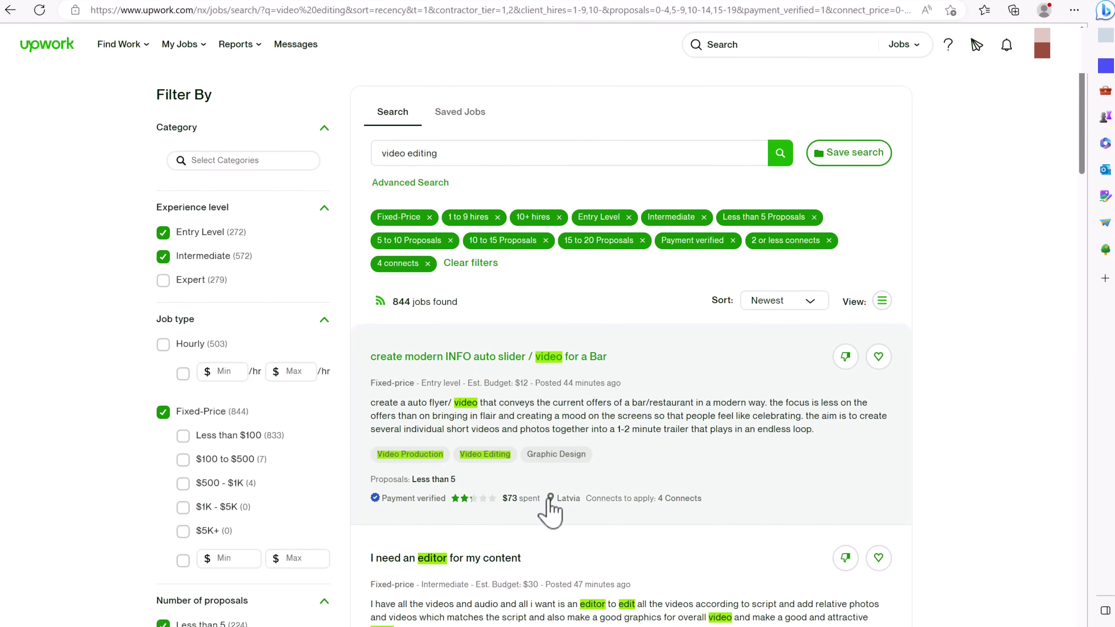
Step: Compare the client ratings and spending in the results, and open the "I need an editor for my content" job to review its details
mouse_move(462, 503)
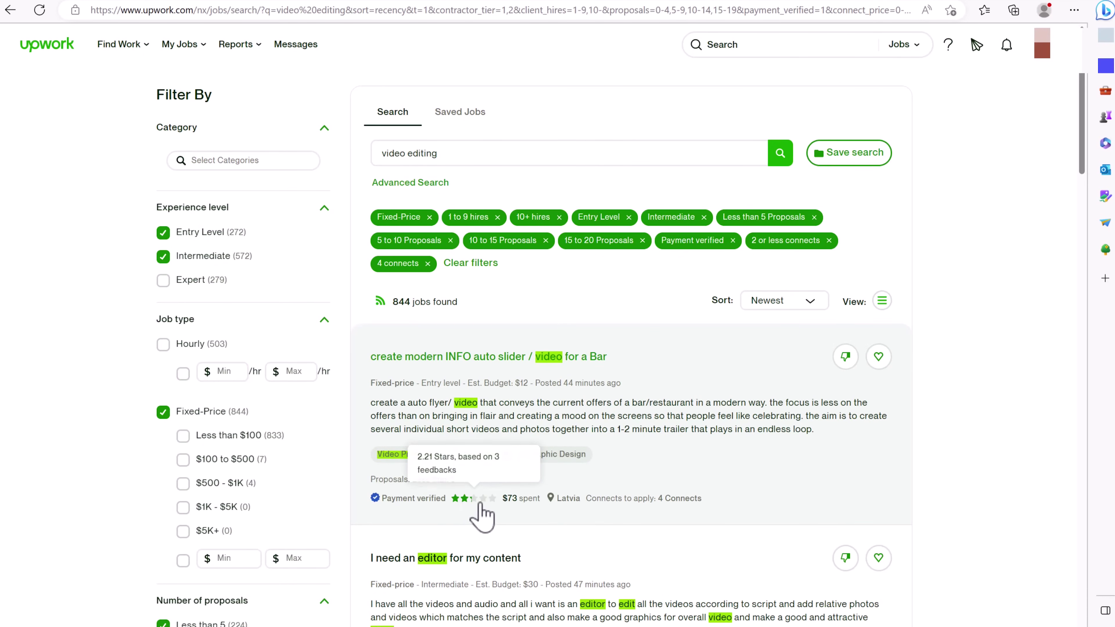
scroll(505, 492, down, 2)
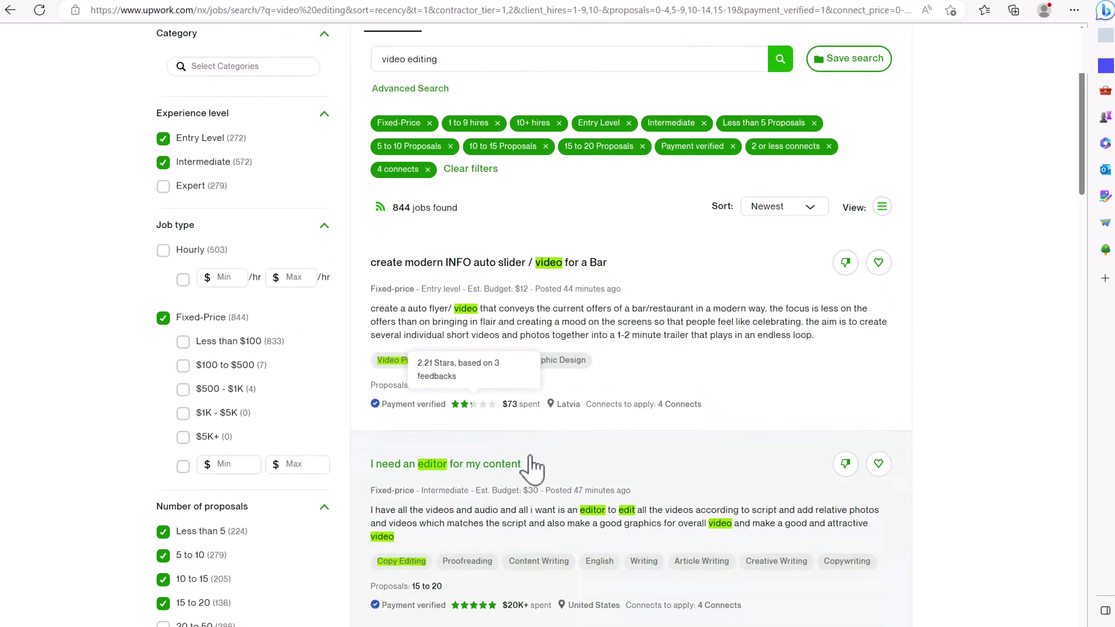
scroll(530, 437, down, 2)
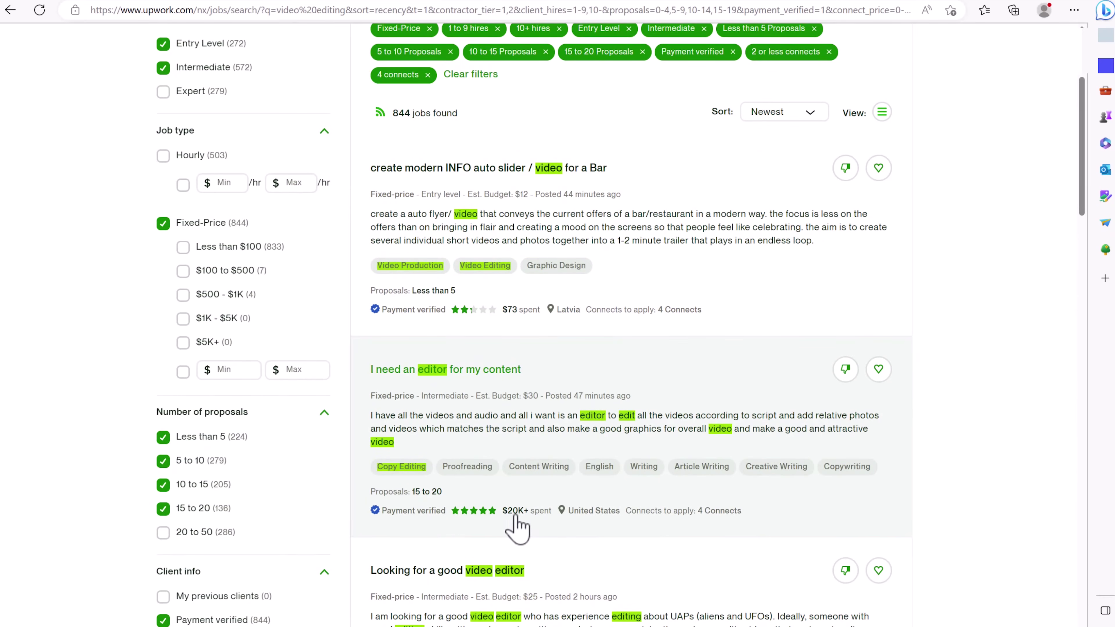
scroll(522, 527, up, 2)
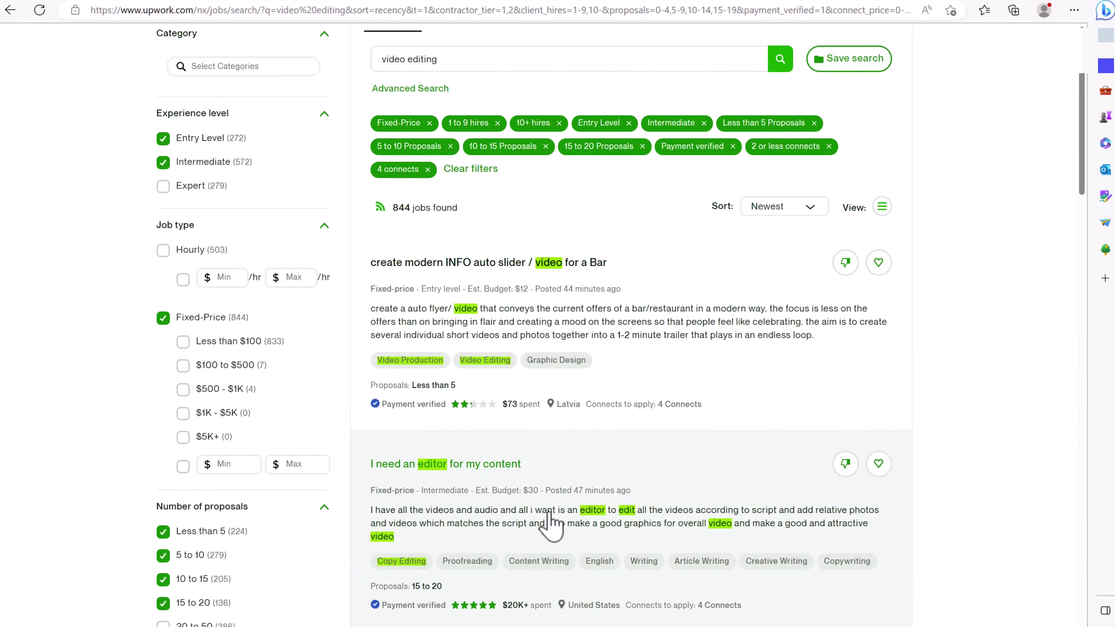
click(483, 465)
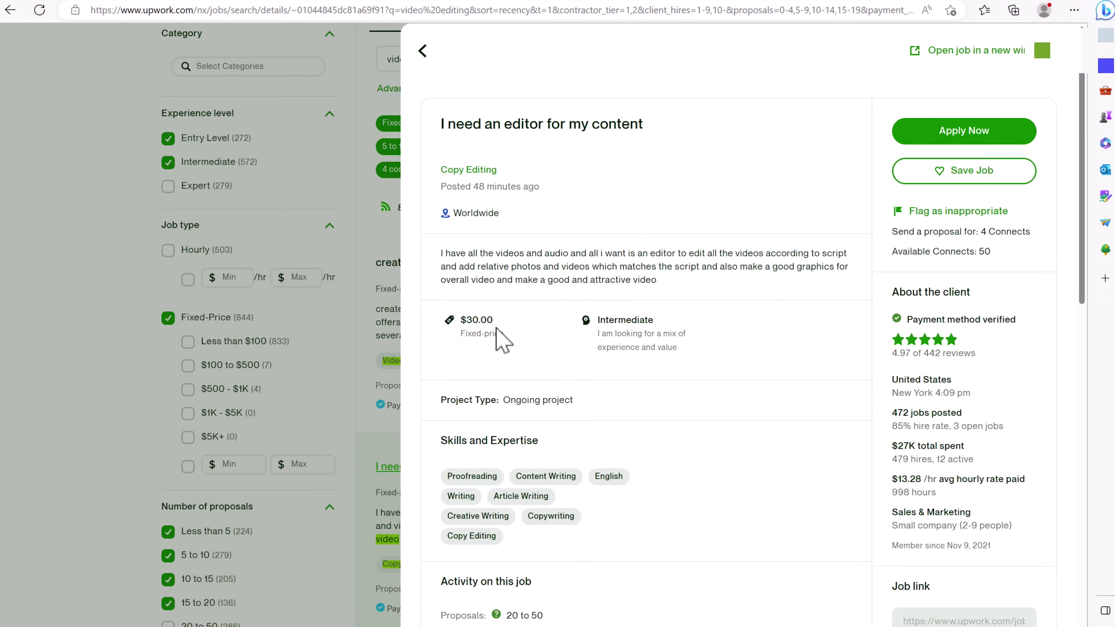
scroll(503, 340, down, 2)
scroll(536, 324, up, 2)
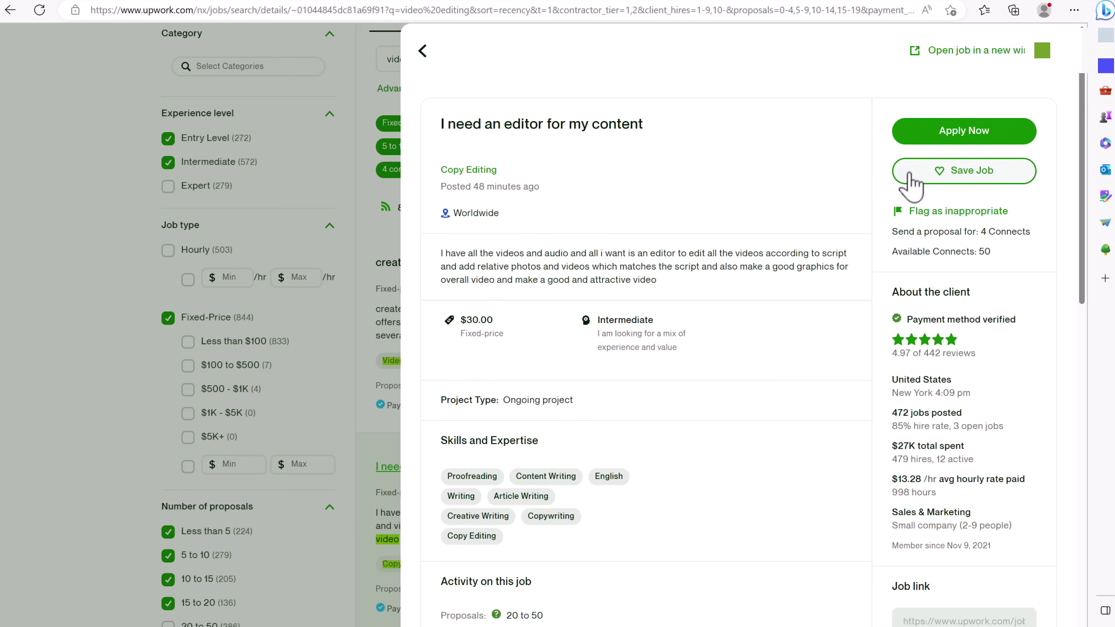
Step: Start a proposal for the editor job, dismiss the Connects introduction, and choose to be paid by project
click(953, 137)
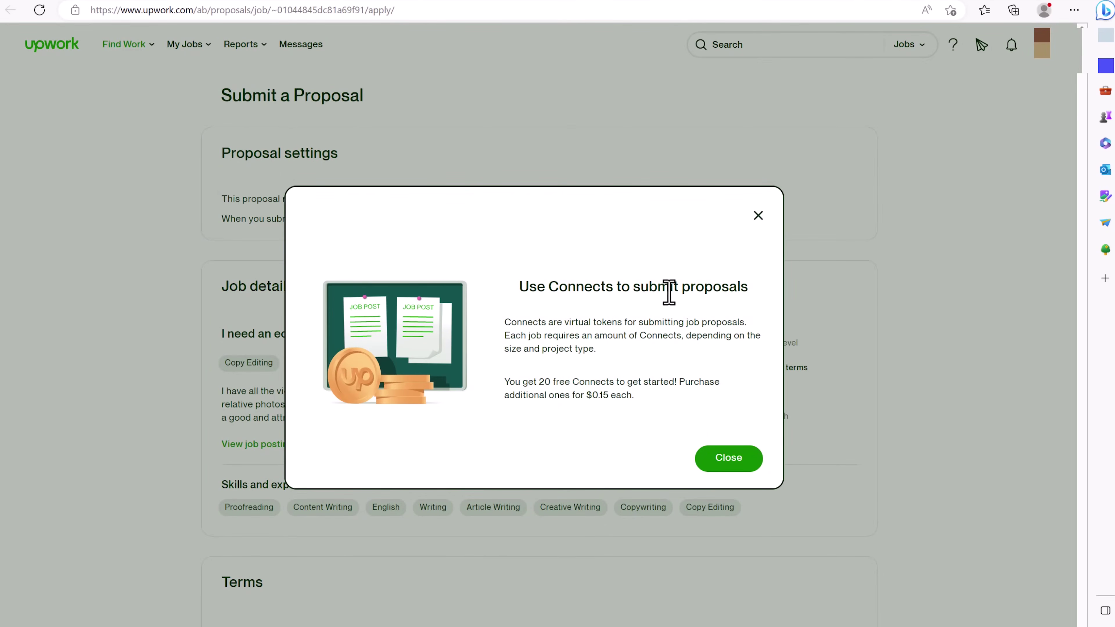
click(240, 199)
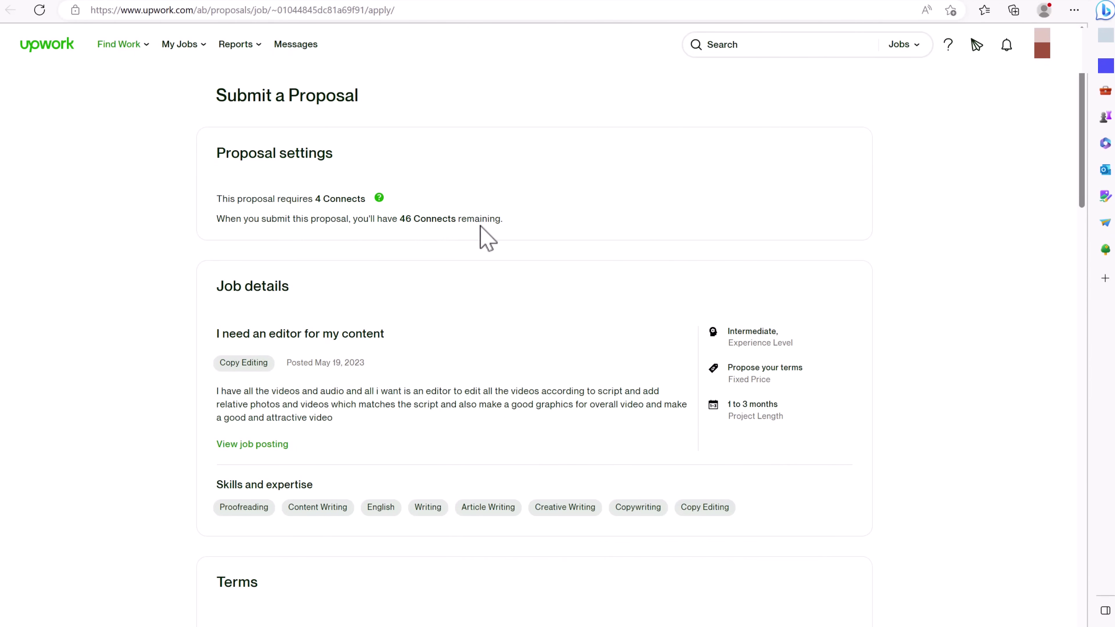
scroll(485, 226, down, 5)
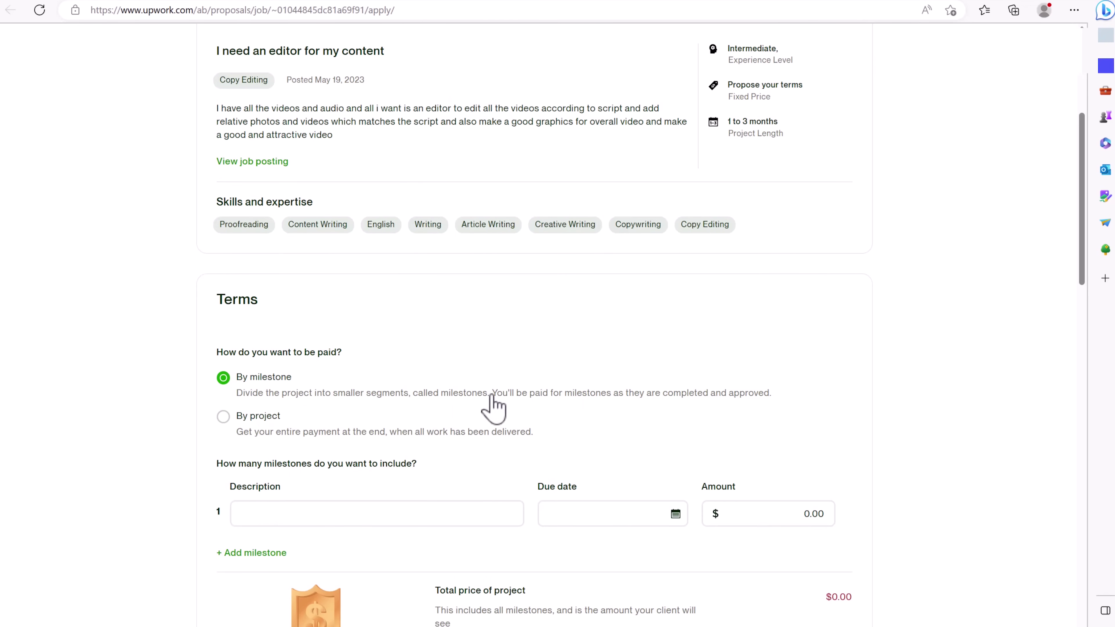
click(267, 417)
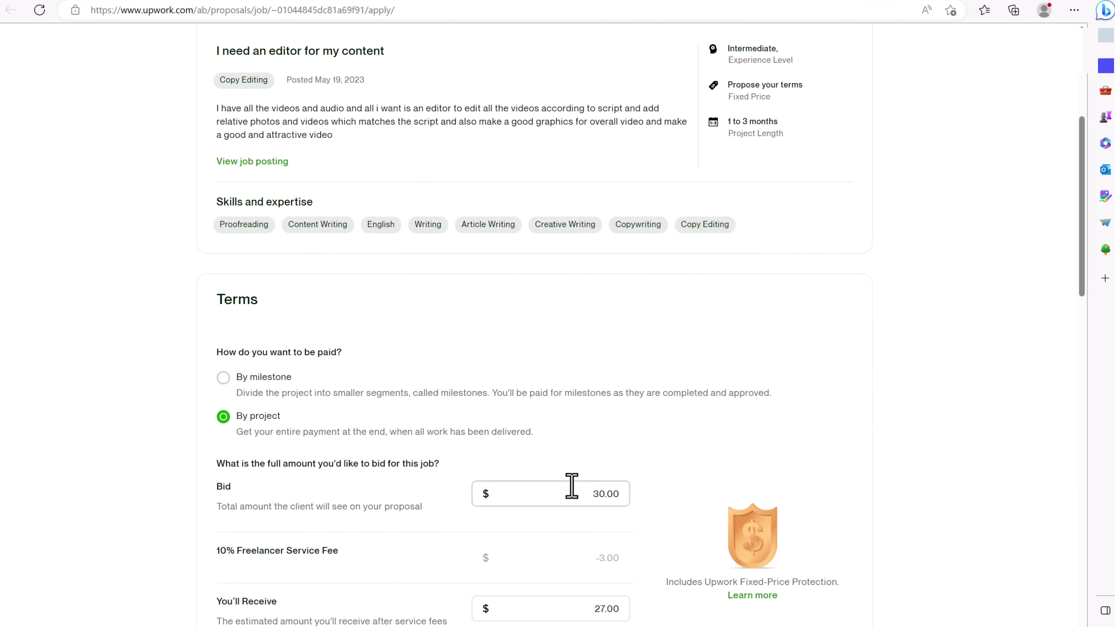
Step: Try alternative bid amounts for the job and restore the bid to $30.00
scroll(571, 487, down, 2)
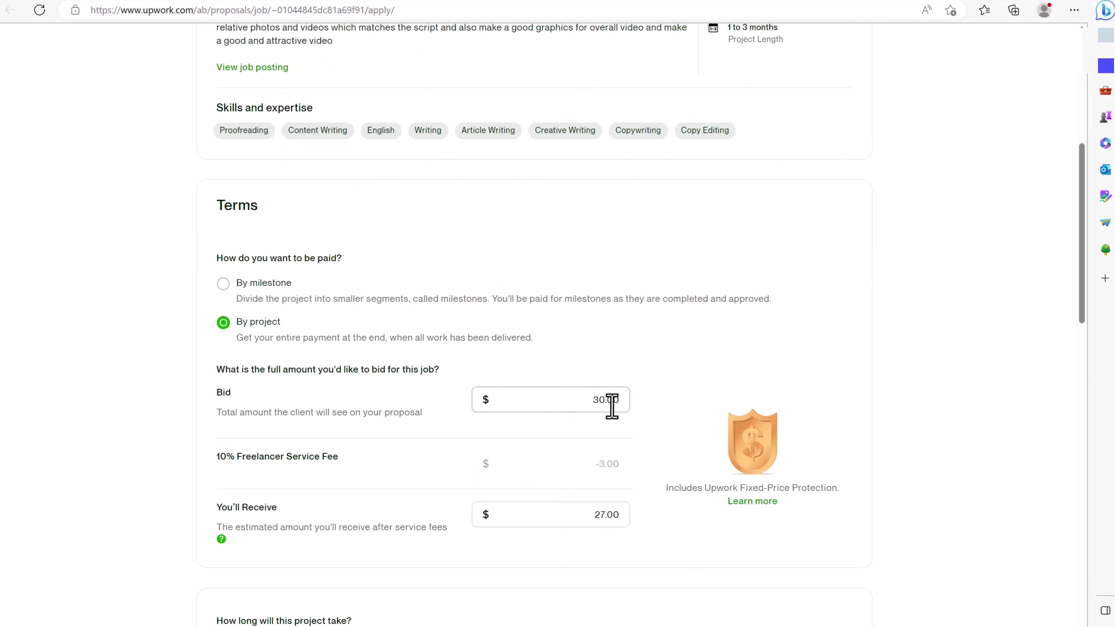
click(581, 402)
drag(604, 399, 586, 401)
text(2540)
click(684, 380)
drag(604, 403, 573, 405)
Step: Set the expected project duration to Less than 1 month
scroll(595, 394, down, 2)
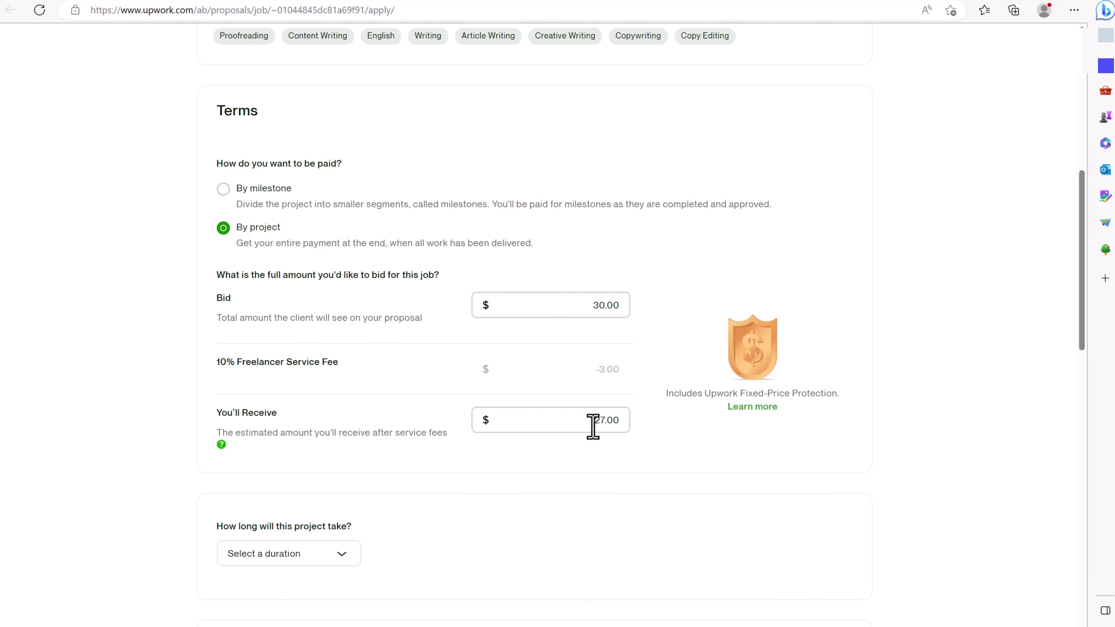
scroll(527, 405, down, 6)
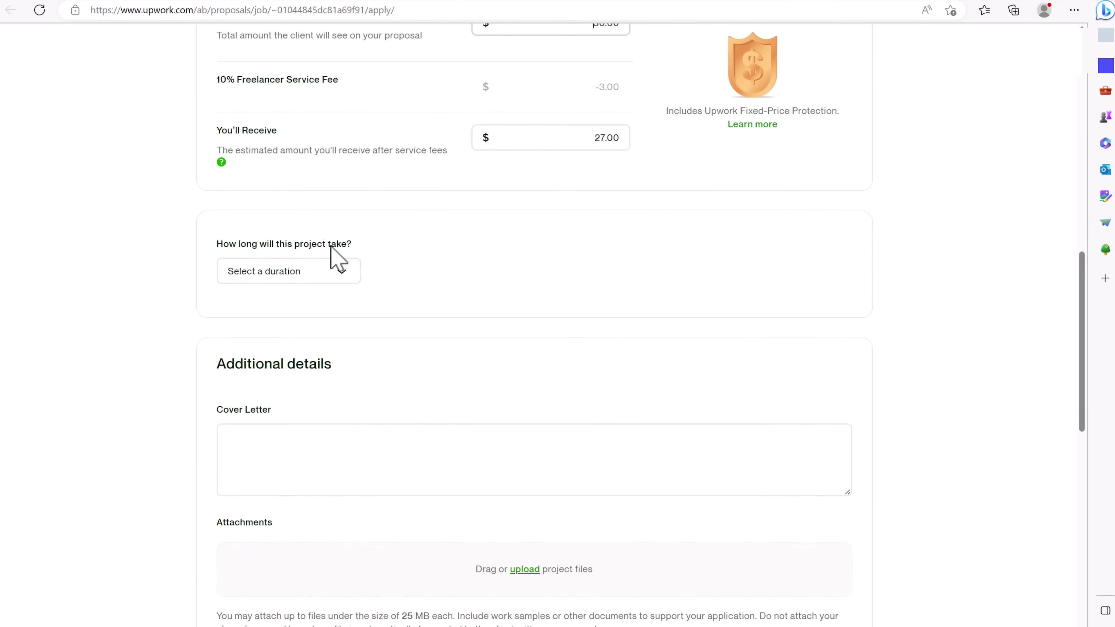
click(345, 276)
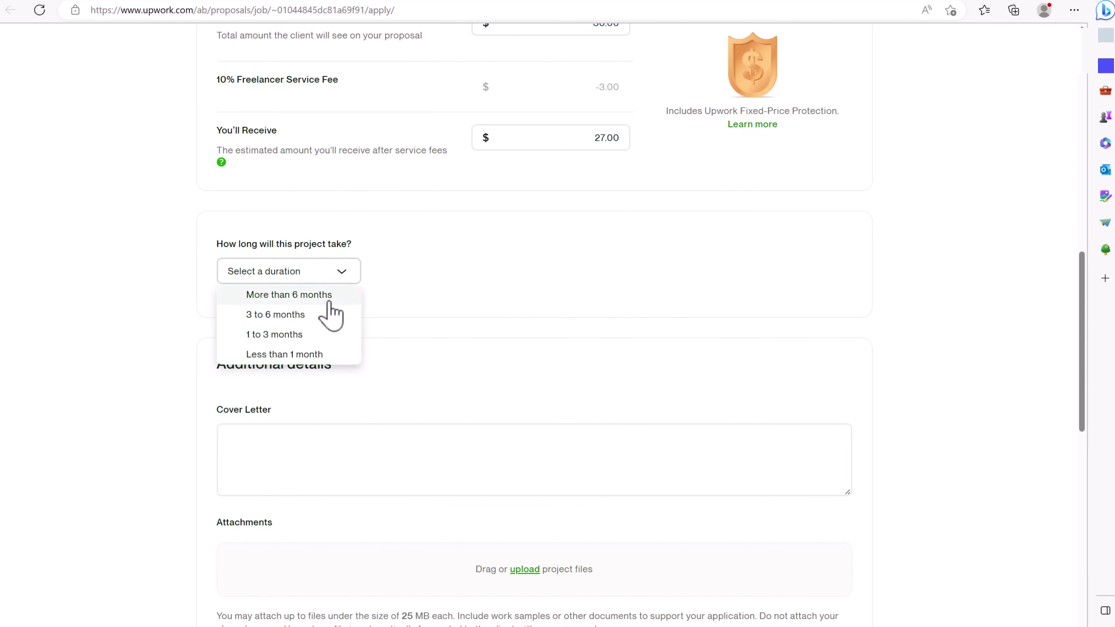
click(290, 356)
Step: Fill in a cover letter covering over 10 years of video editing experience, software skills, and "insert link" placeholders for commercial and educational videos
click(327, 438)
scroll(263, 417, down, 2)
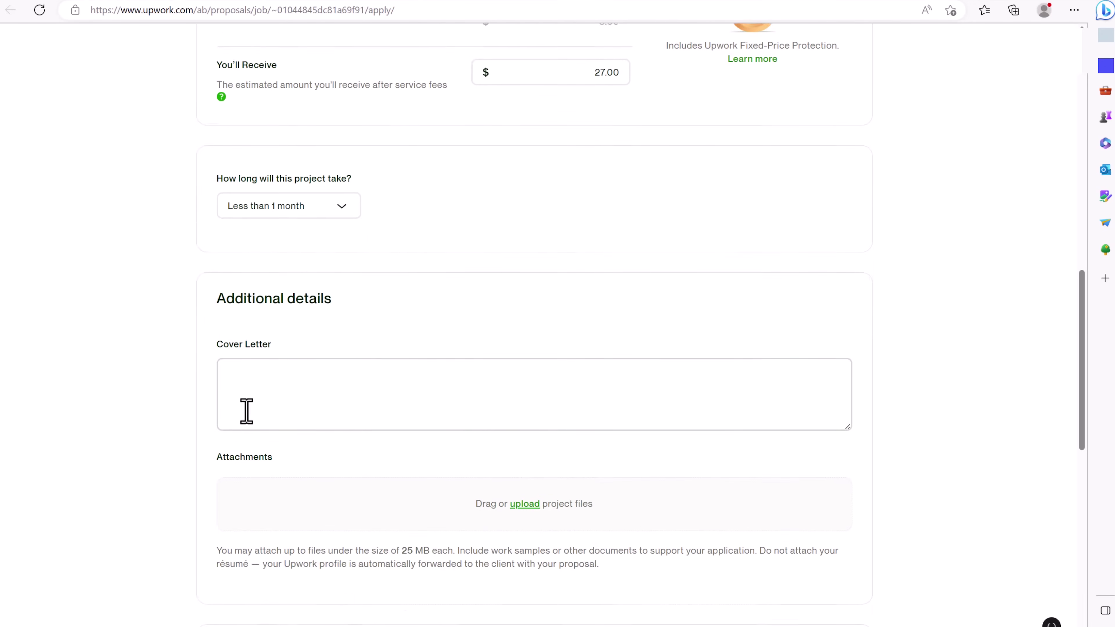
scroll(308, 338, down, 1)
scroll(318, 340, down, 1)
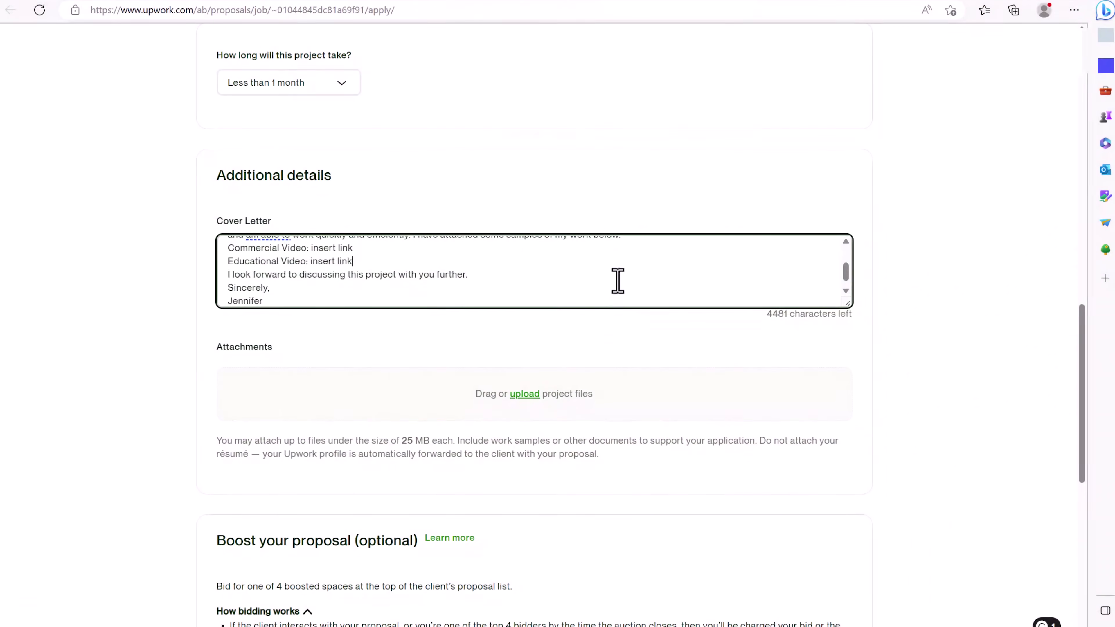
Step: Review the cover letter from the greeting to the signature, including the placeholders for the commercial and educational video links
scroll(618, 270, up, 3)
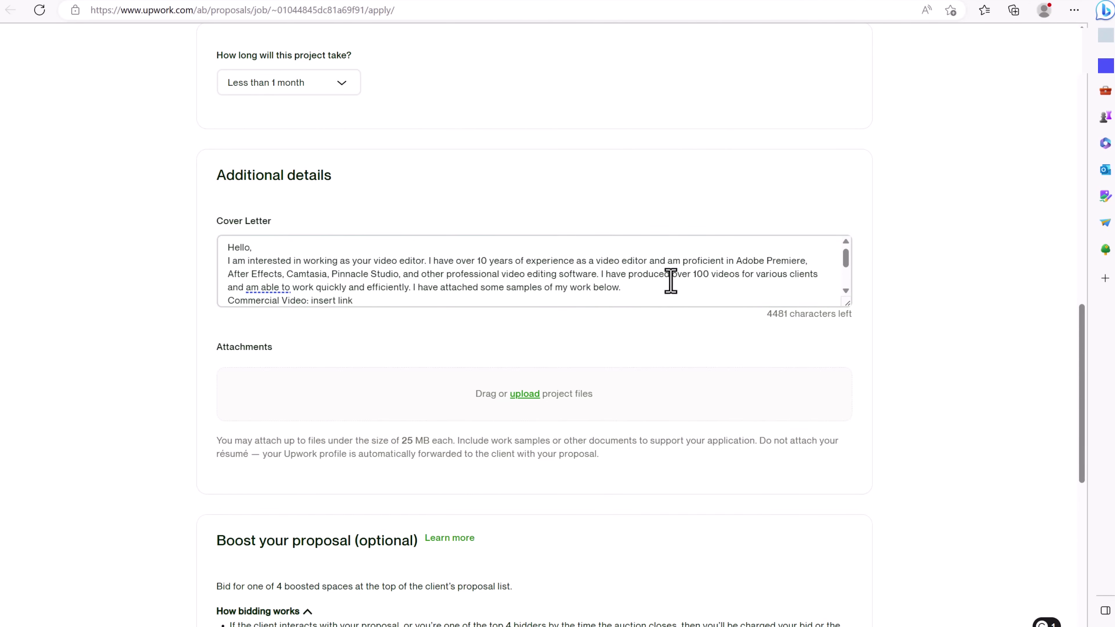
click(687, 291)
key(Down)
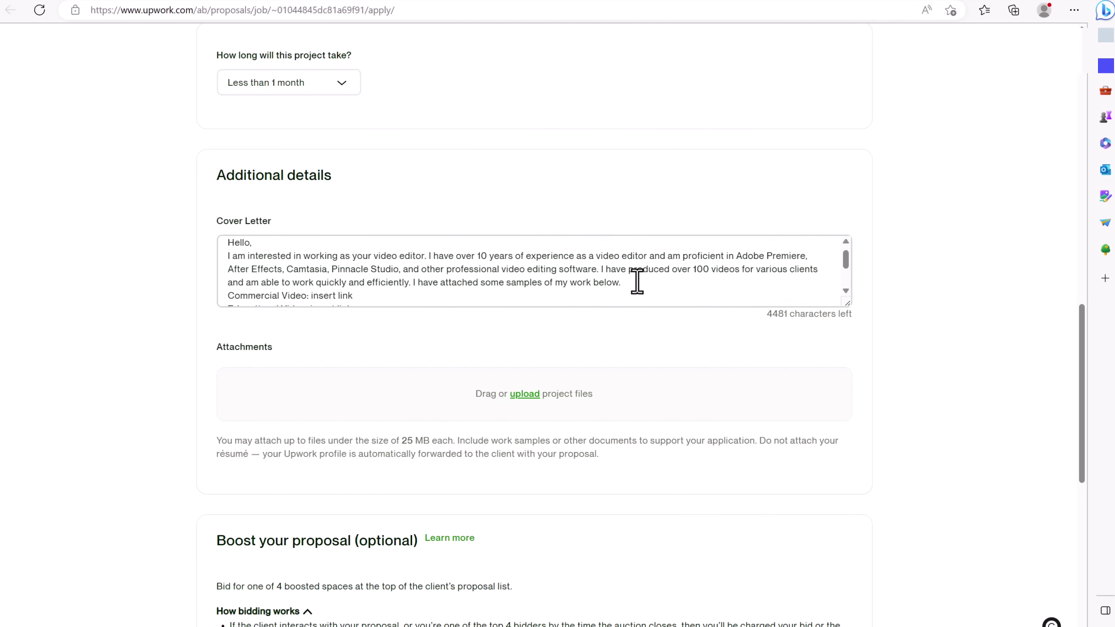
click(846, 290)
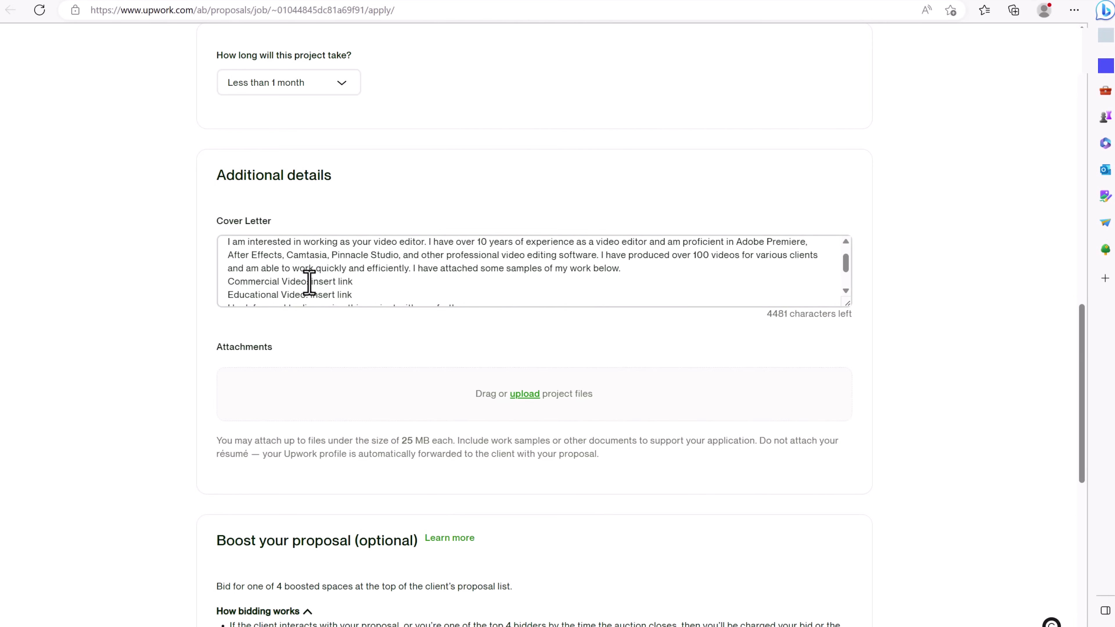
drag(311, 281, 354, 281)
click(364, 286)
drag(309, 295, 354, 295)
click(361, 291)
scroll(654, 301, down, 1)
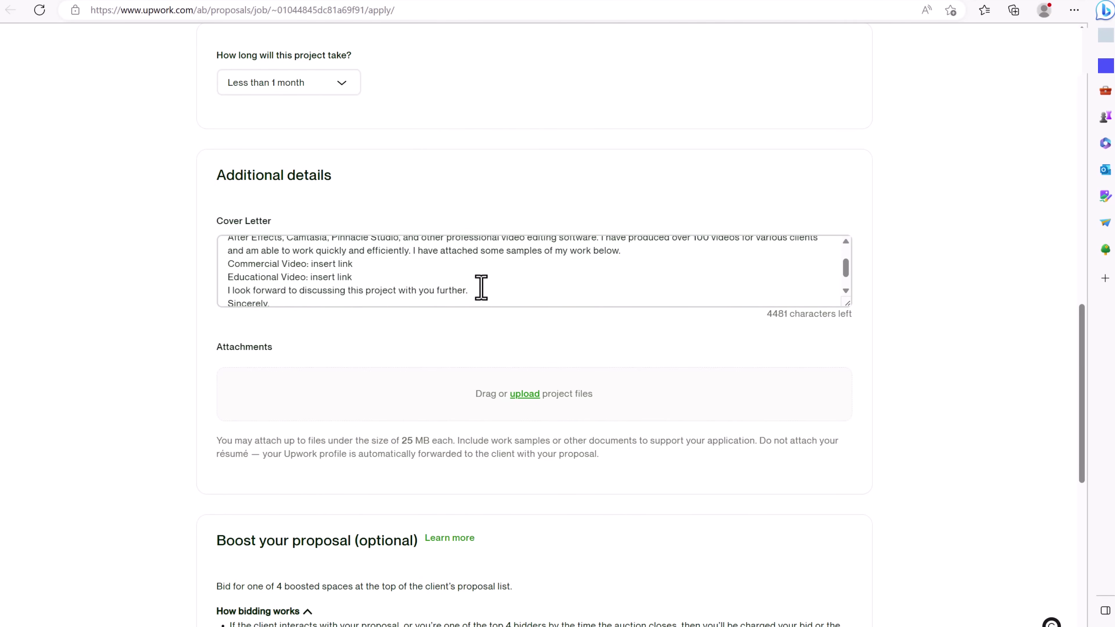
scroll(847, 291, down, 2)
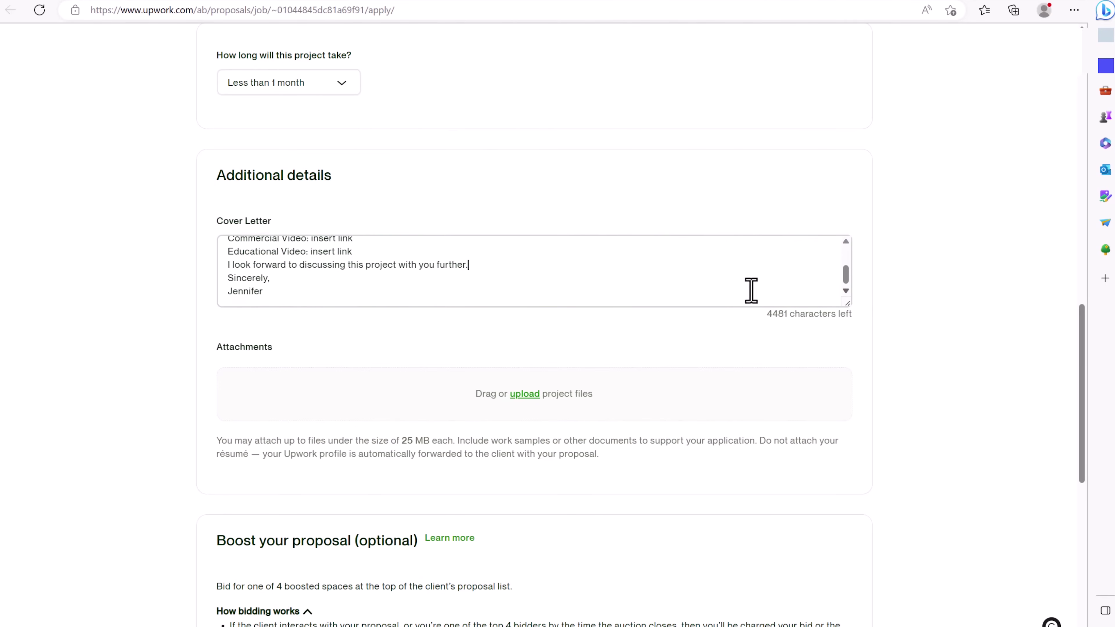
click(304, 290)
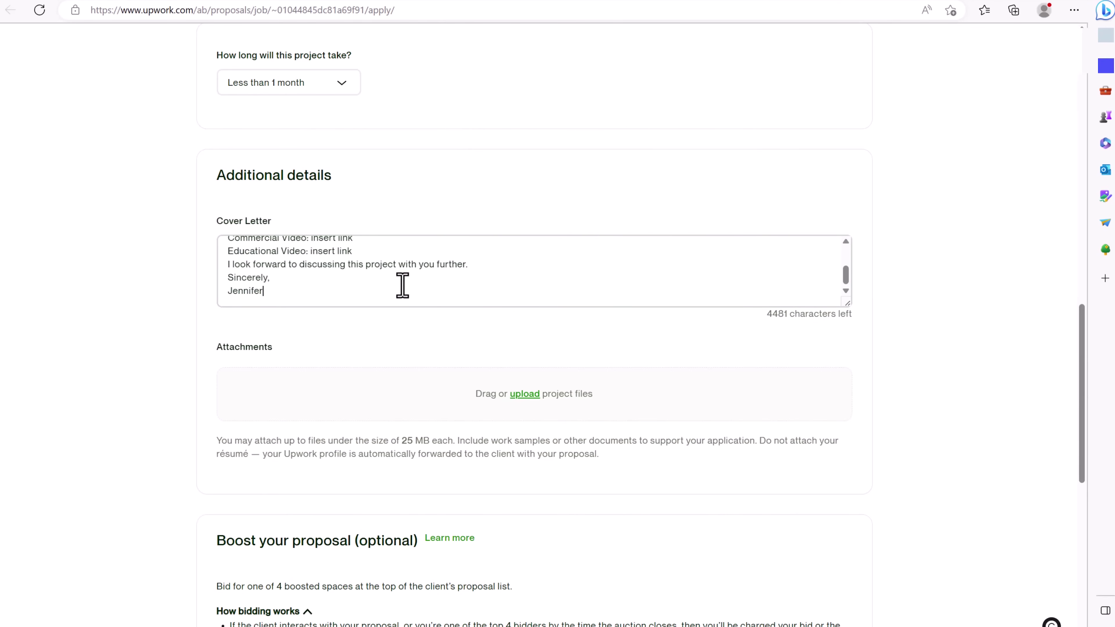
scroll(400, 284, up, 1)
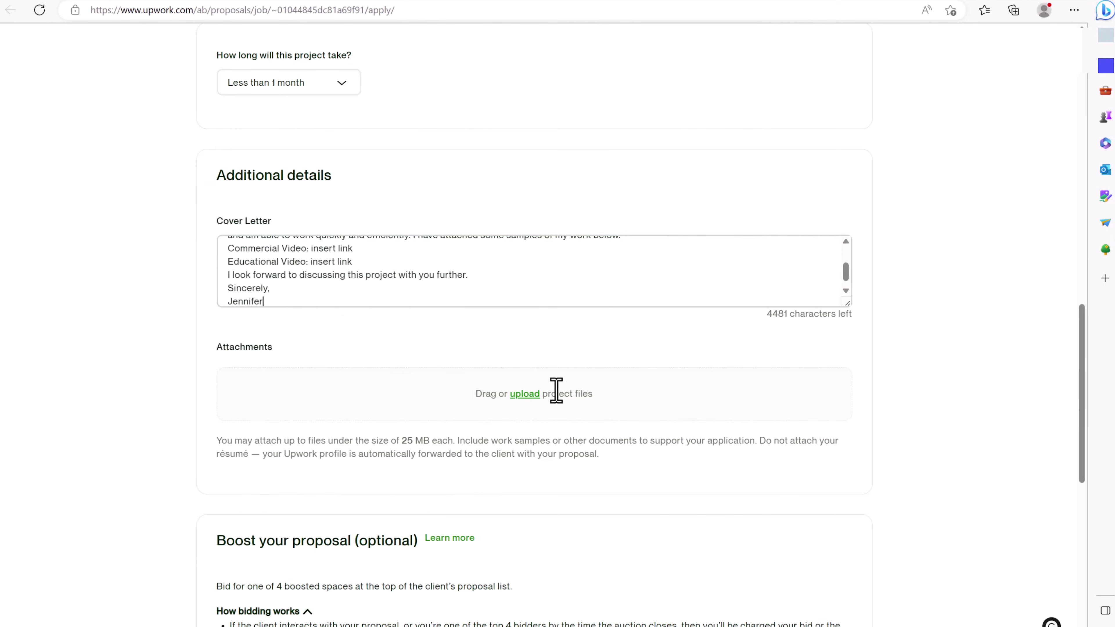
Step: Review the optional proposal boost section with its live Connects bids, and collapse the explanation of how bidding works
scroll(349, 224, down, 2)
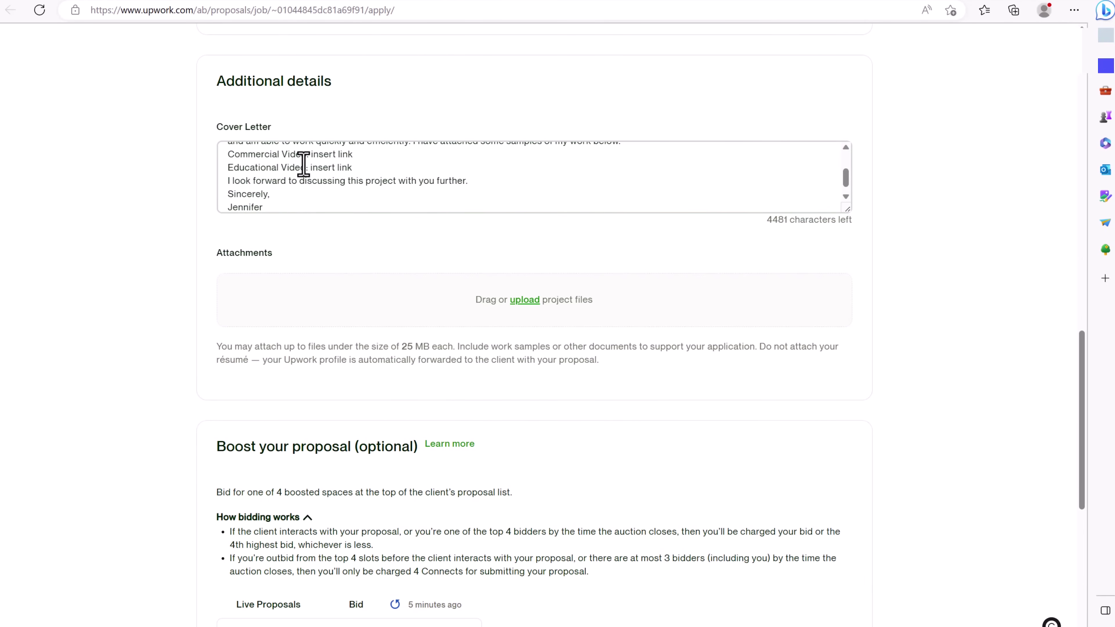
scroll(303, 164, down, 5)
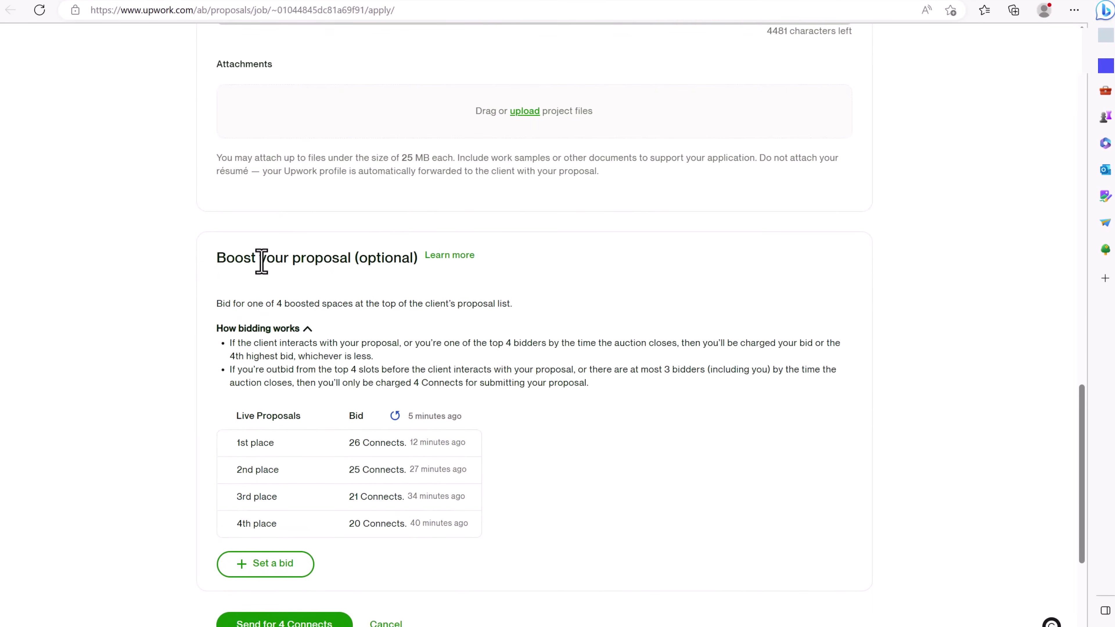
click(307, 328)
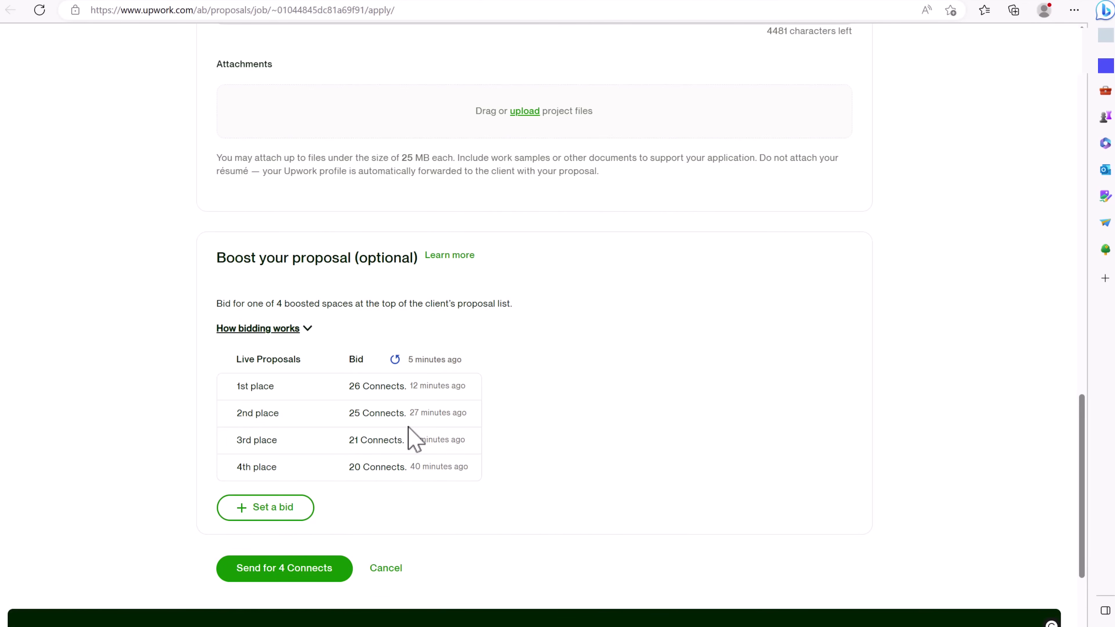
Step: Leave the proposal form for the Find Work feed and open the My Proposals page from there
scroll(413, 439, up, 20)
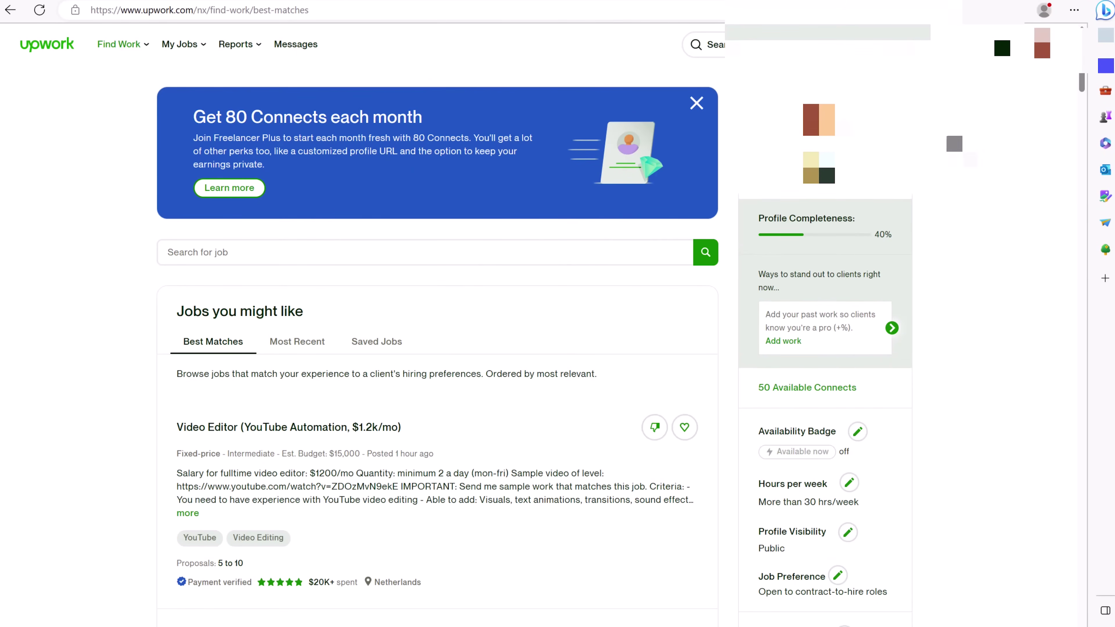
scroll(554, 325, down, 8)
scroll(281, 344, up, 8)
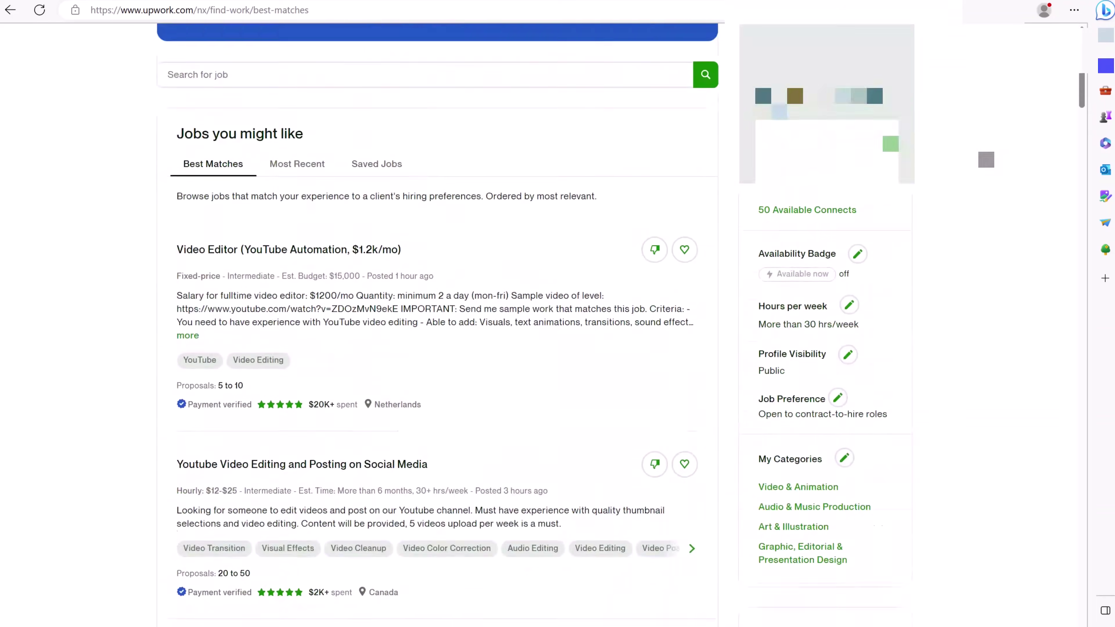
scroll(874, 338, down, 12)
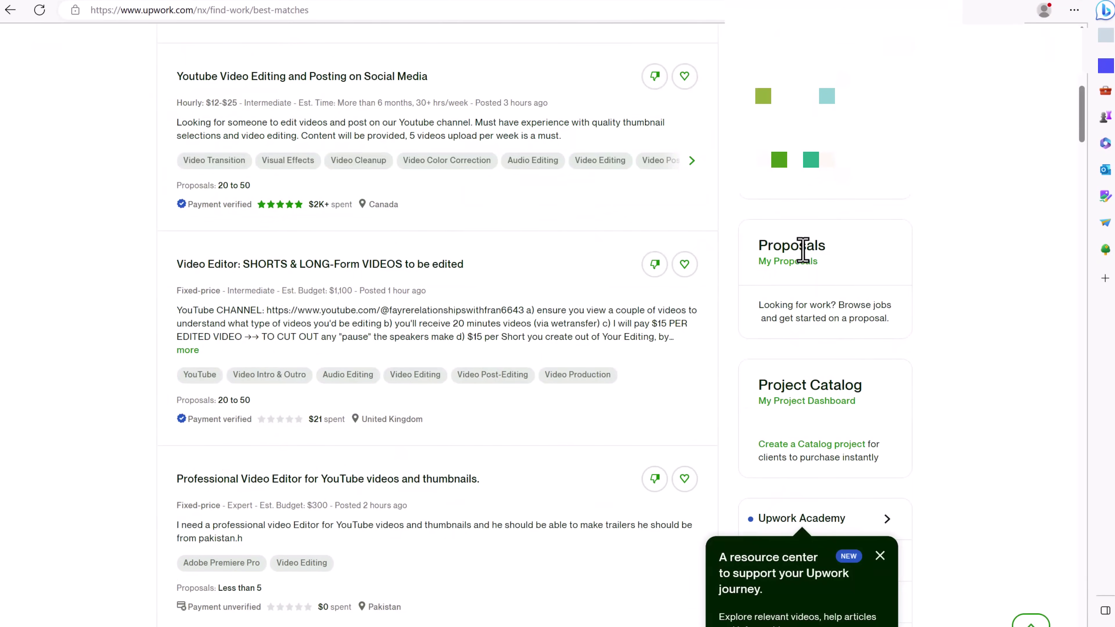
click(801, 268)
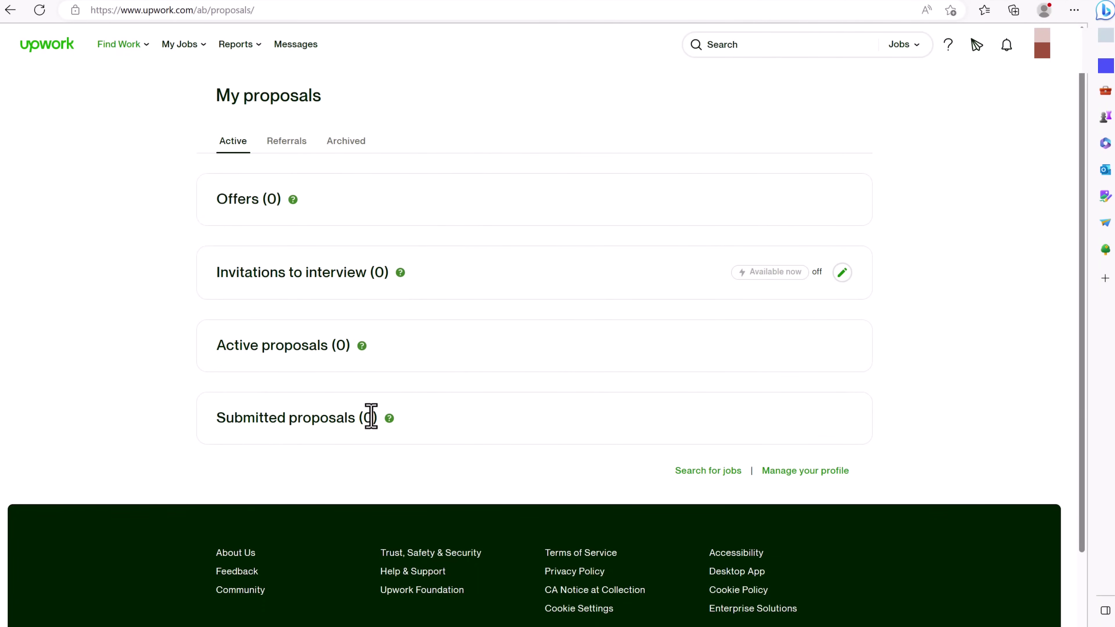
Step: Examine the submitted proposals, active proposals, interview invitations and offers sections, including their help hints
drag(371, 417, 329, 422)
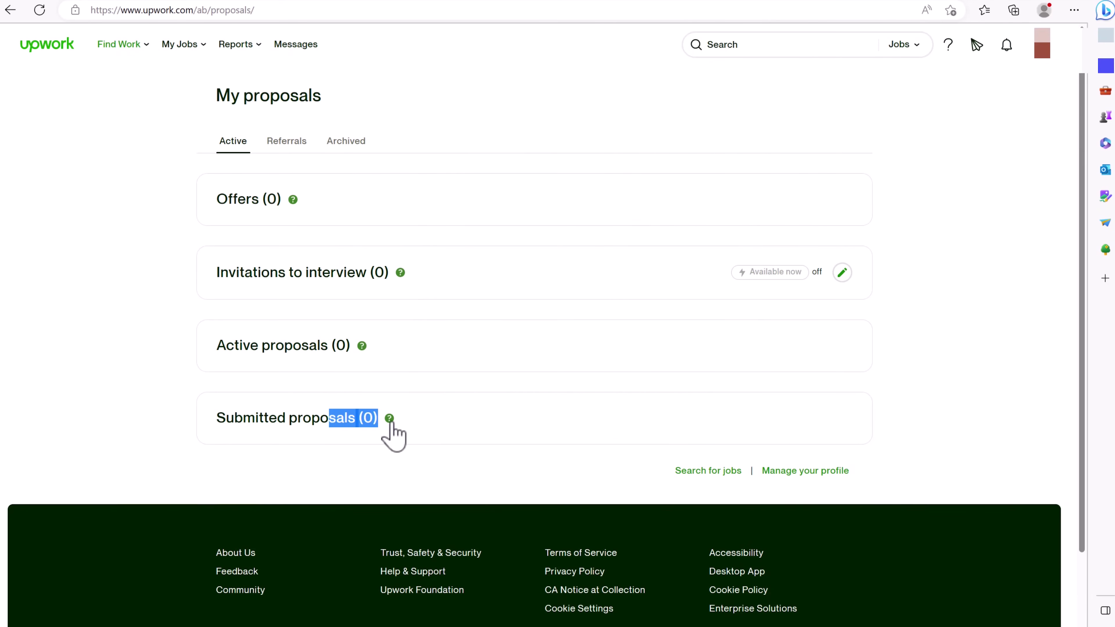
click(389, 420)
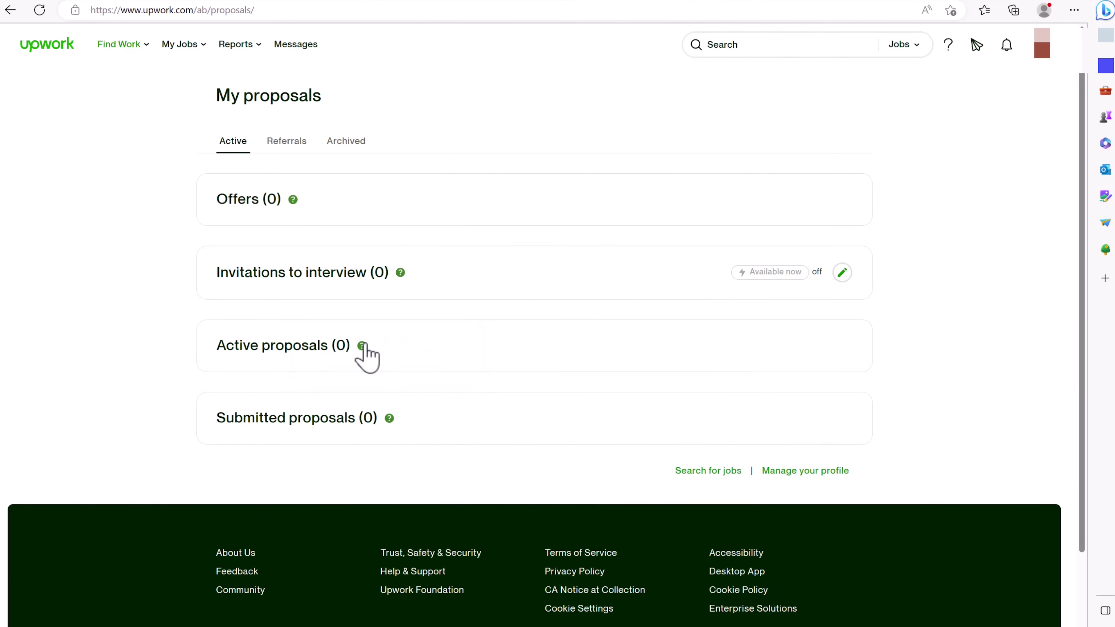
click(361, 346)
click(306, 47)
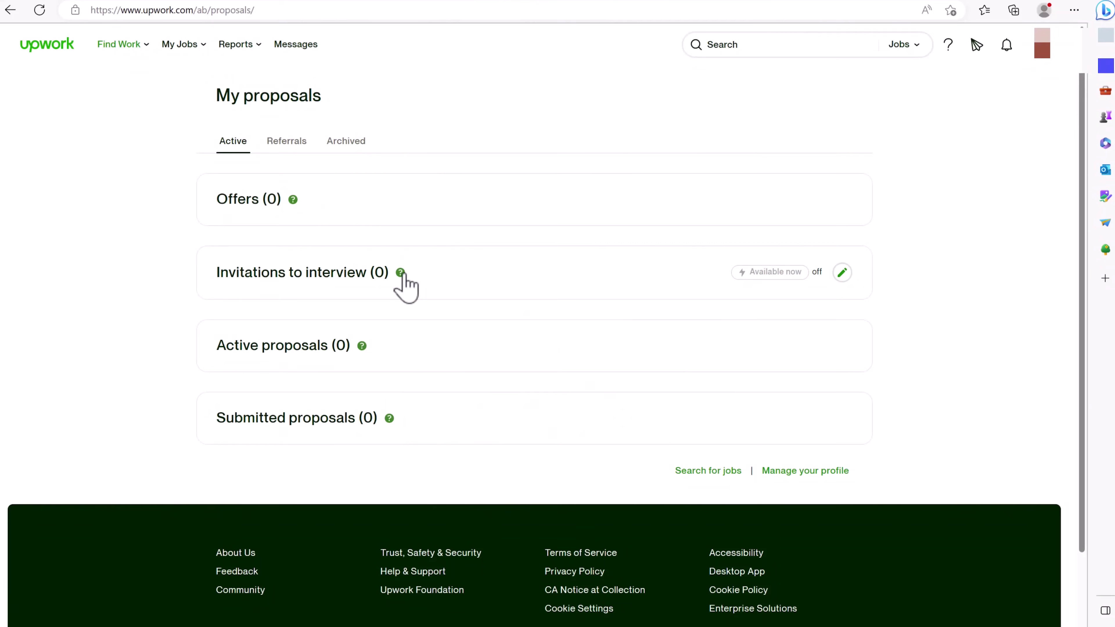
mouse_move(401, 282)
click(293, 201)
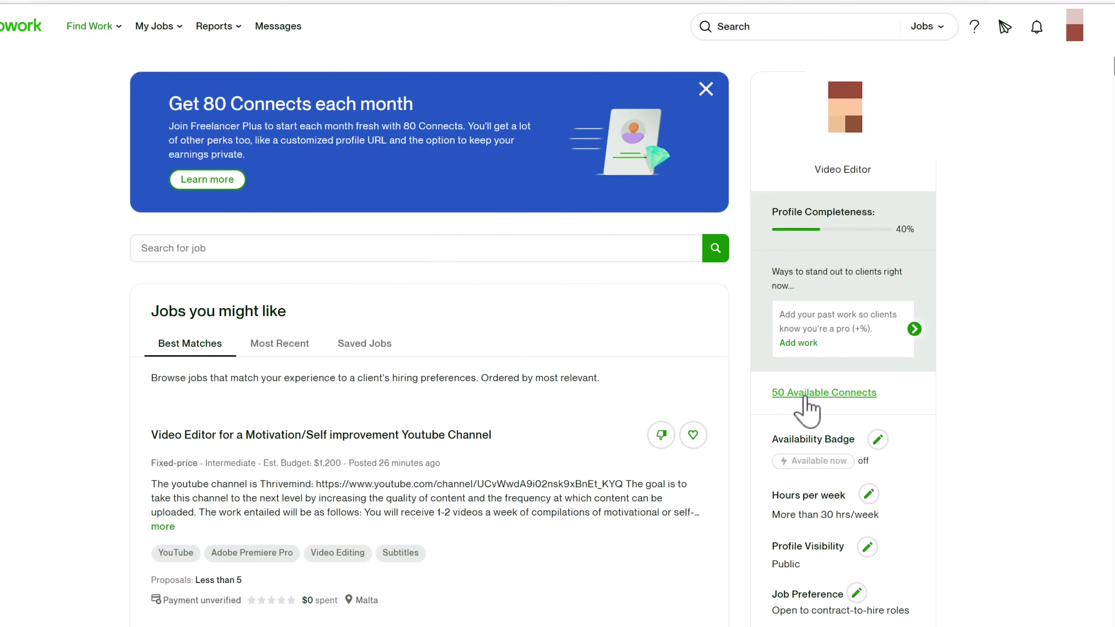
Step: Open the membership plans from the Freelancer Plus offer on the Find Work page and compare Basic with Plus
click(207, 180)
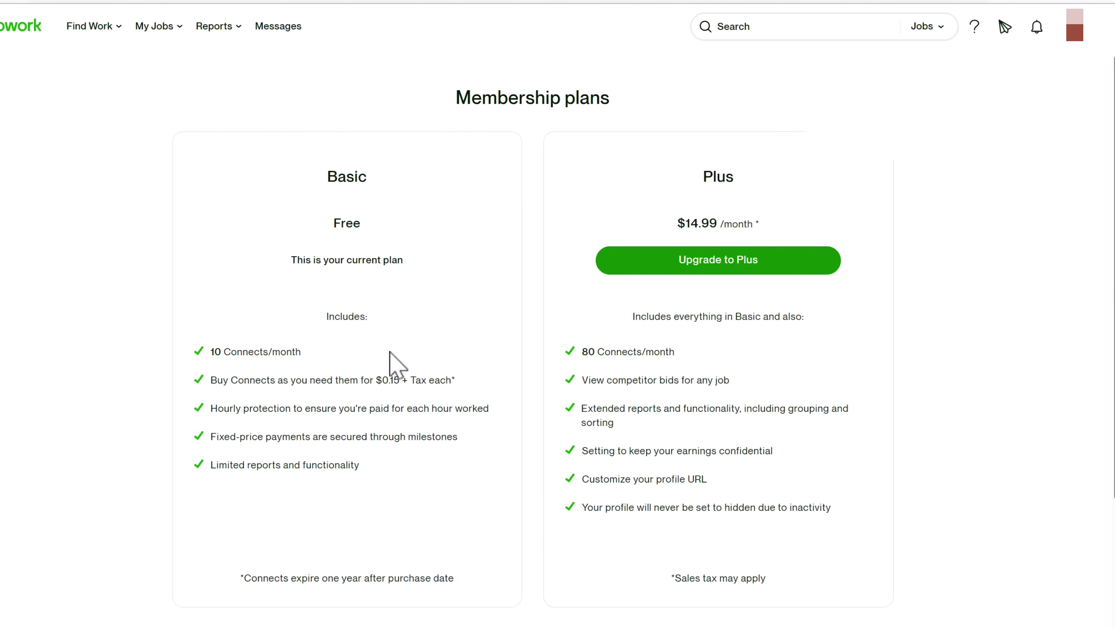
key(alt+Left)
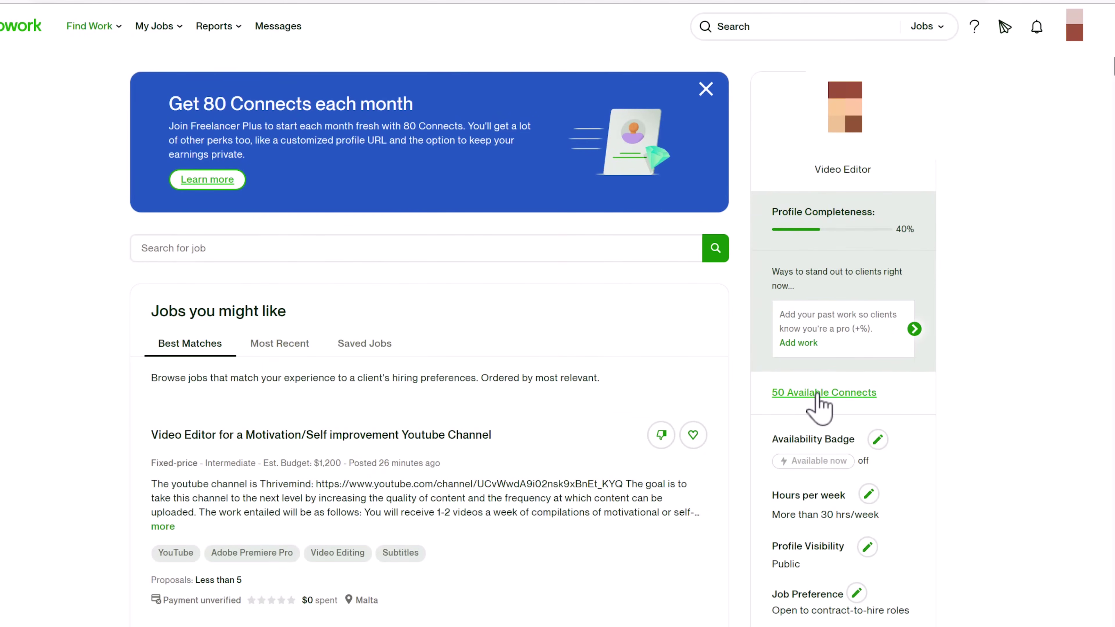
key(alt+Right)
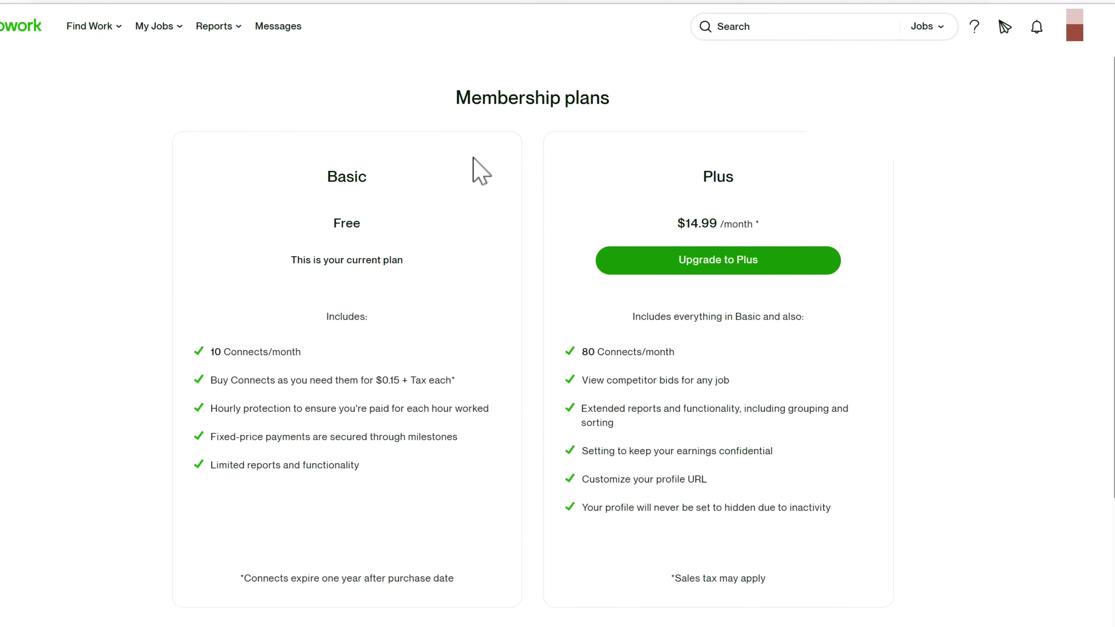